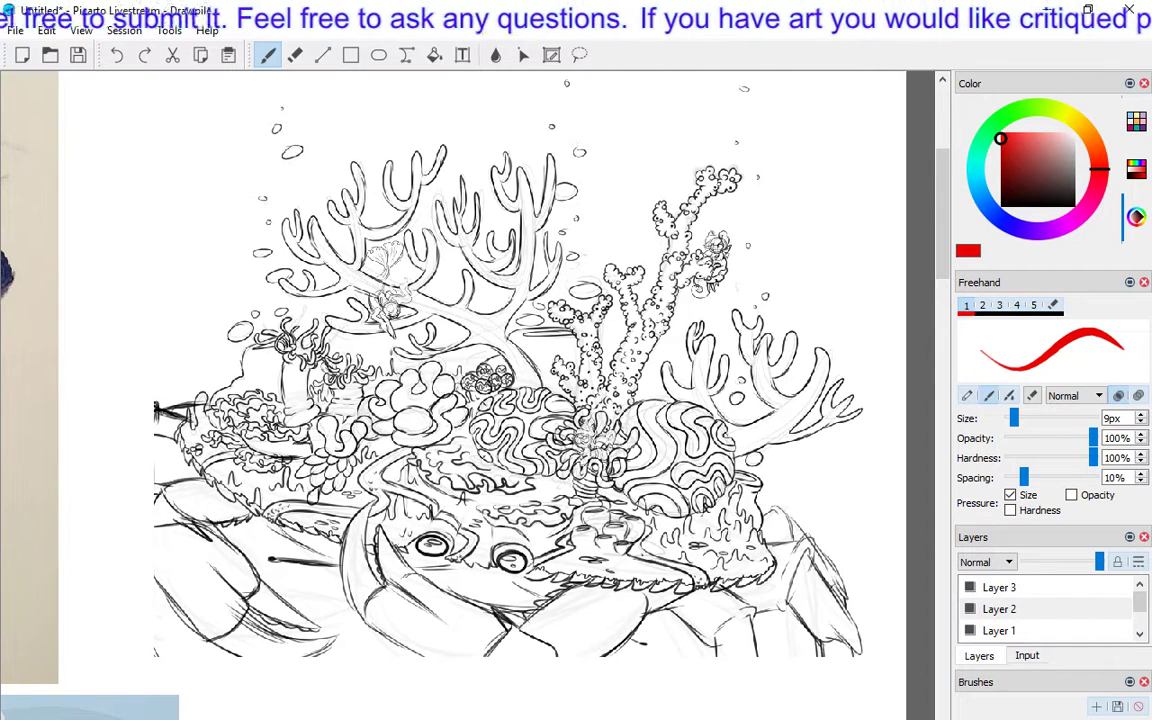
On Layer 2, set the brush to green at 47 px and 59% opacity and dab it on the forest painting's central foliage edge.
click(997, 609)
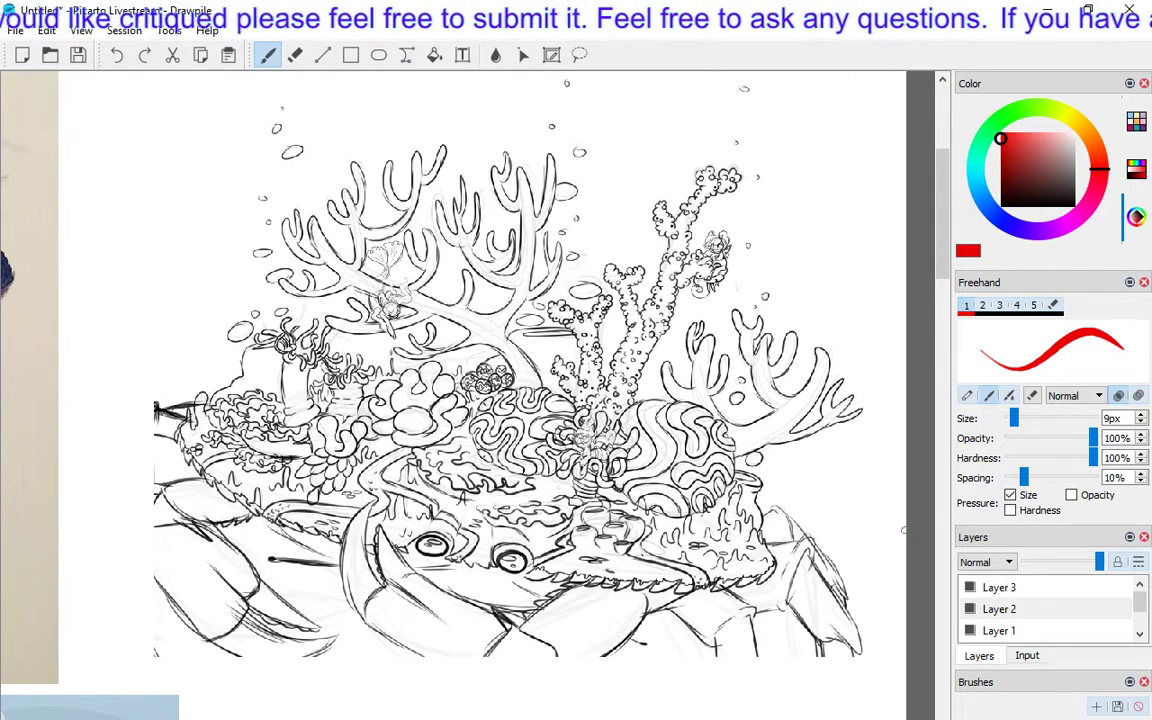
mouse_move(245, 274)
mouse_down()
mouse_move(400, 300)
mouse_move(604, 401)
mouse_move(467, 238)
mouse_move(468, 268)
mouse_up()
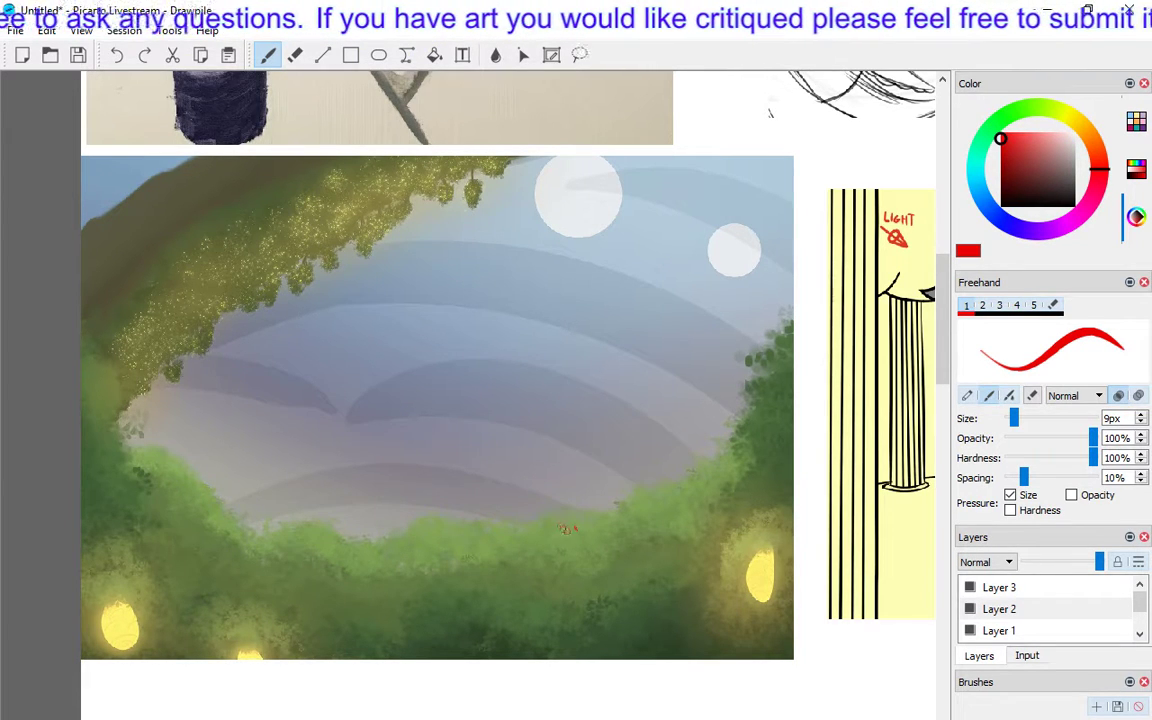
click(1003, 119)
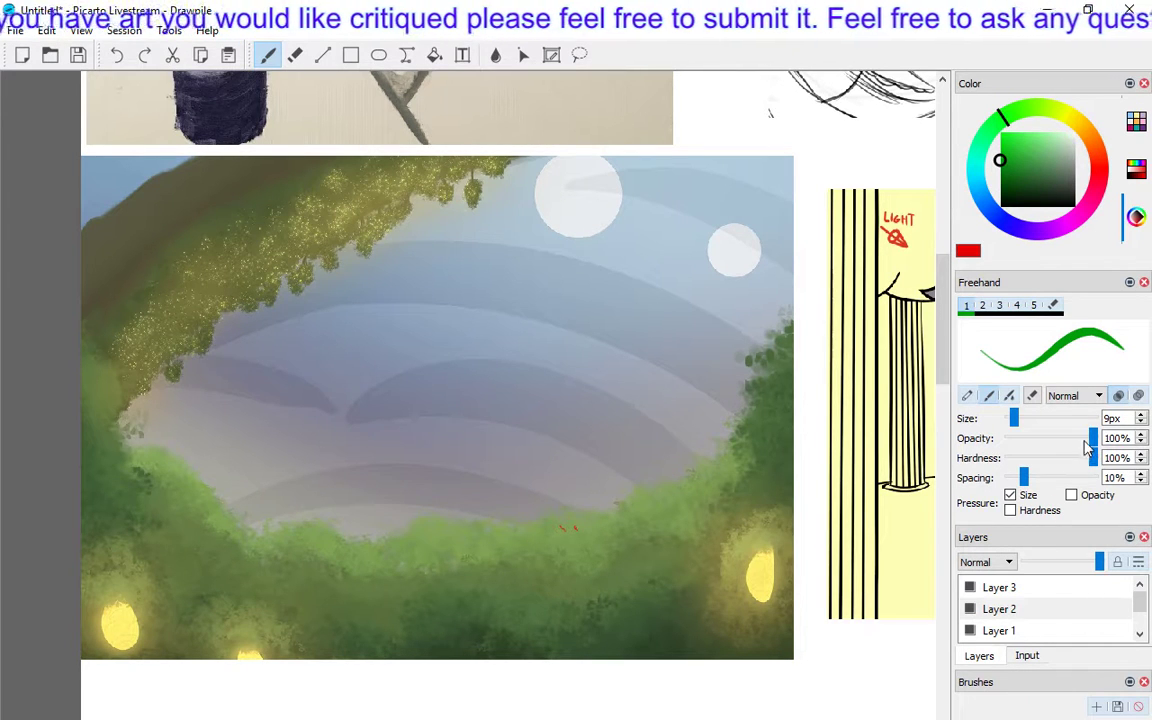
drag(1095, 438, 1058, 438)
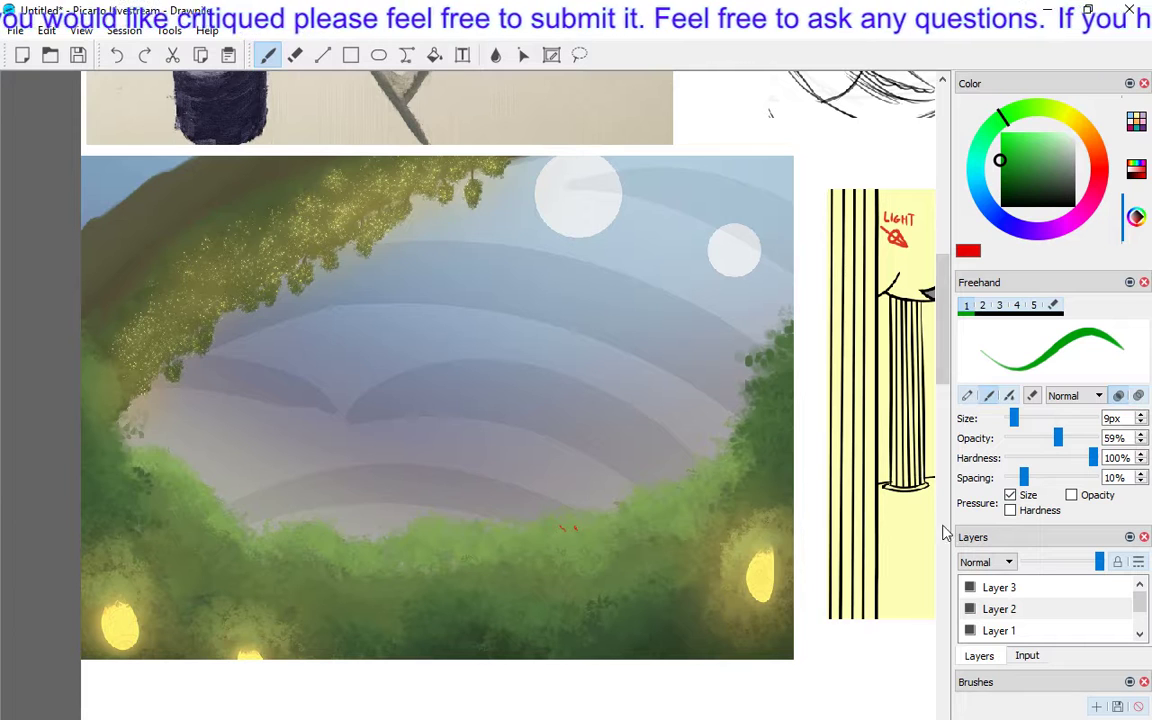
drag(1022, 421, 1044, 420)
click(548, 529)
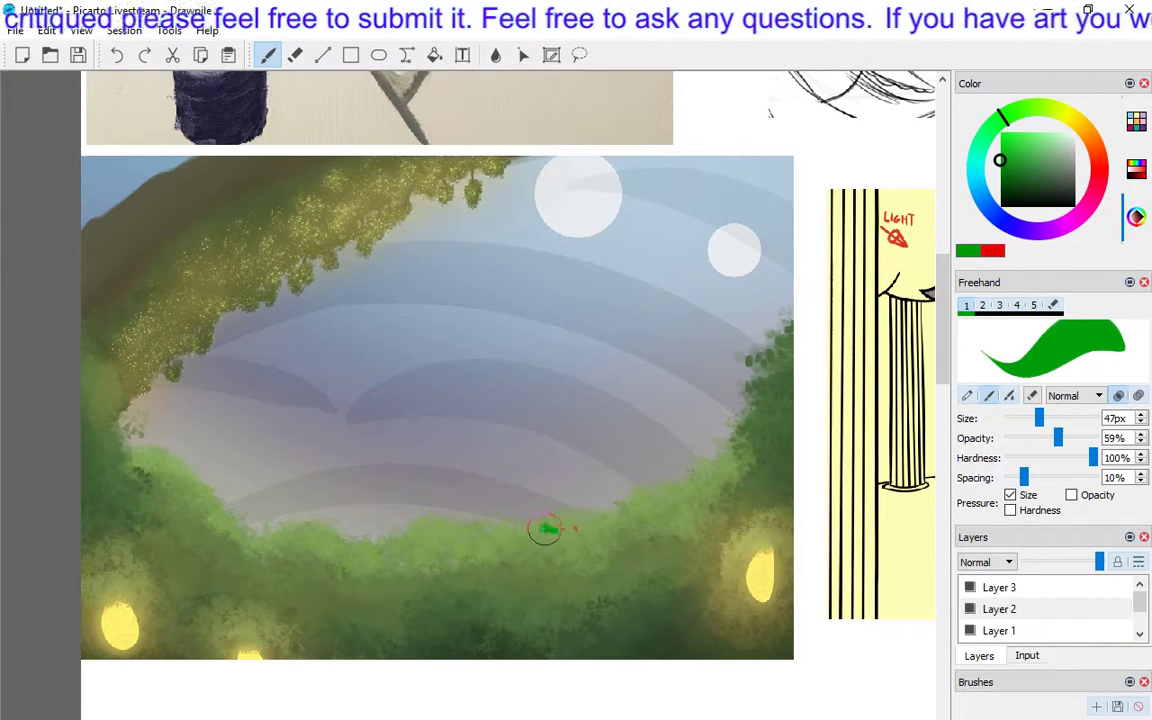
Mute the green and paint leaf clumps around the first dab along the upper edge of the bushes.
click(1038, 170)
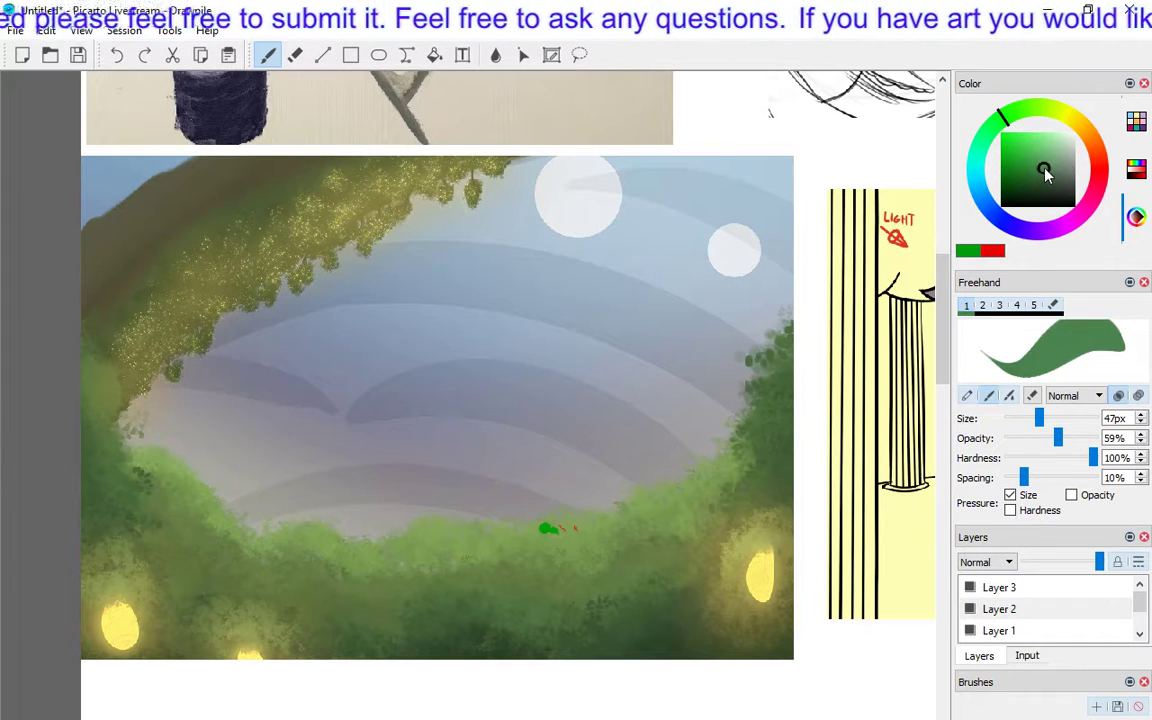
mouse_move(548, 529)
mouse_down()
mouse_move(591, 530)
mouse_move(541, 533)
mouse_up()
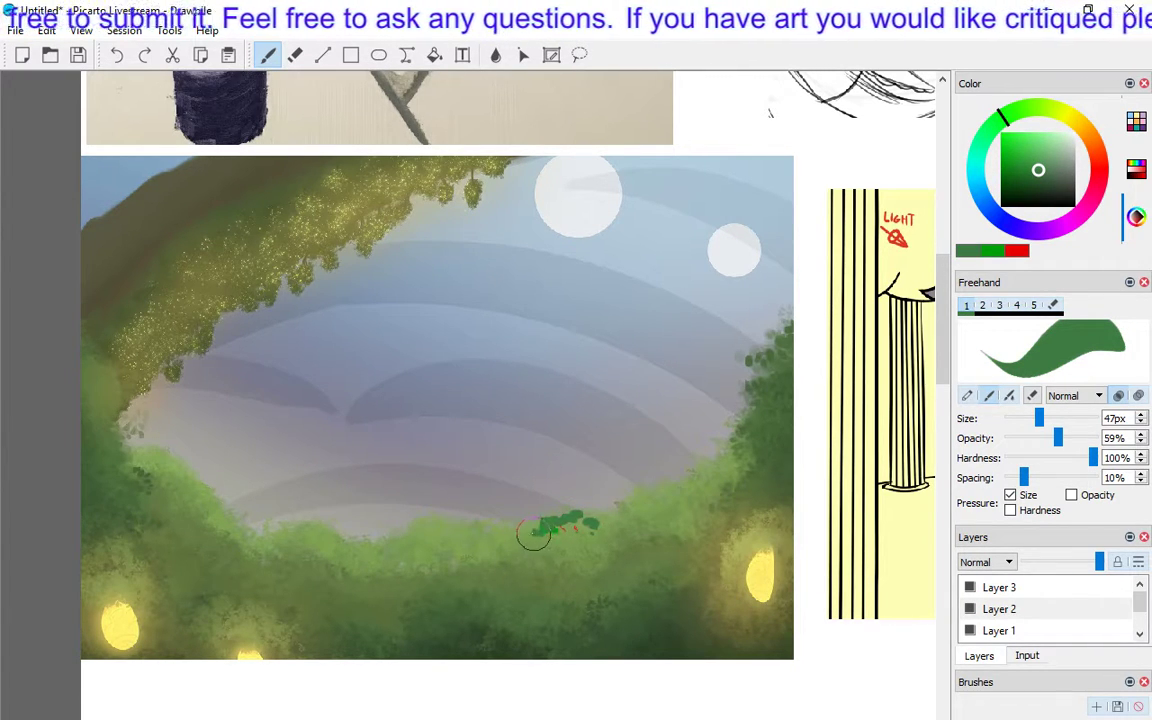
click(521, 543)
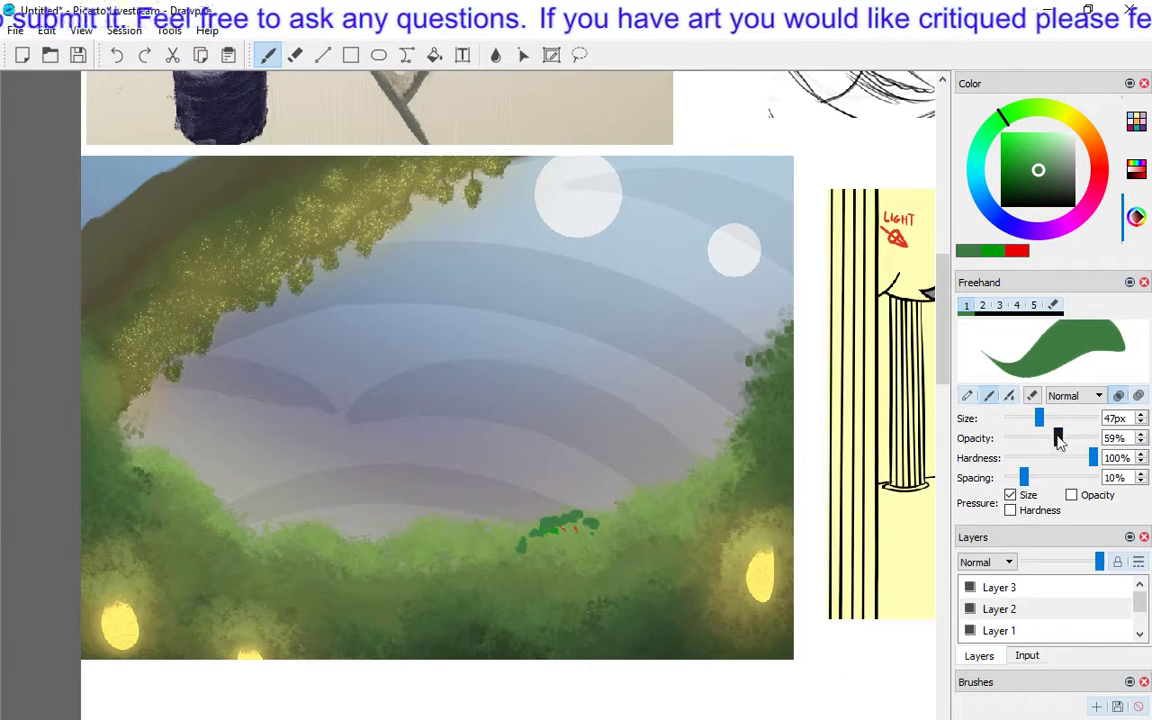
Soften the brush to 6% opacity and 54% hardness, darken the green, and paint faint foliage shading along the central bushes.
drag(1055, 438, 1025, 438)
drag(1085, 460, 1060, 460)
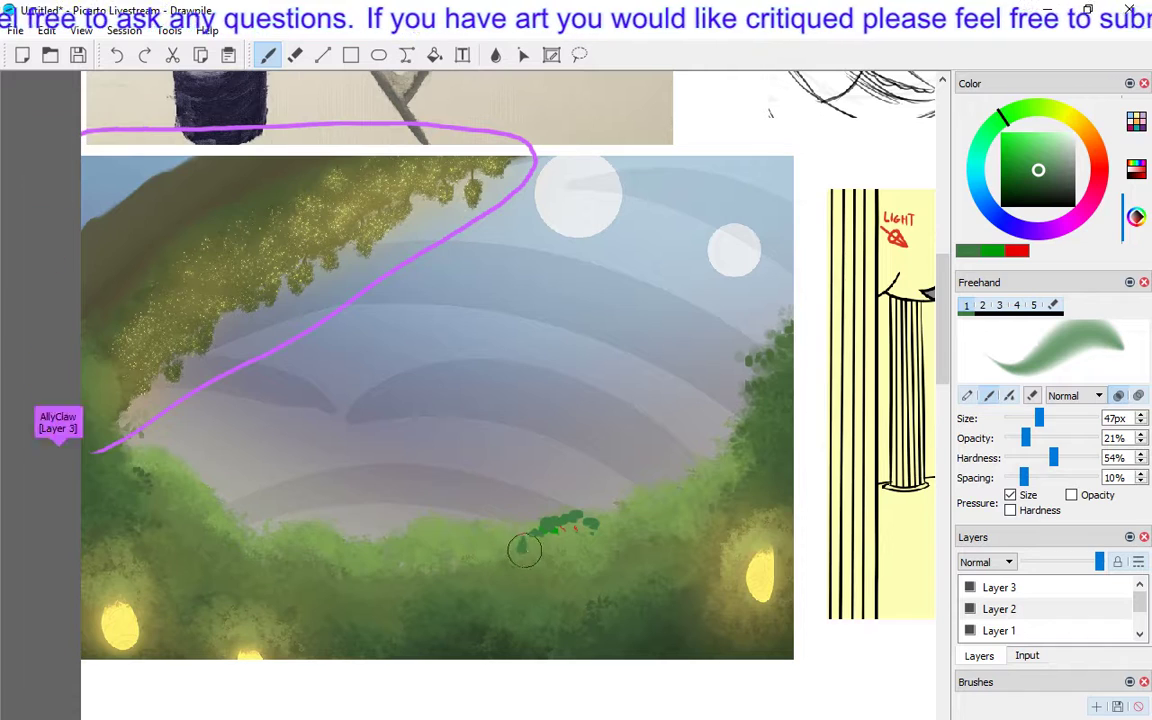
drag(1025, 438, 1013, 438)
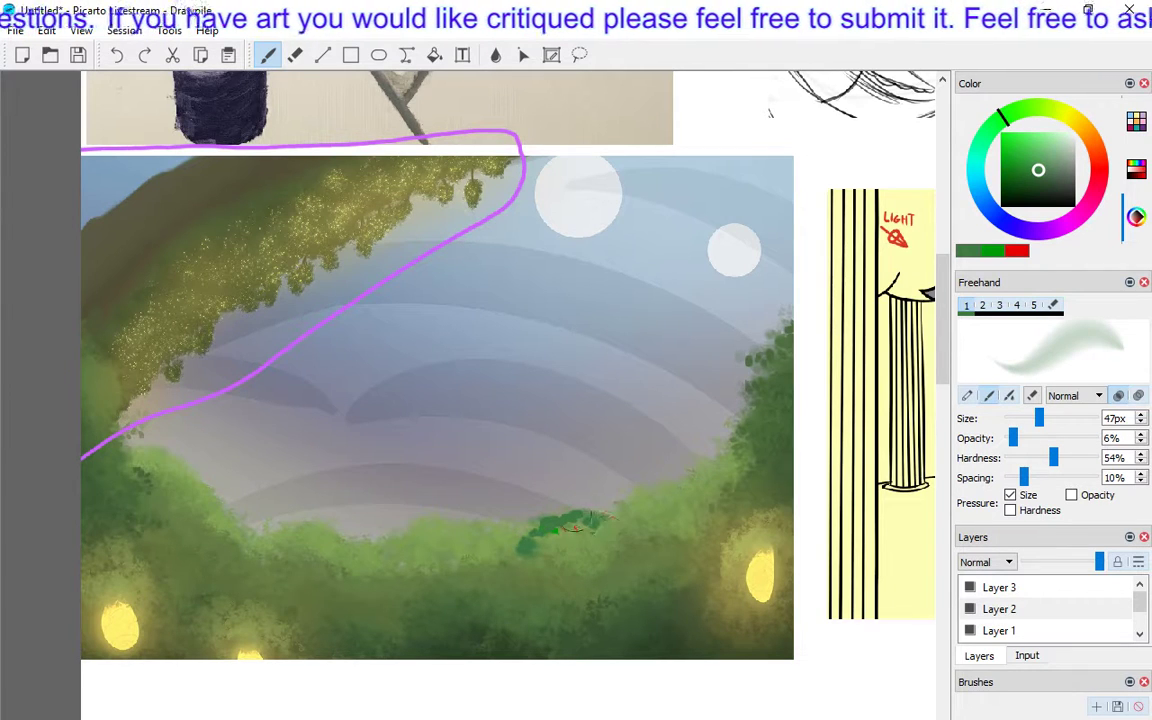
drag(1038, 172, 1035, 185)
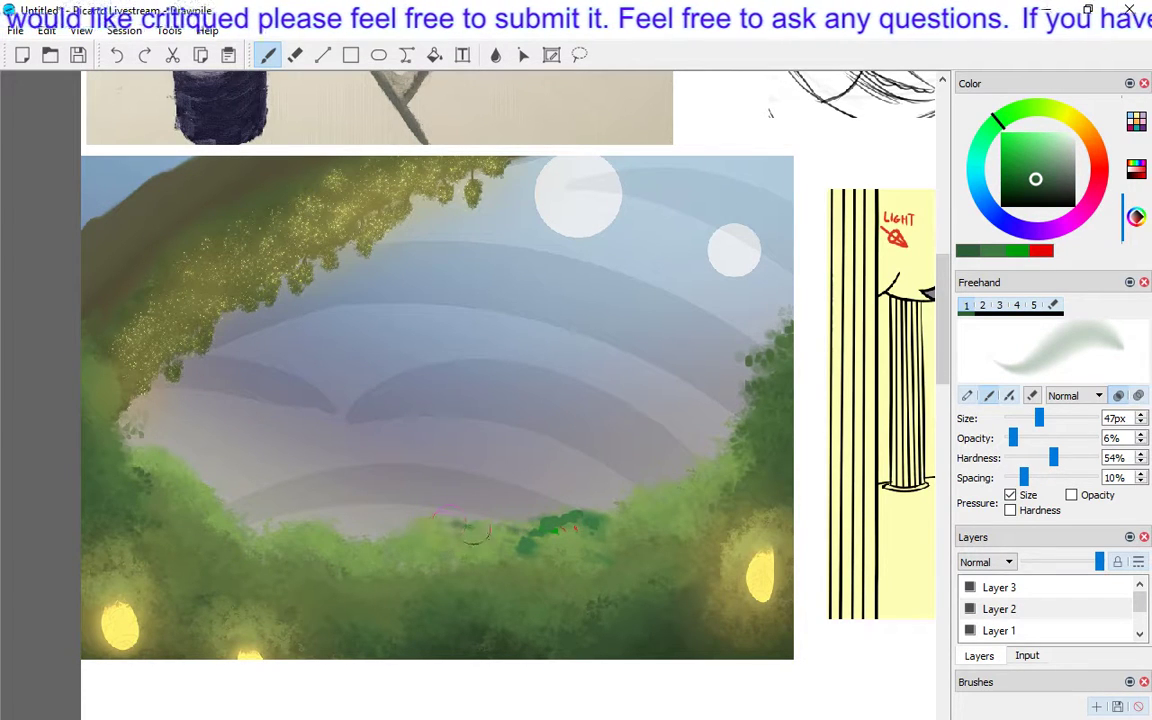
mouse_move(424, 546)
mouse_down()
mouse_move(410, 535)
mouse_move(440, 535)
mouse_move(411, 527)
mouse_move(478, 531)
mouse_up()
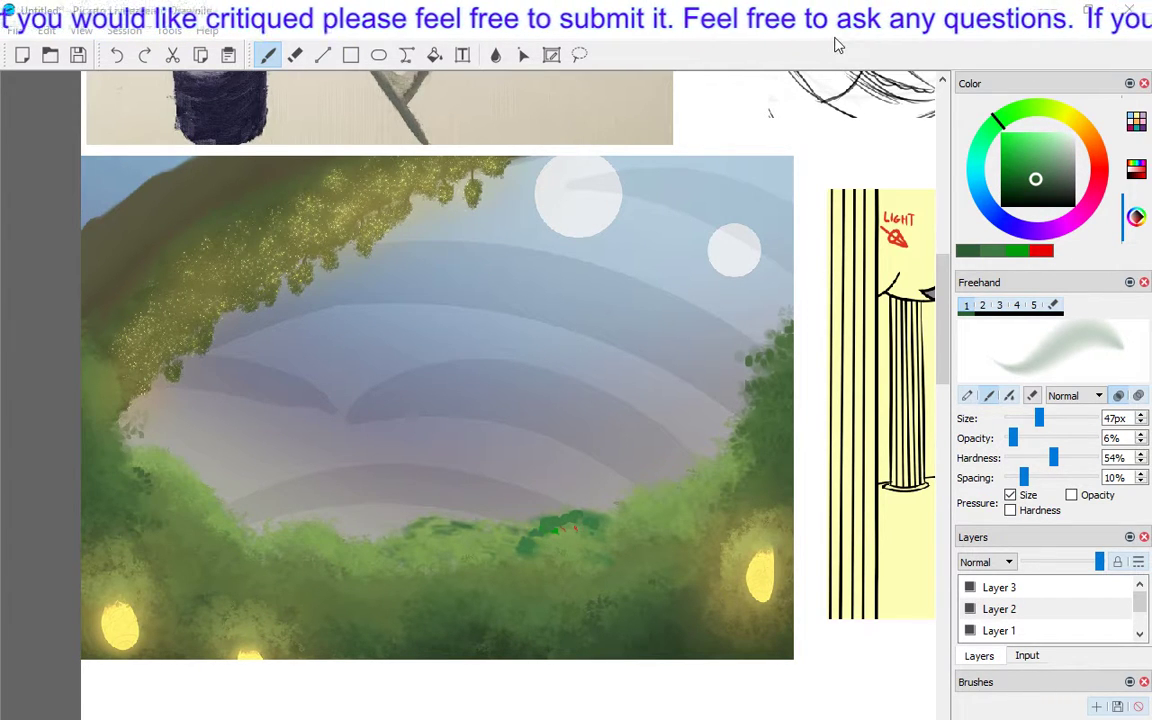
scroll(720, 232, down, 2)
scroll(808, 256, down, 1)
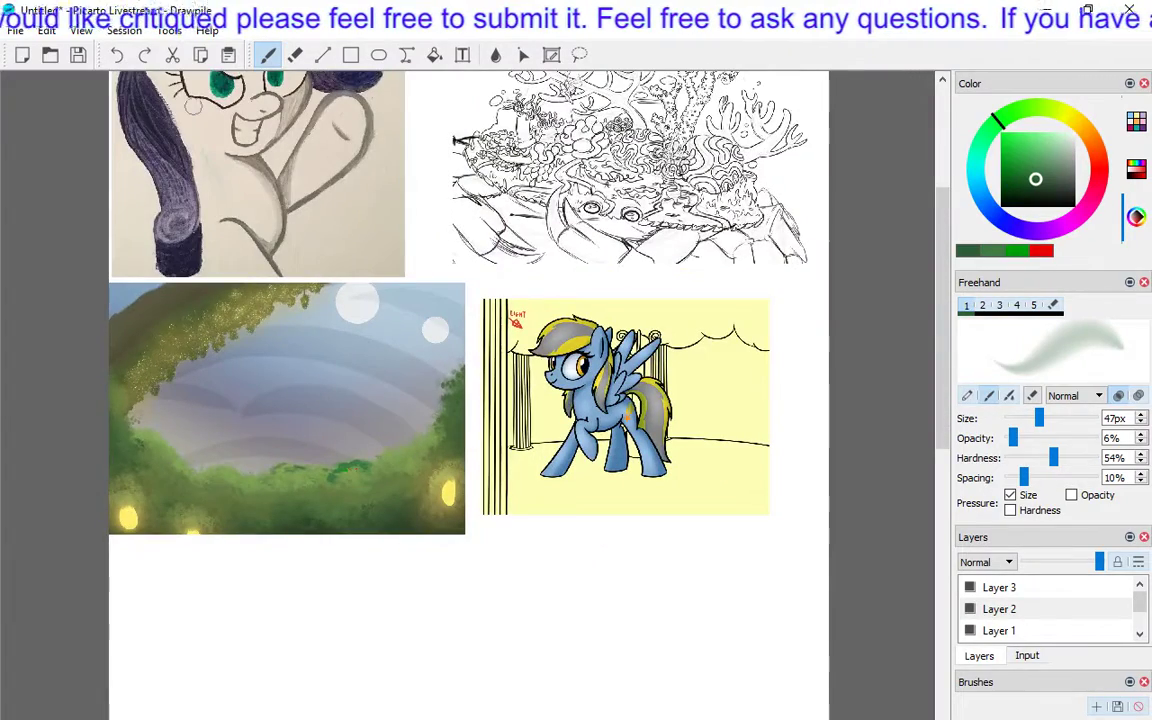
click(47, 30)
click(100, 178)
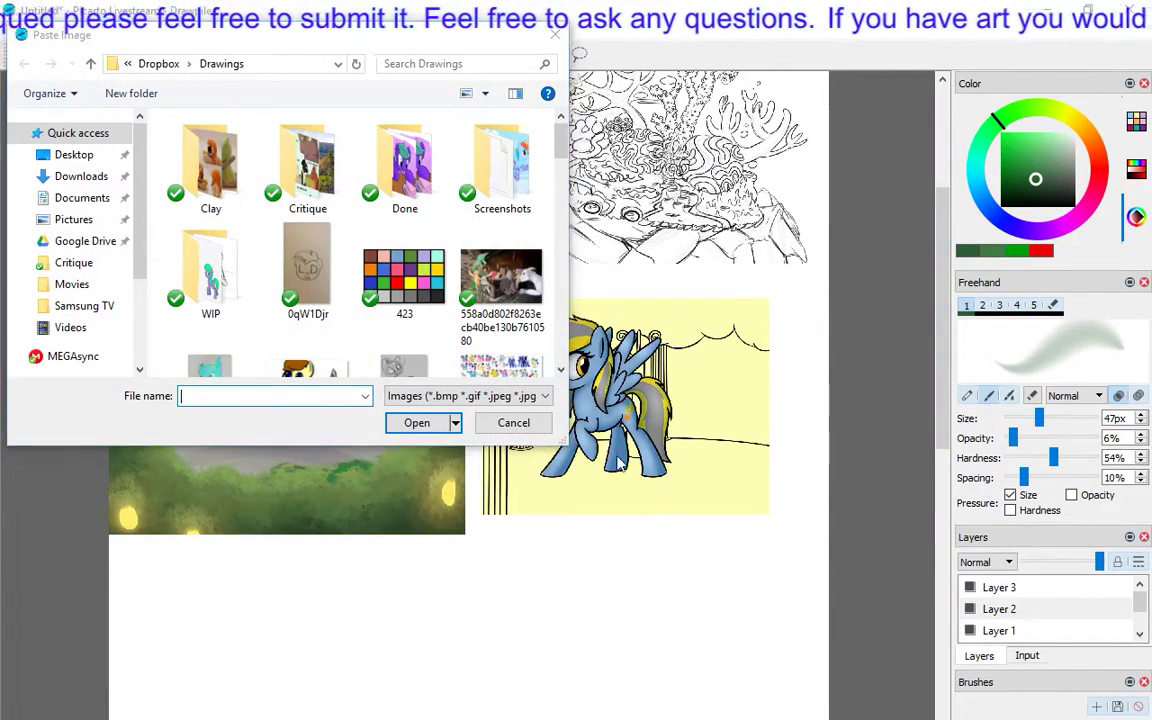
key(Escape)
Paste the river valley photo from the Critique folder onto the Foreground layer and place it directly below the forest painting.
click(1139, 633)
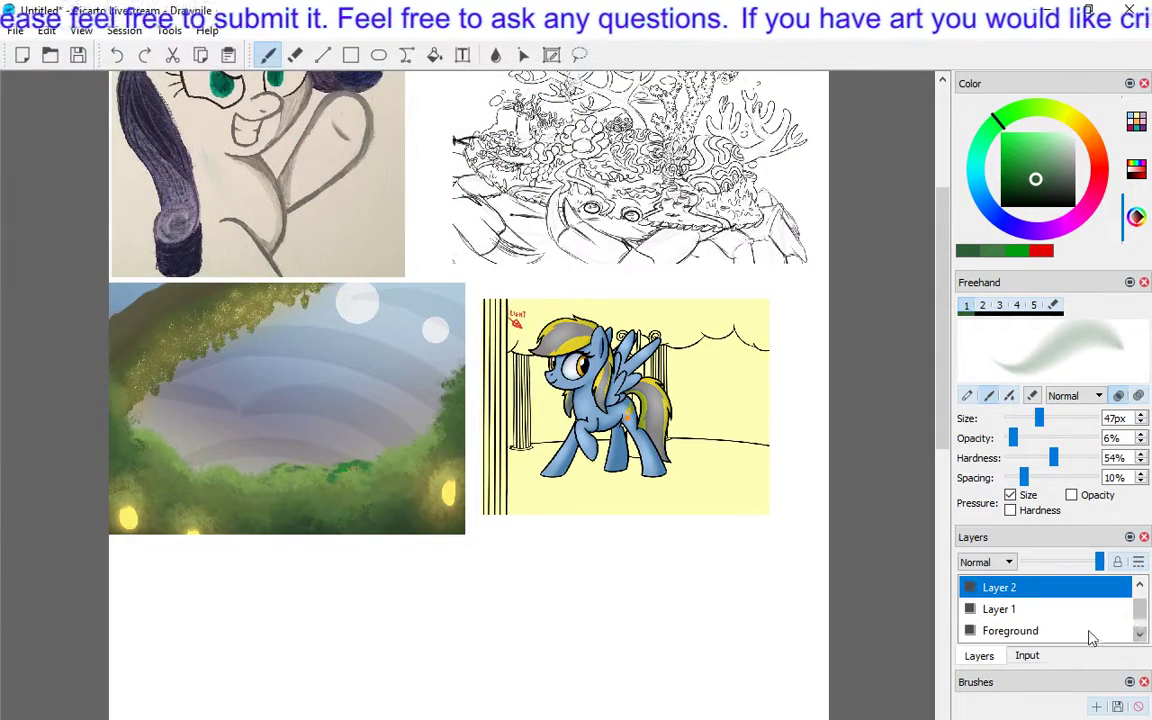
click(47, 31)
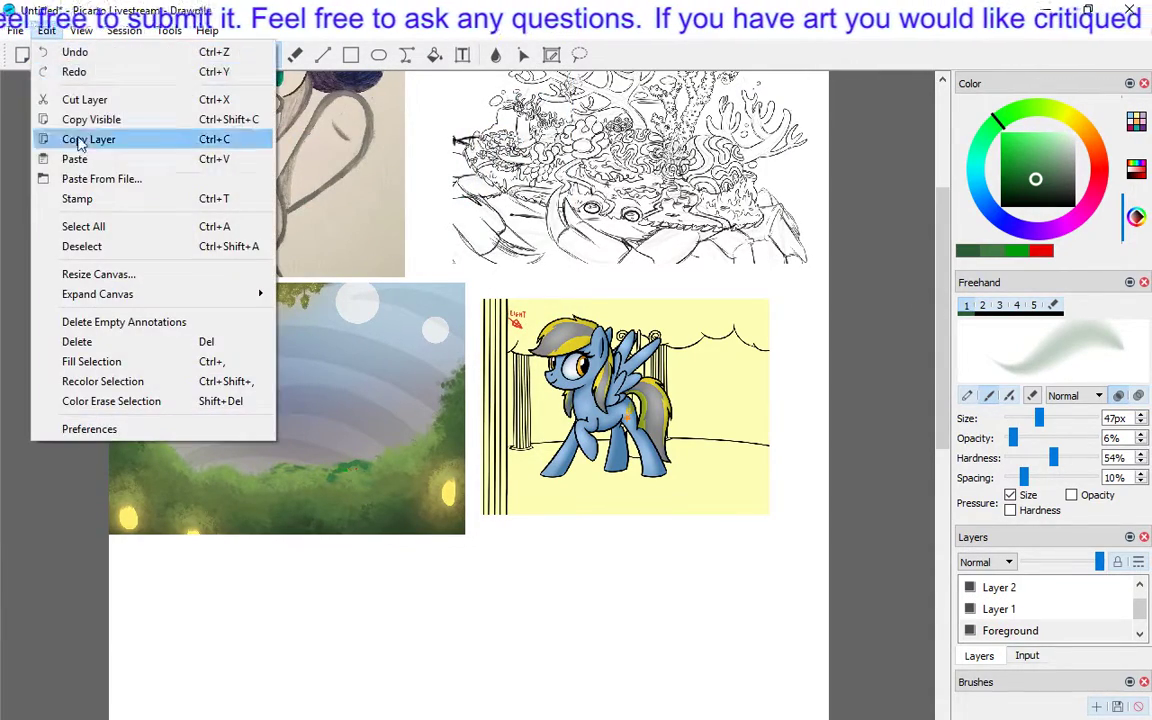
click(98, 177)
double_click(335, 185)
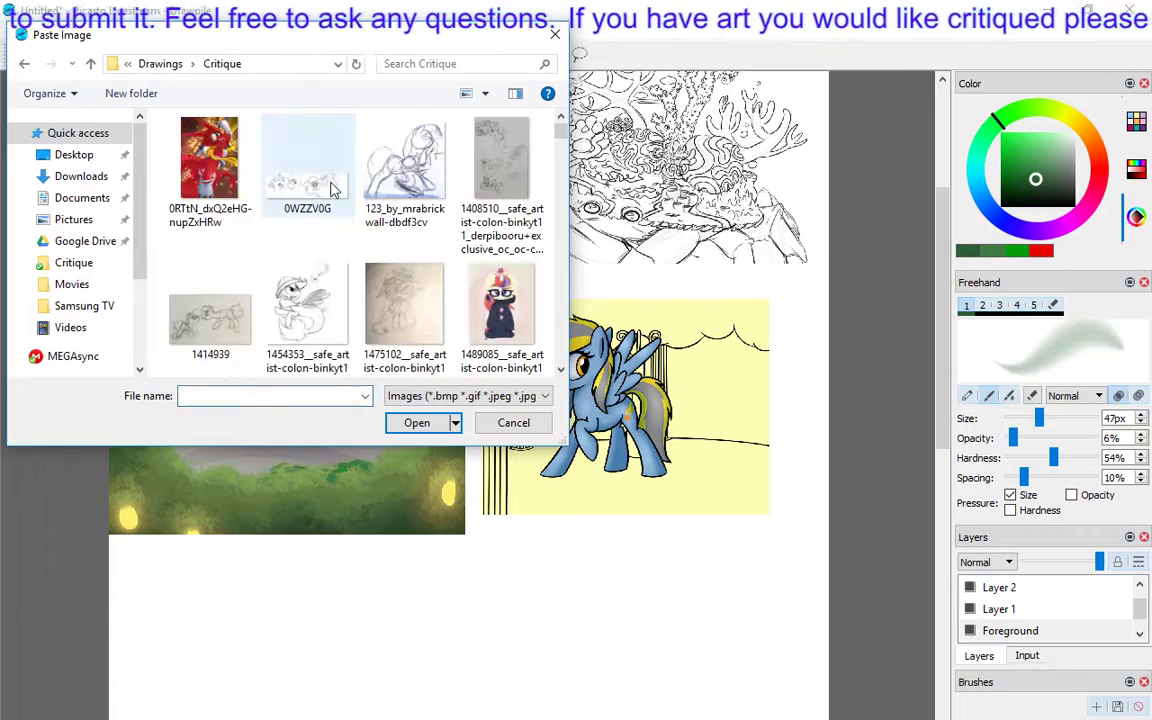
double_click(210, 170)
drag(462, 349, 279, 597)
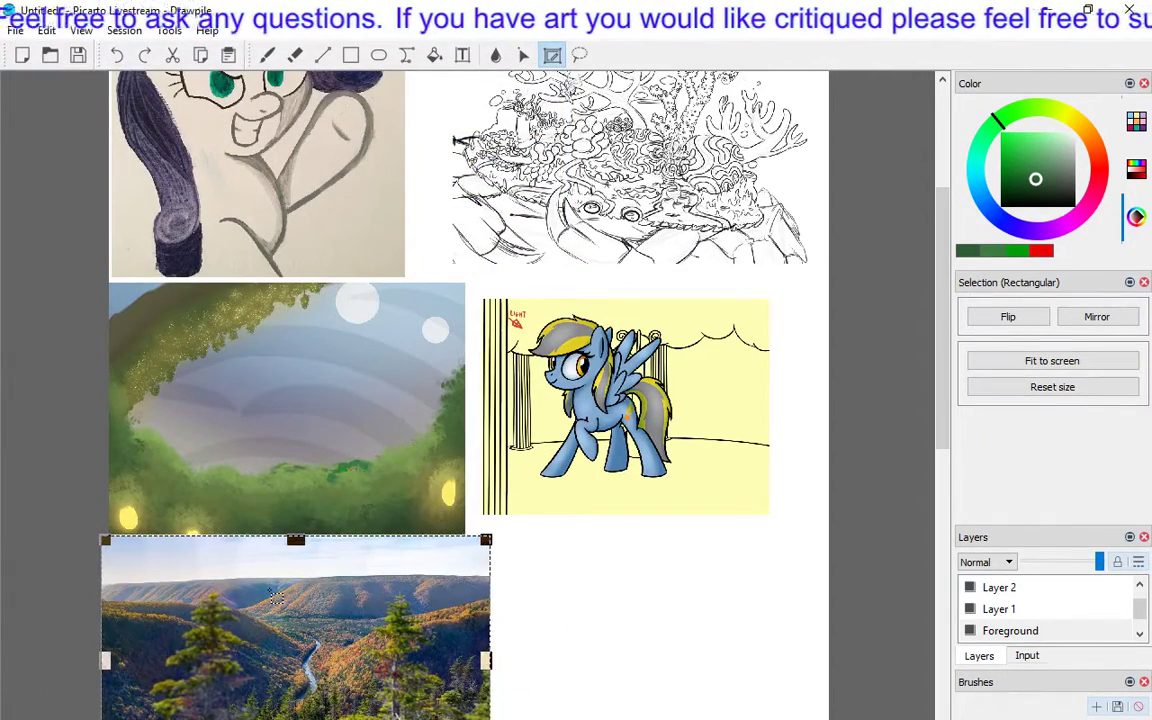
key(b)
scroll(560, 593, down, 2)
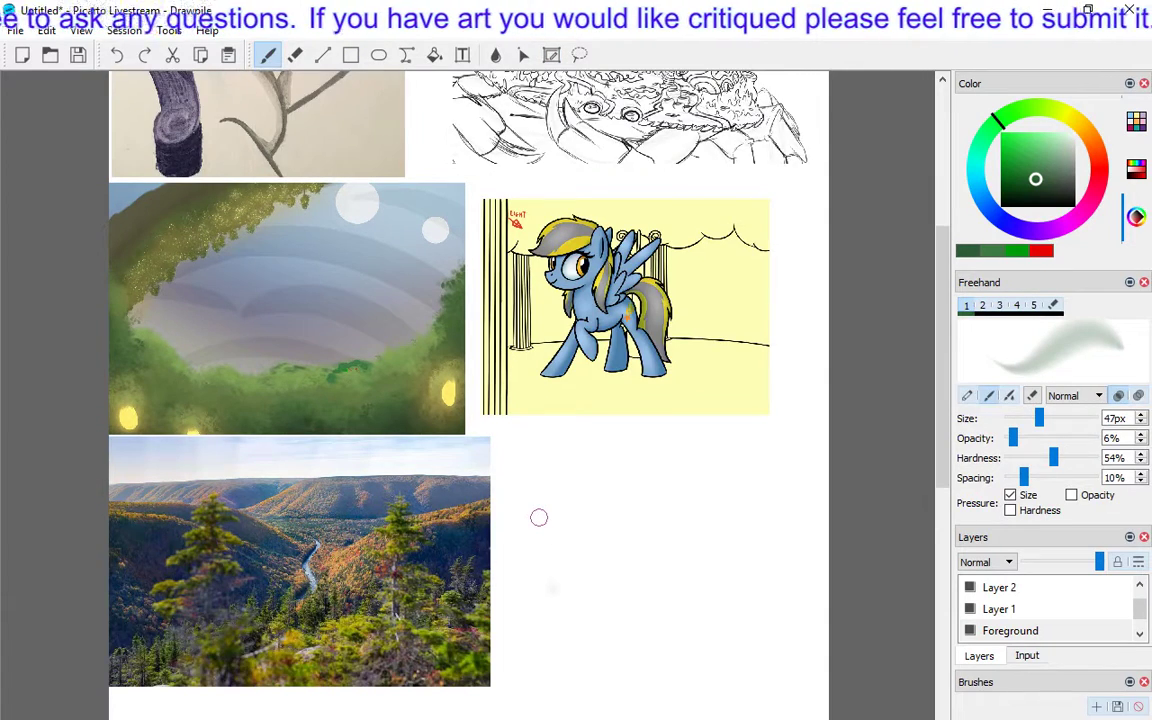
scroll(538, 518, down, 2)
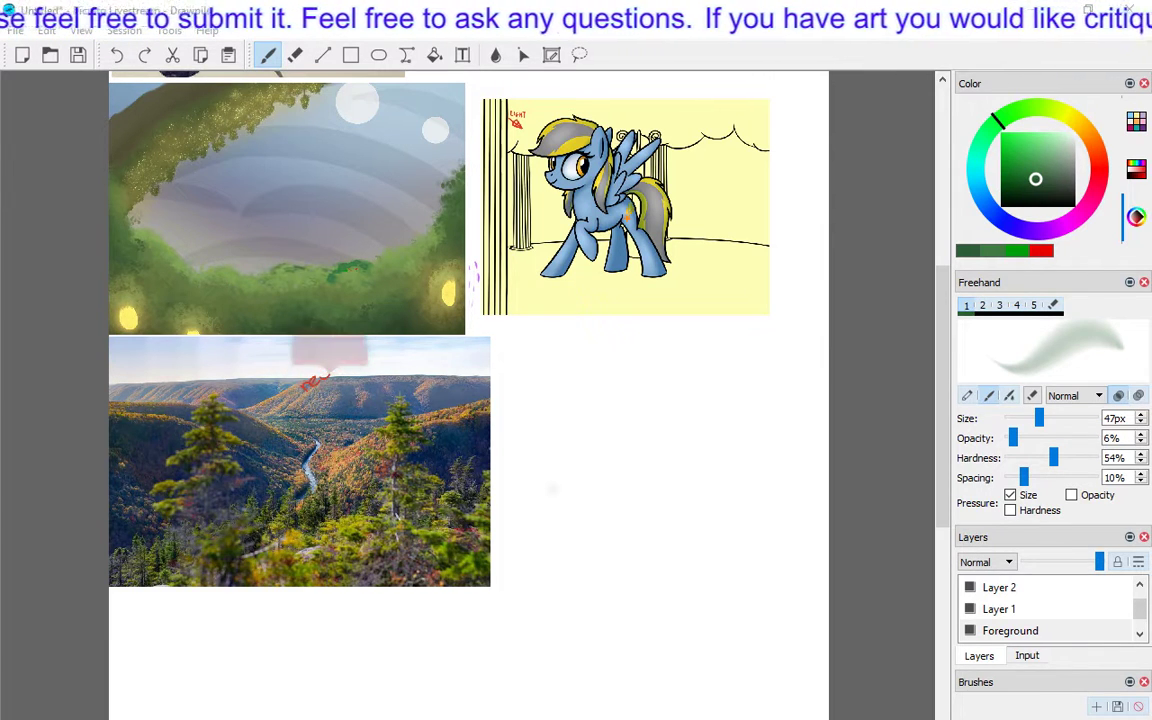
Prepare a dark orange-brown brush at 6 px and 100% opacity on a layer above the landscape photo for annotating the river valley.
click(259, 336)
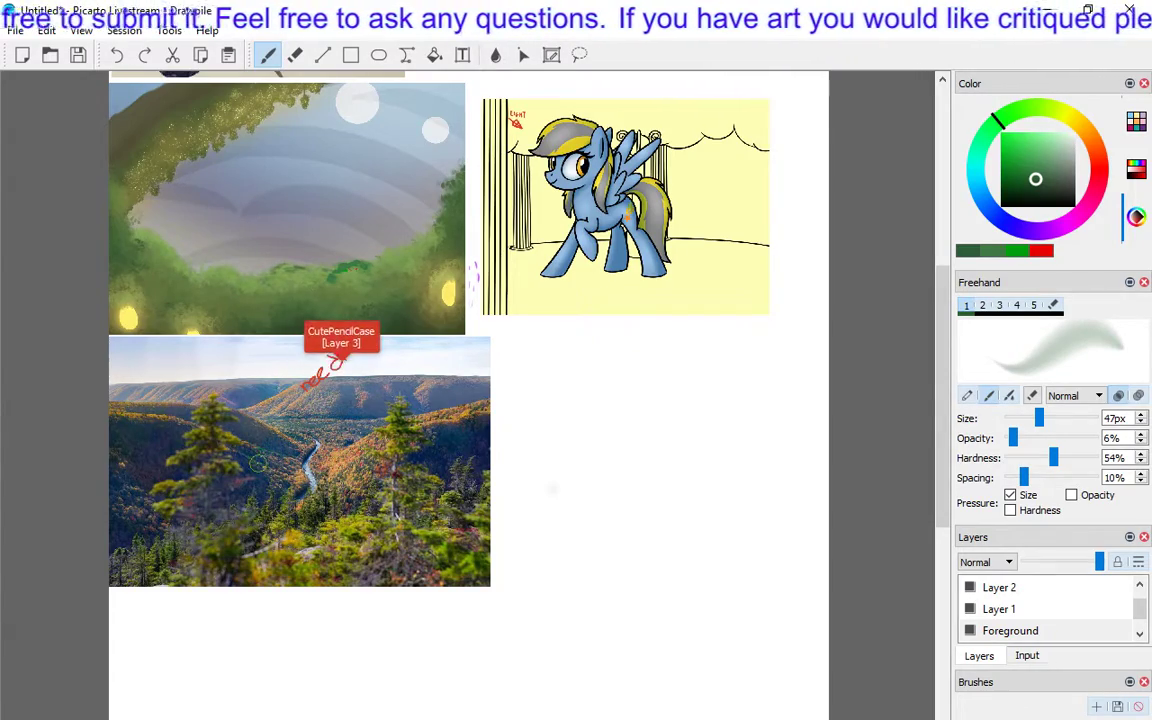
key(ctrl+plus)
key(ctrl+plus)
scroll(272, 483, up, 4)
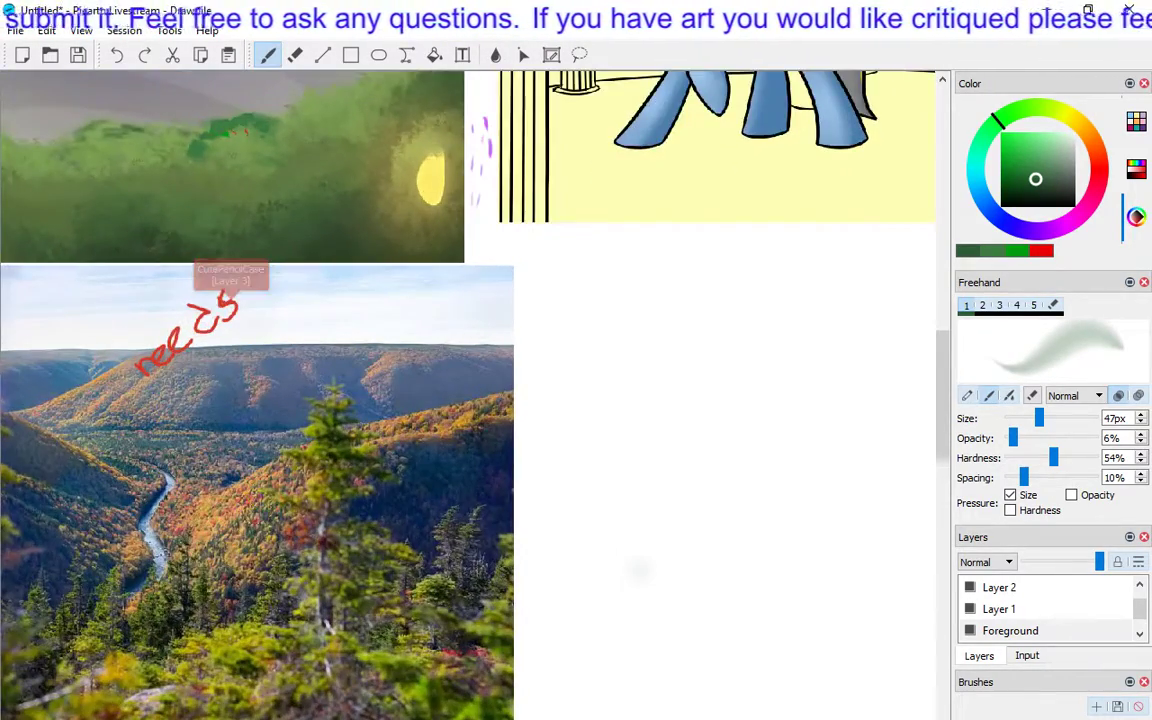
scroll(378, 427, up, 2)
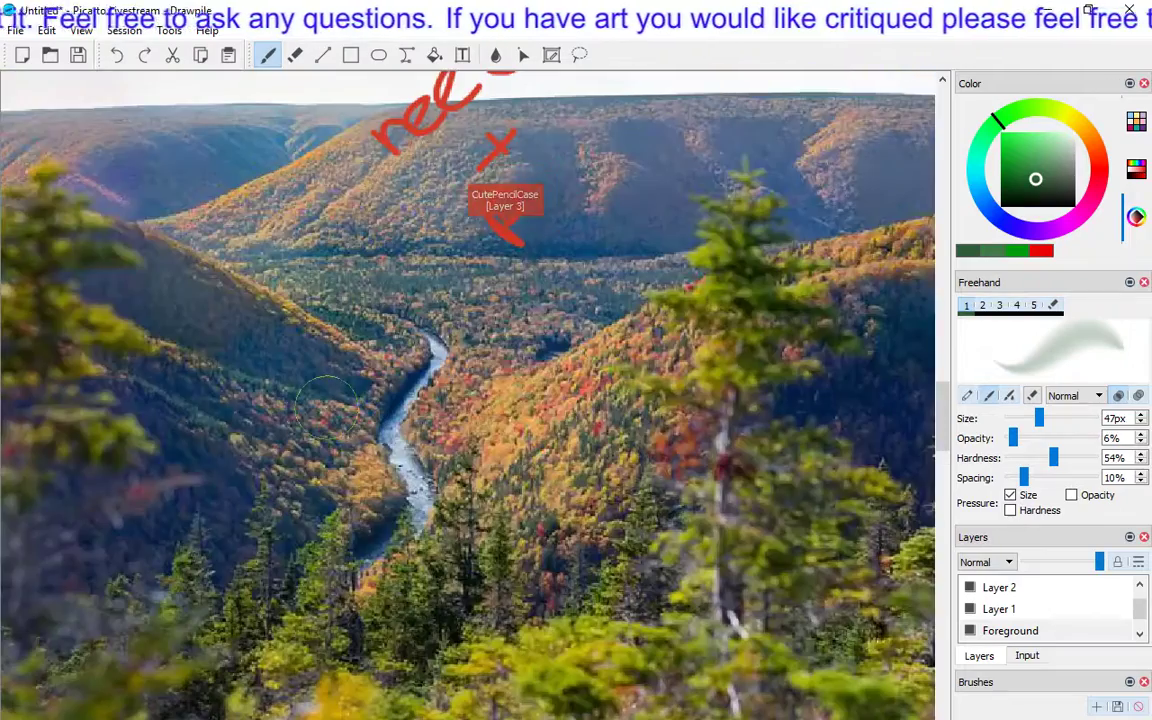
scroll(272, 360, down, 1)
scroll(378, 400, up, 1)
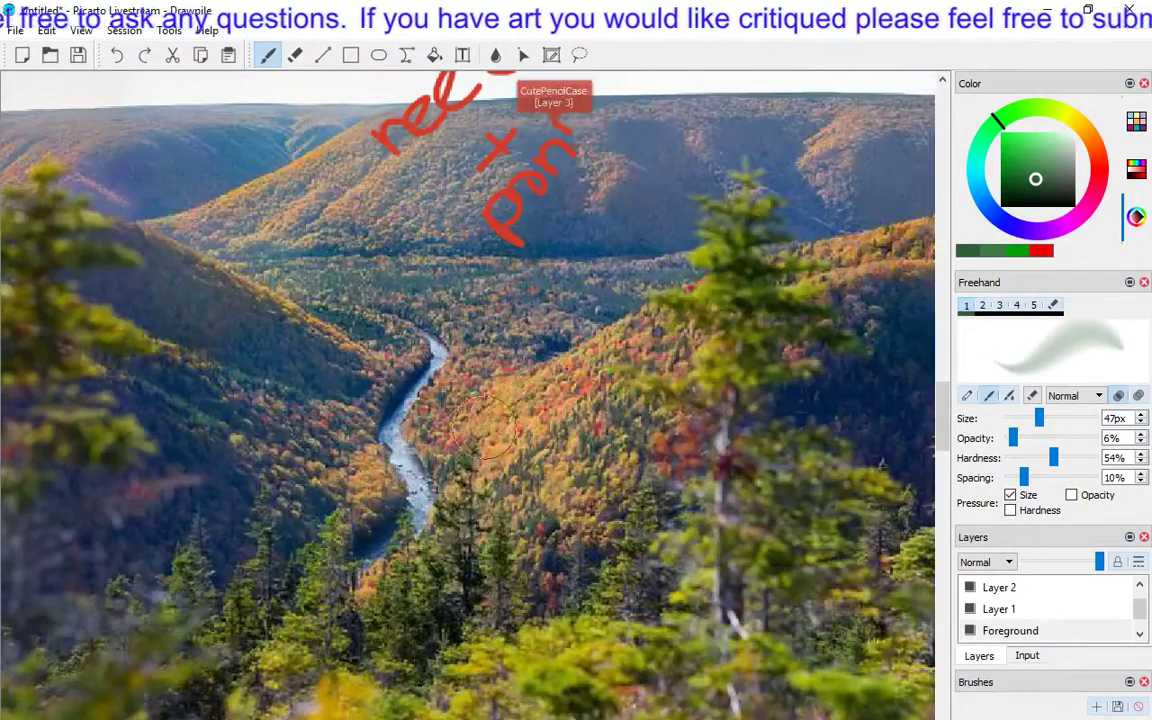
drag(1039, 418, 1013, 420)
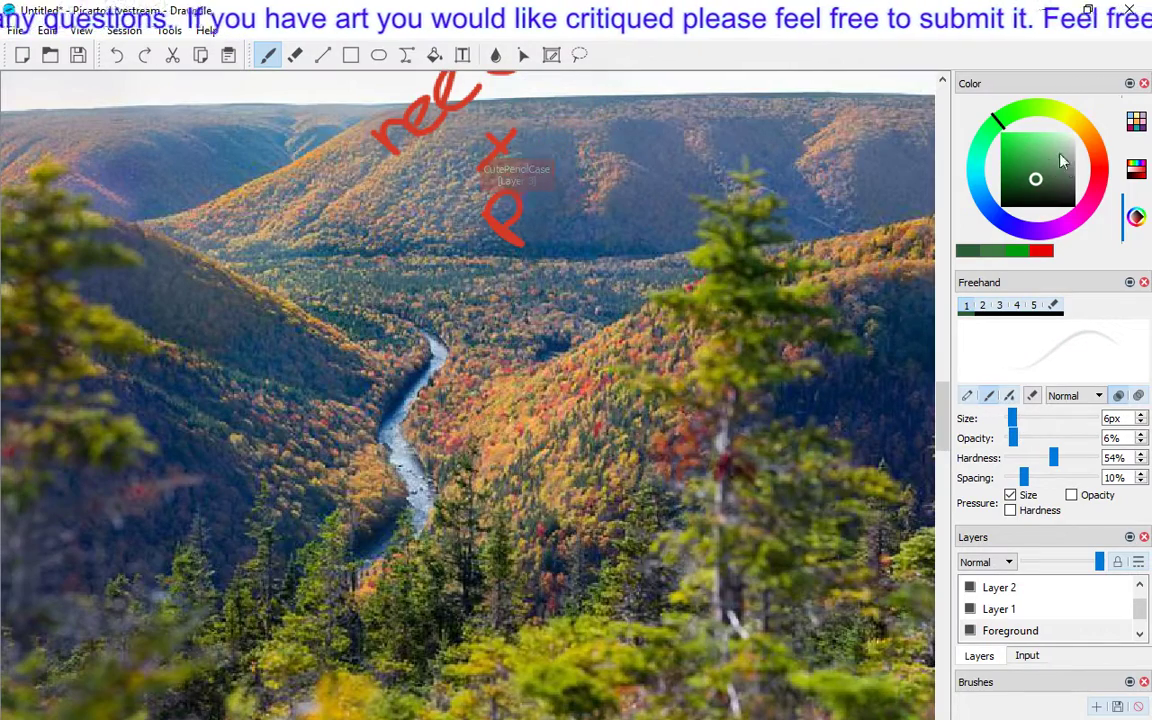
click(1095, 148)
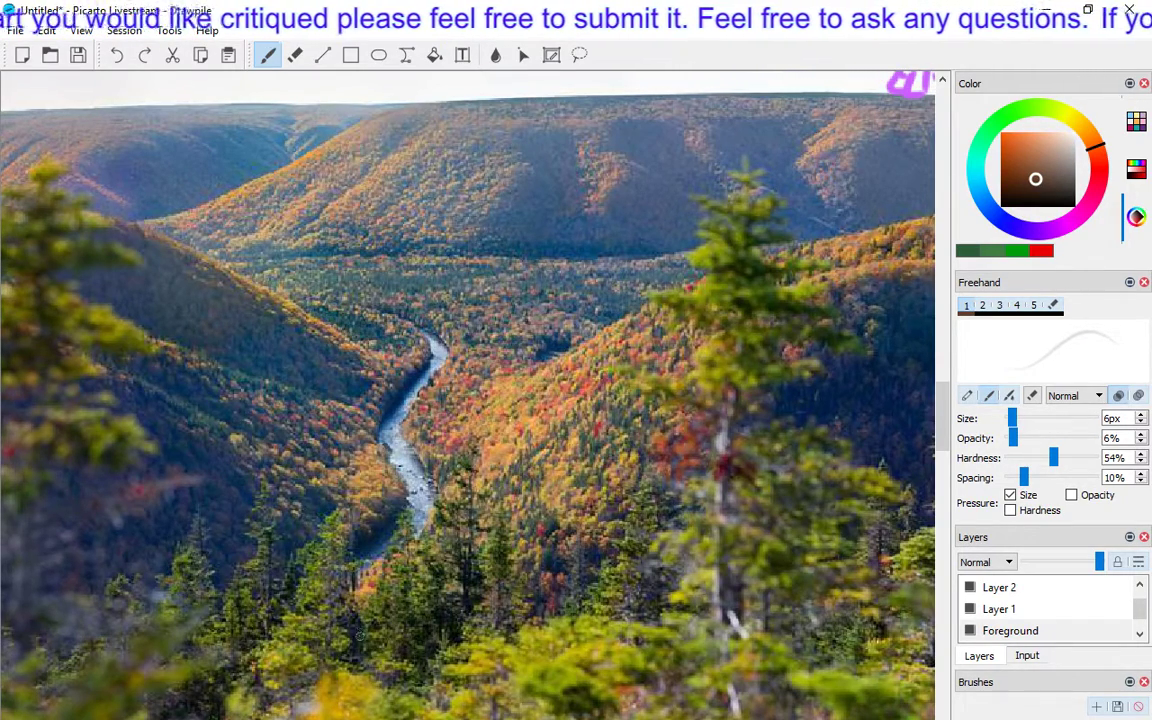
click(999, 608)
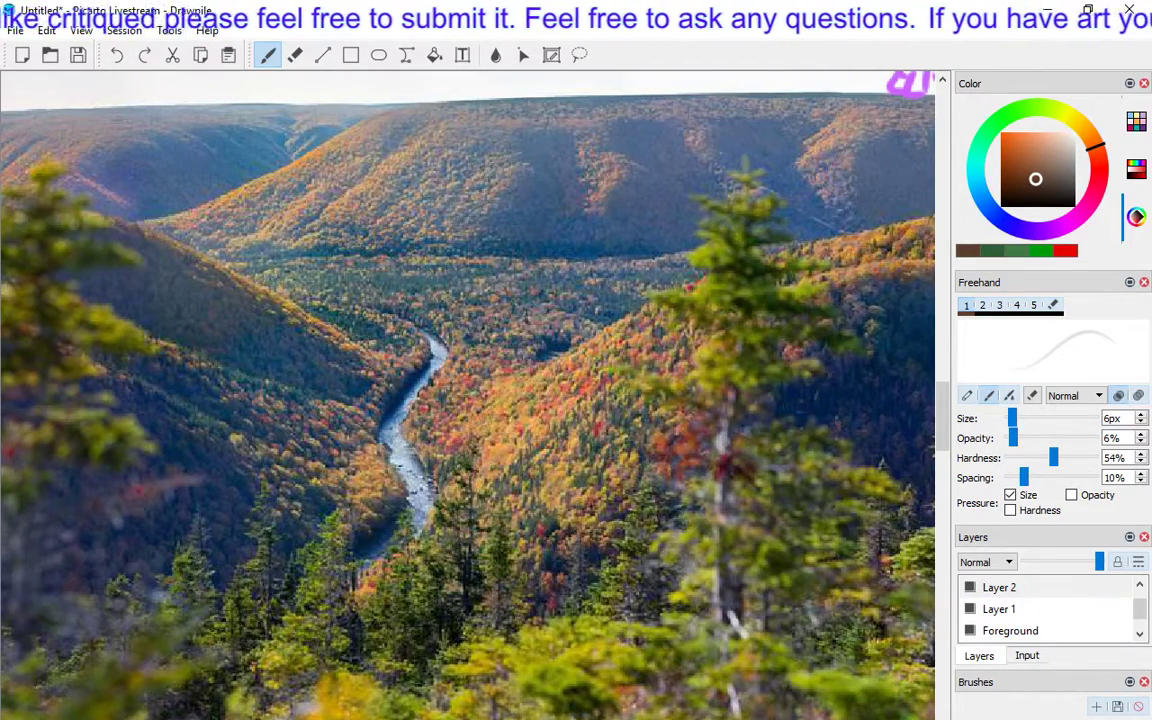
drag(1013, 438, 1108, 455)
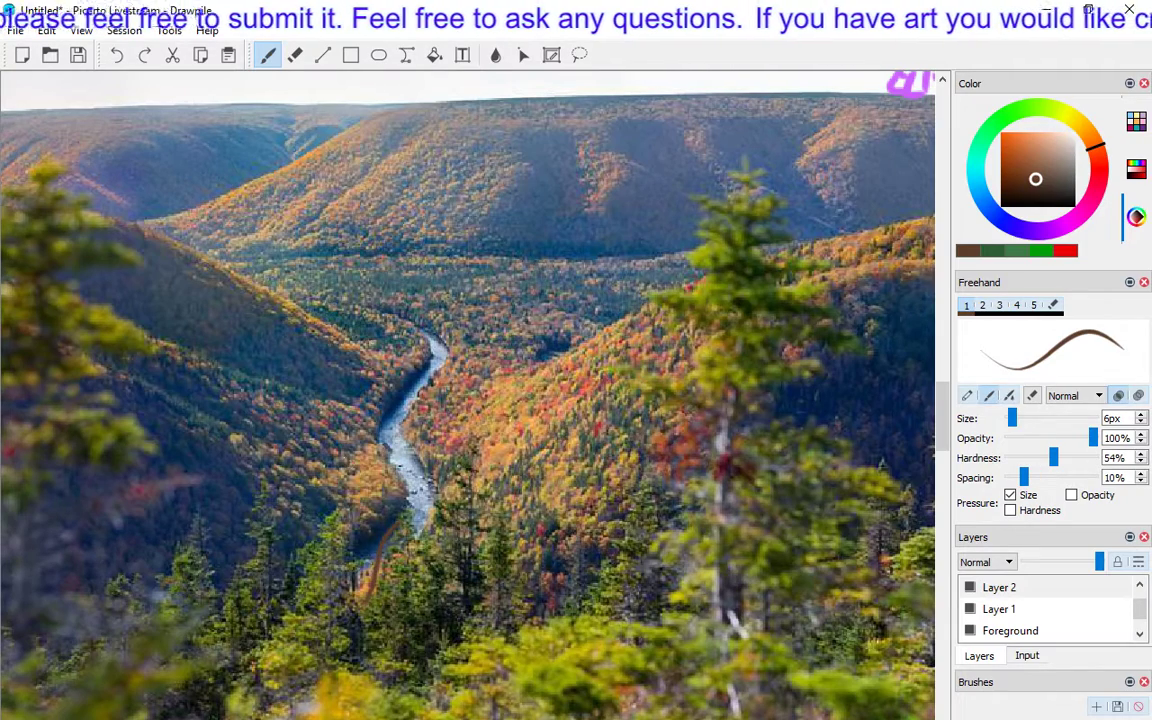
mouse_move(376, 552)
mouse_down()
mouse_move(400, 500)
mouse_move(425, 542)
mouse_up()
click(118, 57)
click(118, 57)
Change the brush to bright red and outline the dark tree group beside the river and the sunlit slope behind it.
drag(1039, 176, 1023, 135)
click(1101, 173)
click(1000, 131)
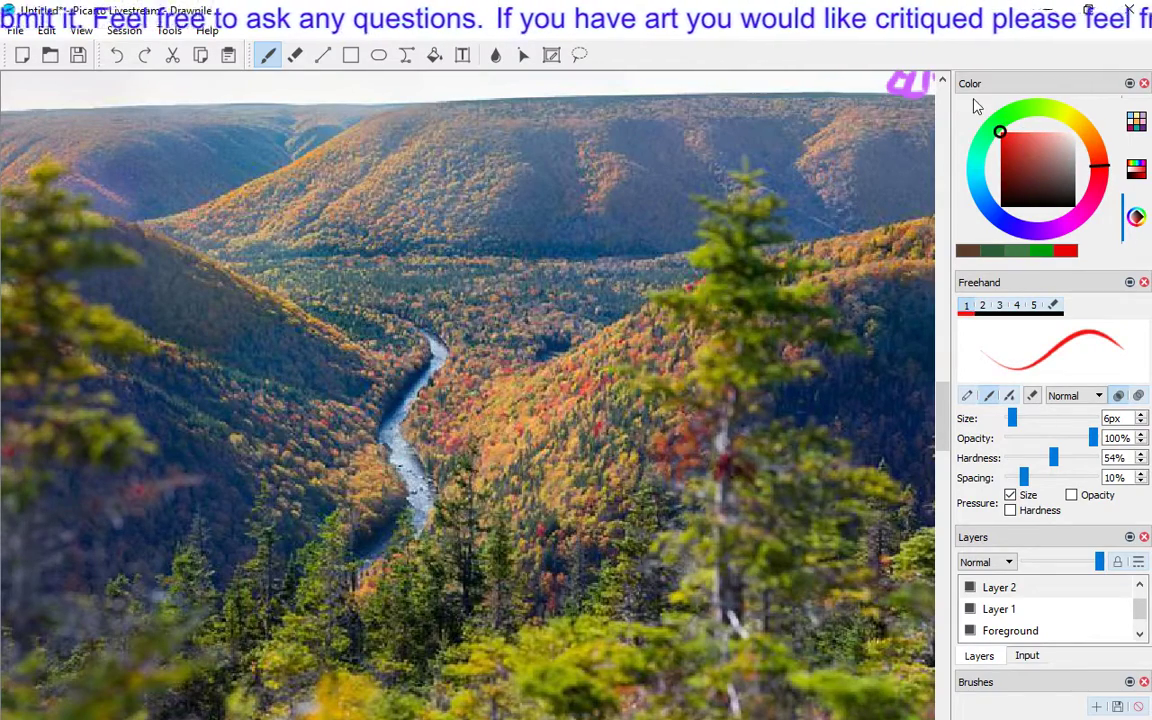
mouse_move(362, 590)
mouse_down()
mouse_move(388, 505)
mouse_move(512, 442)
mouse_move(550, 540)
mouse_move(420, 658)
mouse_move(360, 596)
mouse_up()
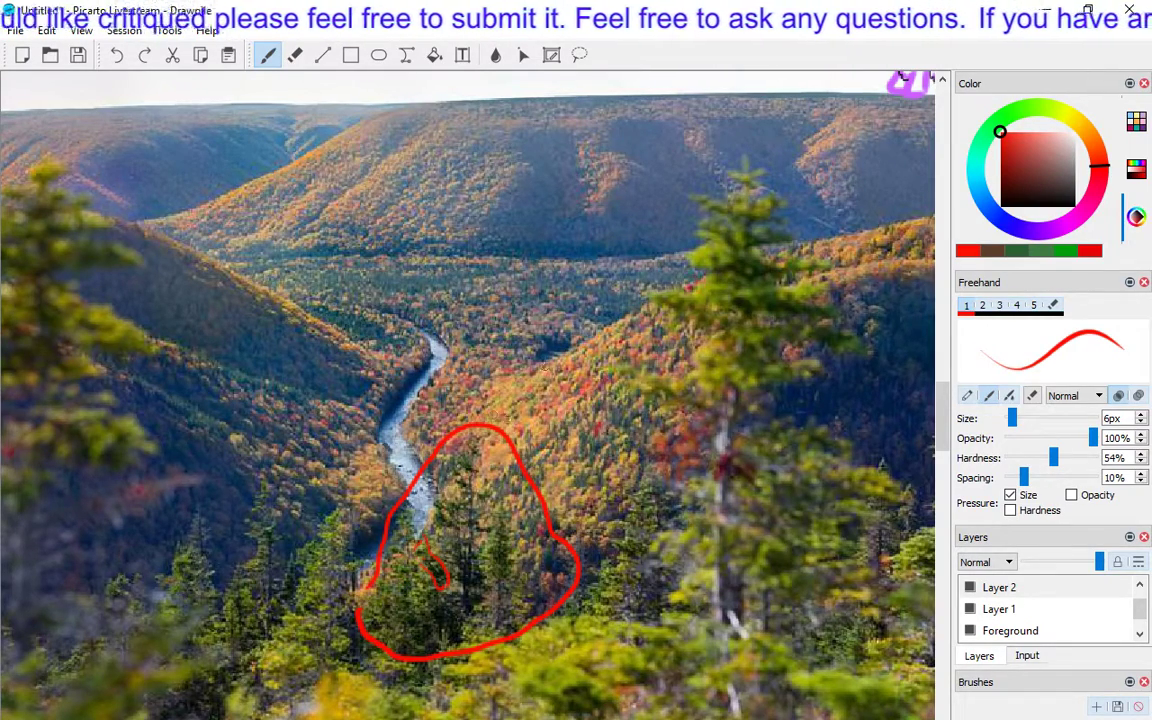
mouse_move(472, 415)
mouse_down()
mouse_move(502, 378)
mouse_move(570, 355)
mouse_move(591, 364)
mouse_move(562, 419)
mouse_move(522, 451)
mouse_move(470, 429)
mouse_move(472, 476)
mouse_up()
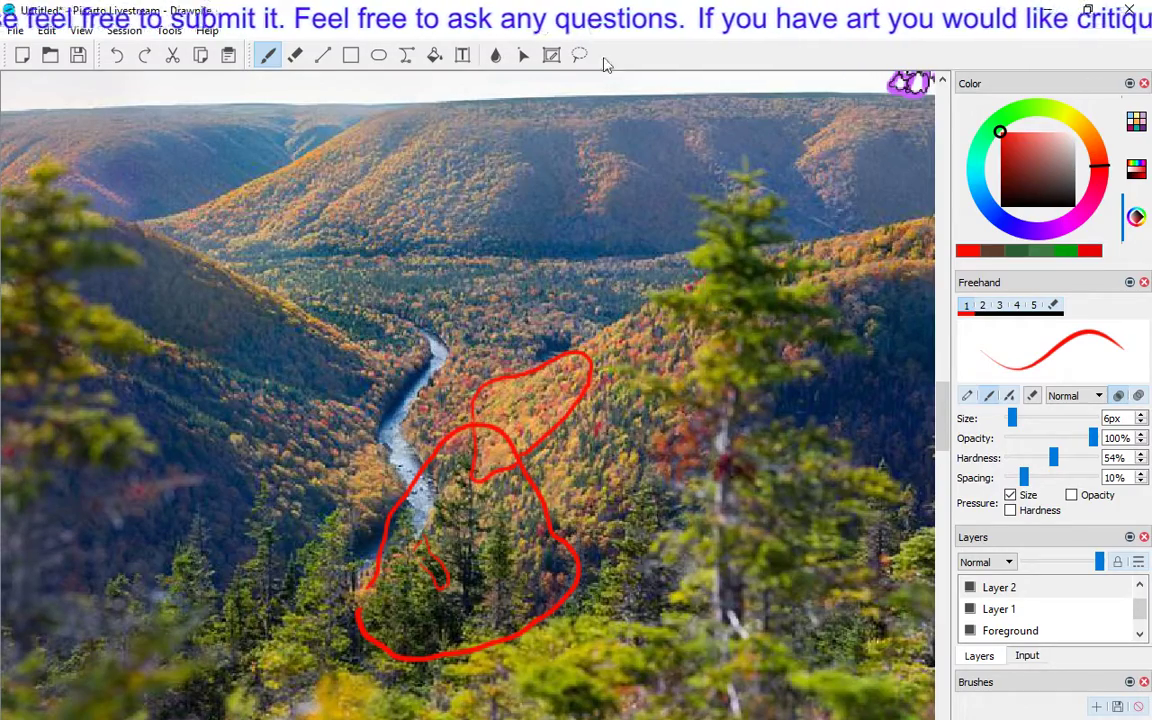
Paste the picture of three ponies in pajamas from the critique files onto the Foreground layer.
key(ctrl+minus)
key(ctrl+minus)
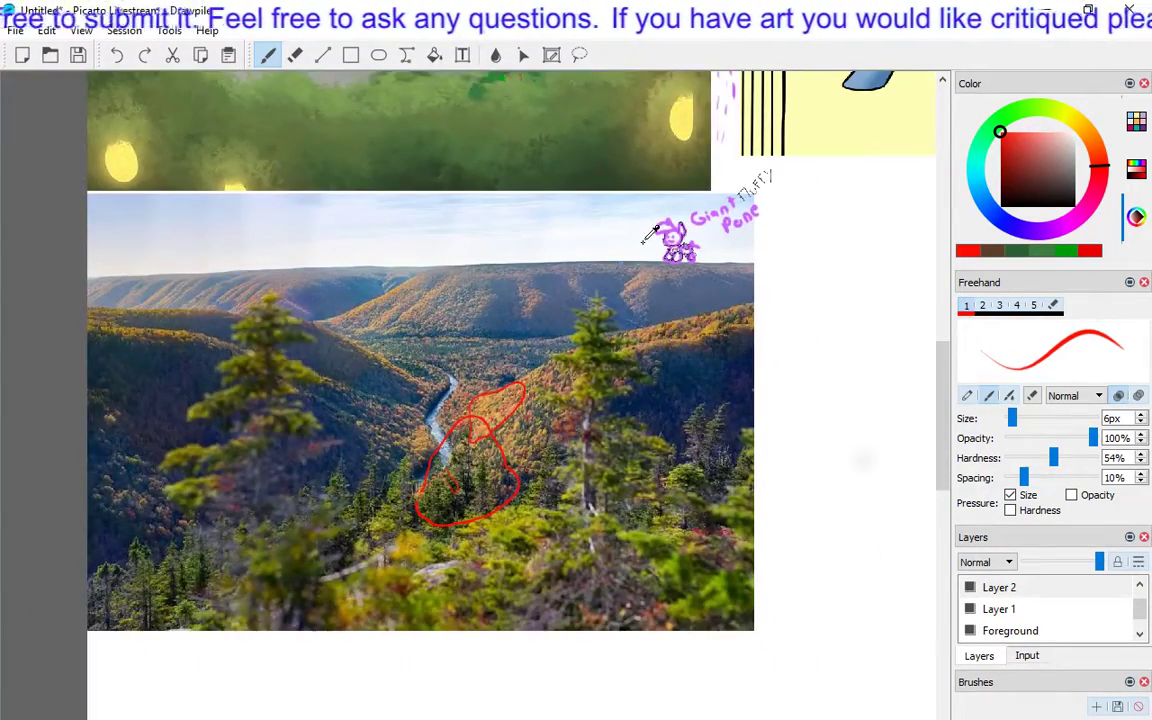
key(ctrl+minus)
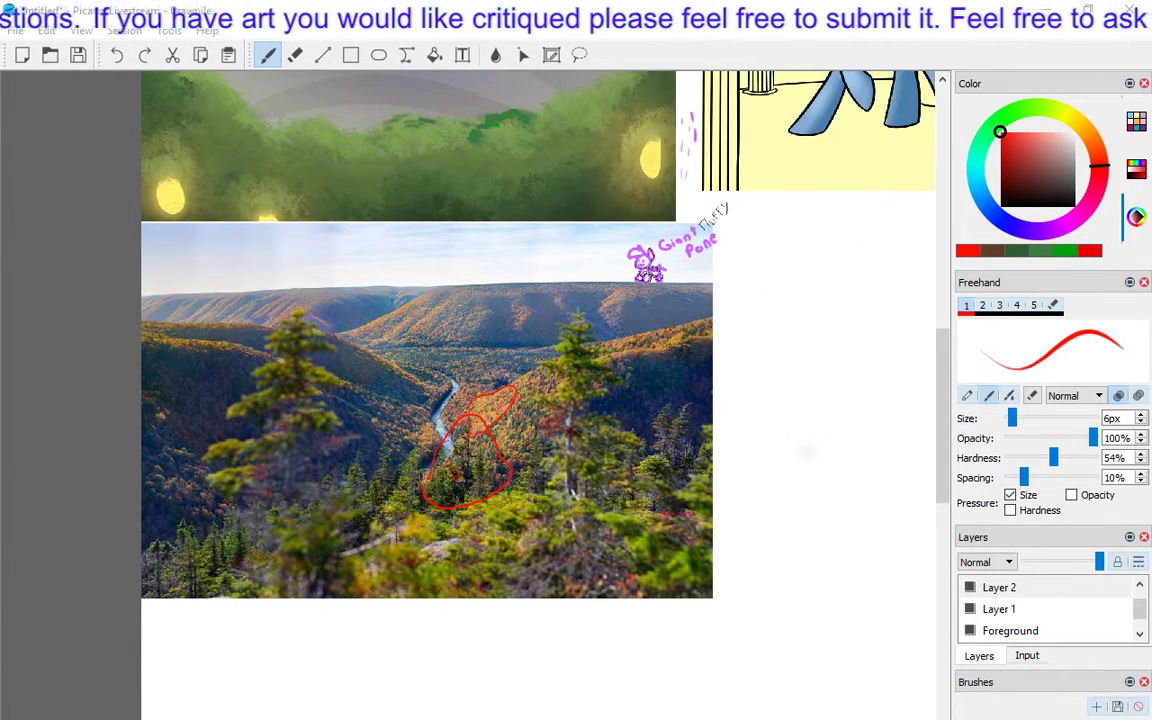
click(995, 628)
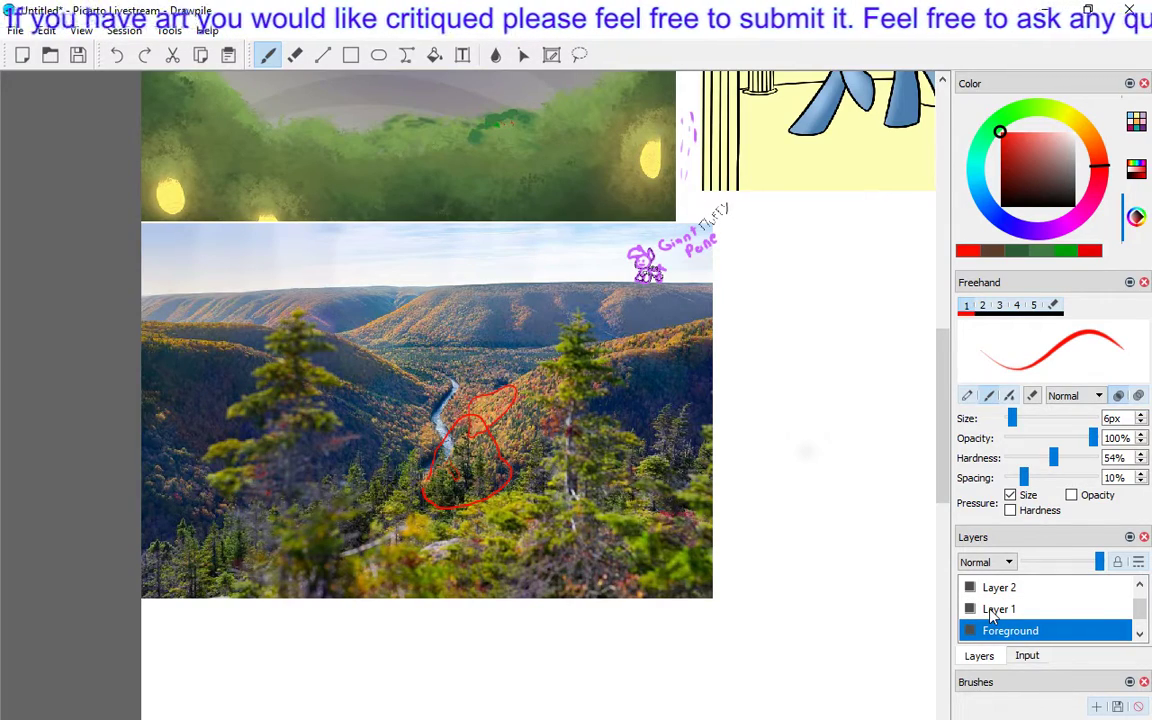
click(46, 30)
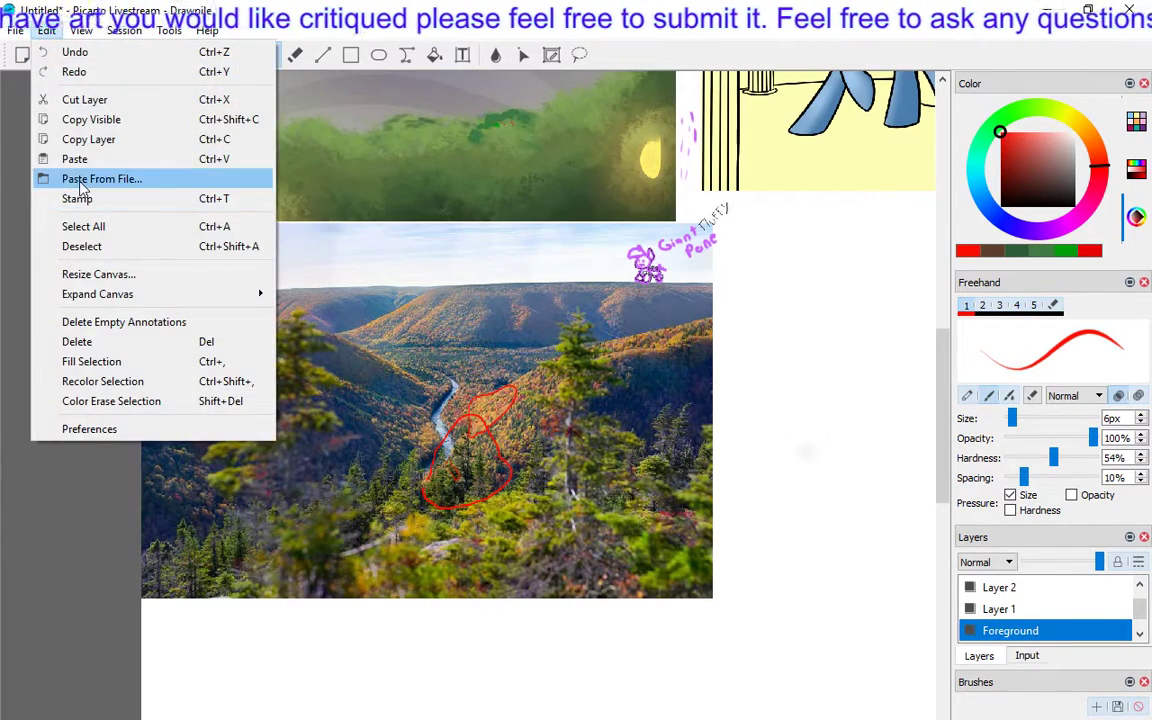
click(84, 180)
double_click(300, 160)
scroll(230, 175, down, 10)
double_click(215, 165)
drag(215, 165, 739, 210)
key(ctrl+minus)
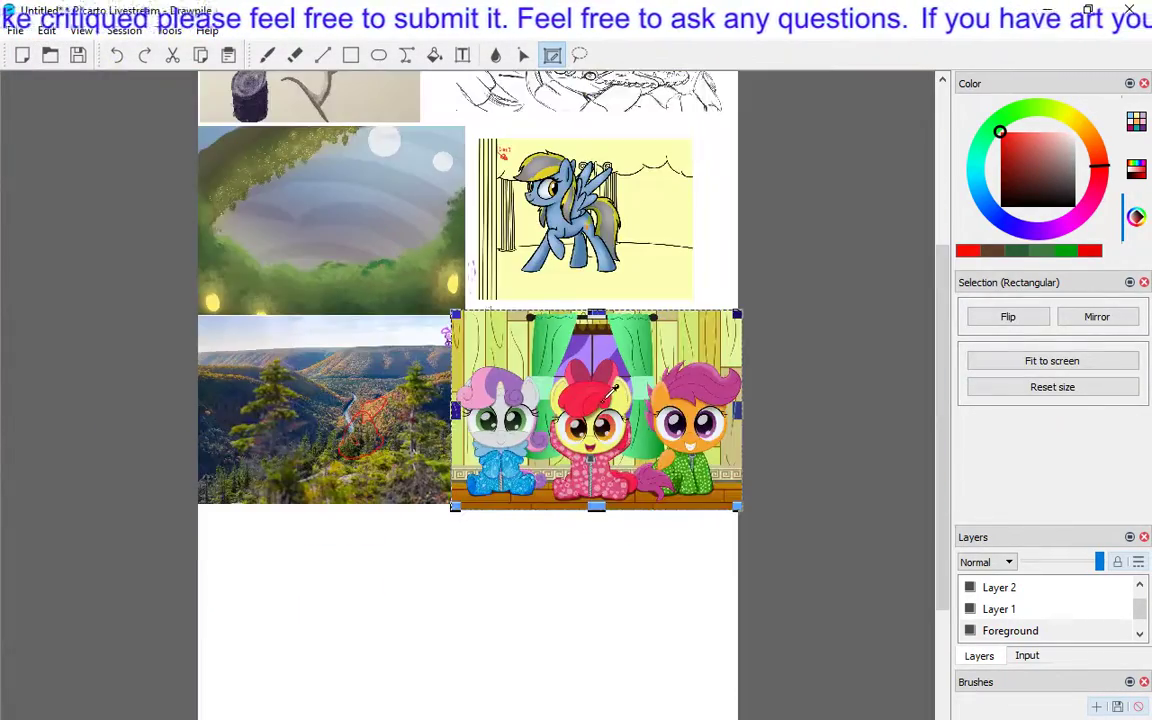
Place the pasted three-pony picture directly below the river valley photo and return to the freehand brush on Layer 2.
mouse_move(614, 388)
mouse_down()
mouse_move(599, 416)
mouse_move(610, 544)
mouse_move(389, 612)
mouse_move(389, 586)
mouse_up()
key(b)
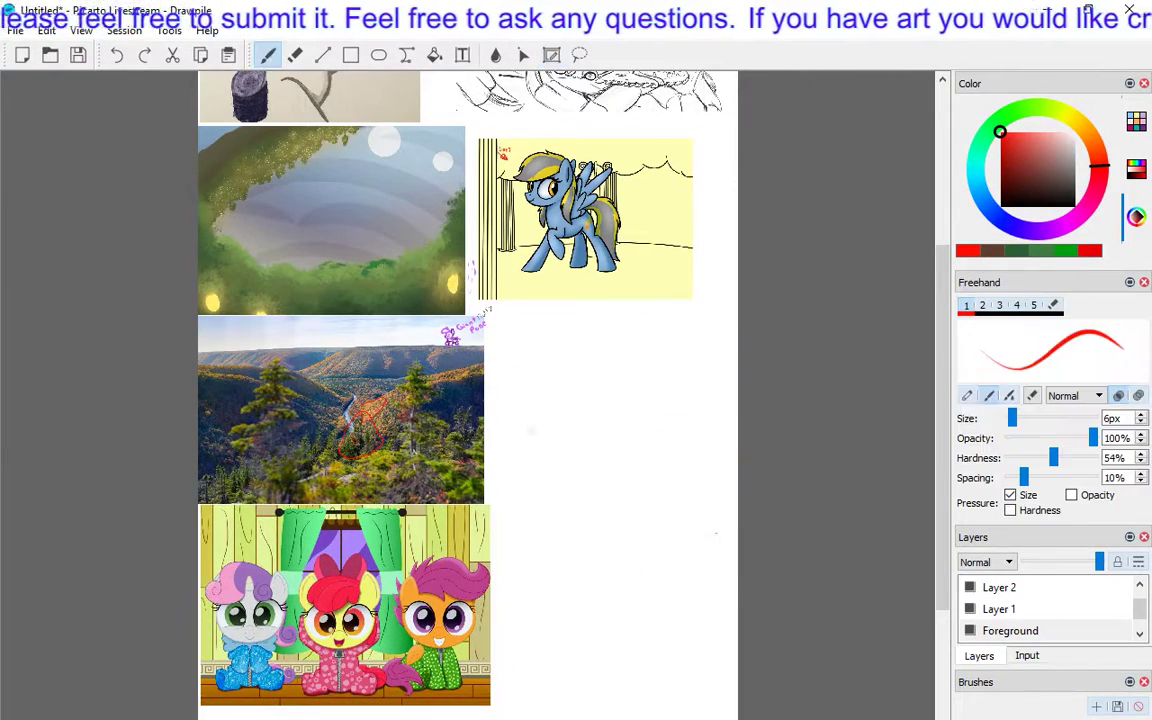
click(1000, 588)
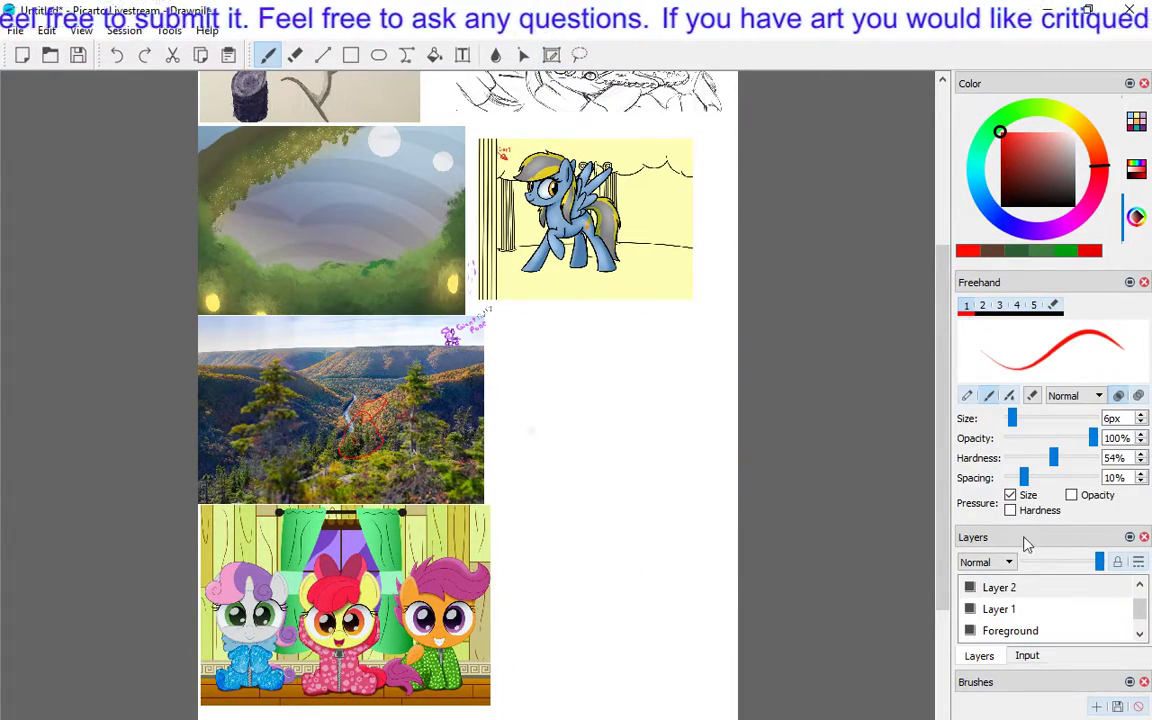
Draw a red guide line on the coral-covered crab drawing from the ridge point above its eyes down past its lower edge.
scroll(679, 493, up, 4)
scroll(679, 493, down, 2)
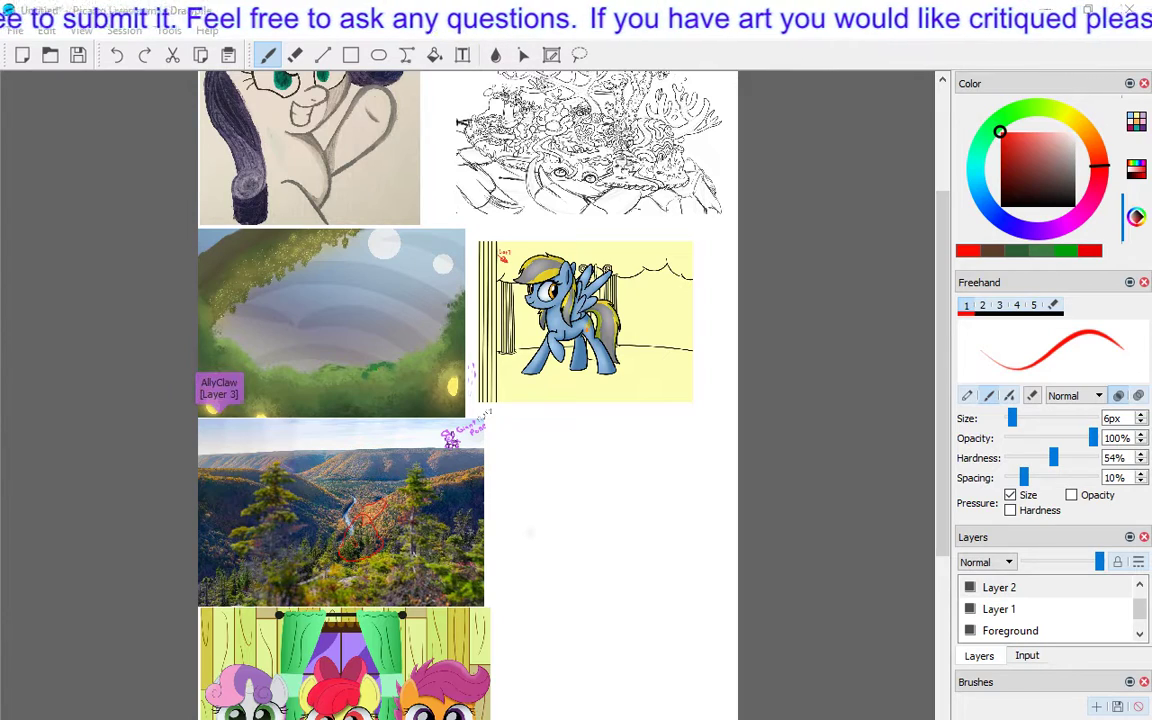
scroll(947, 437, up, 3)
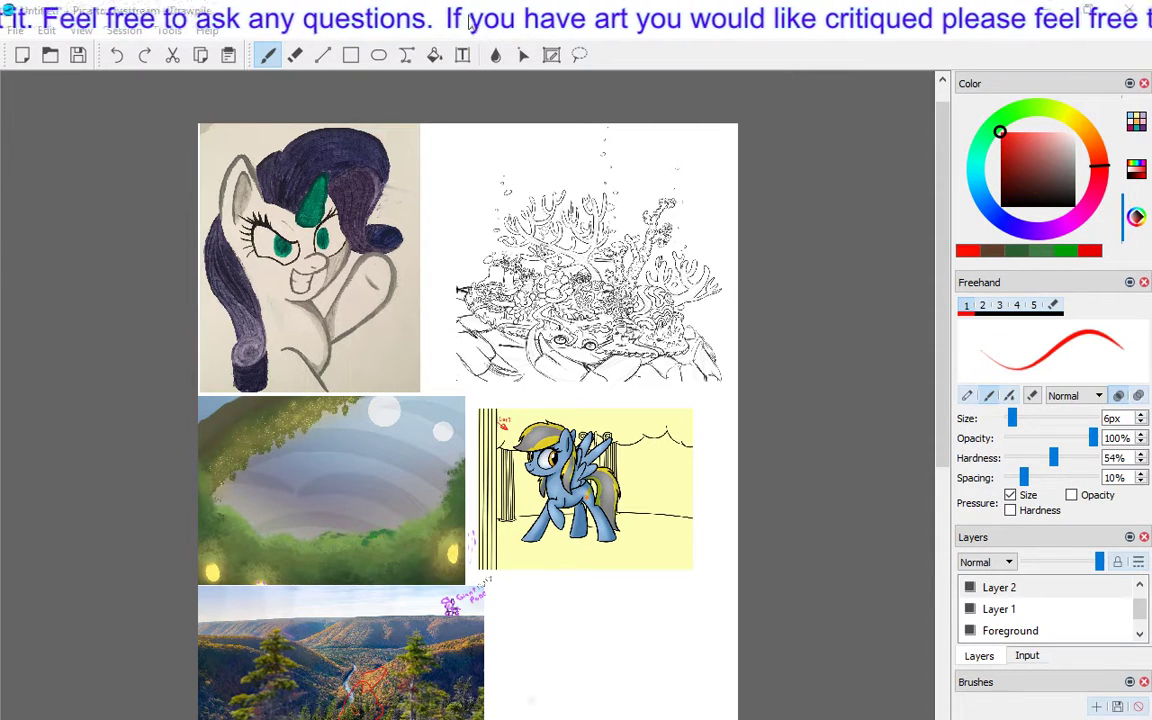
scroll(499, 189, up, 2)
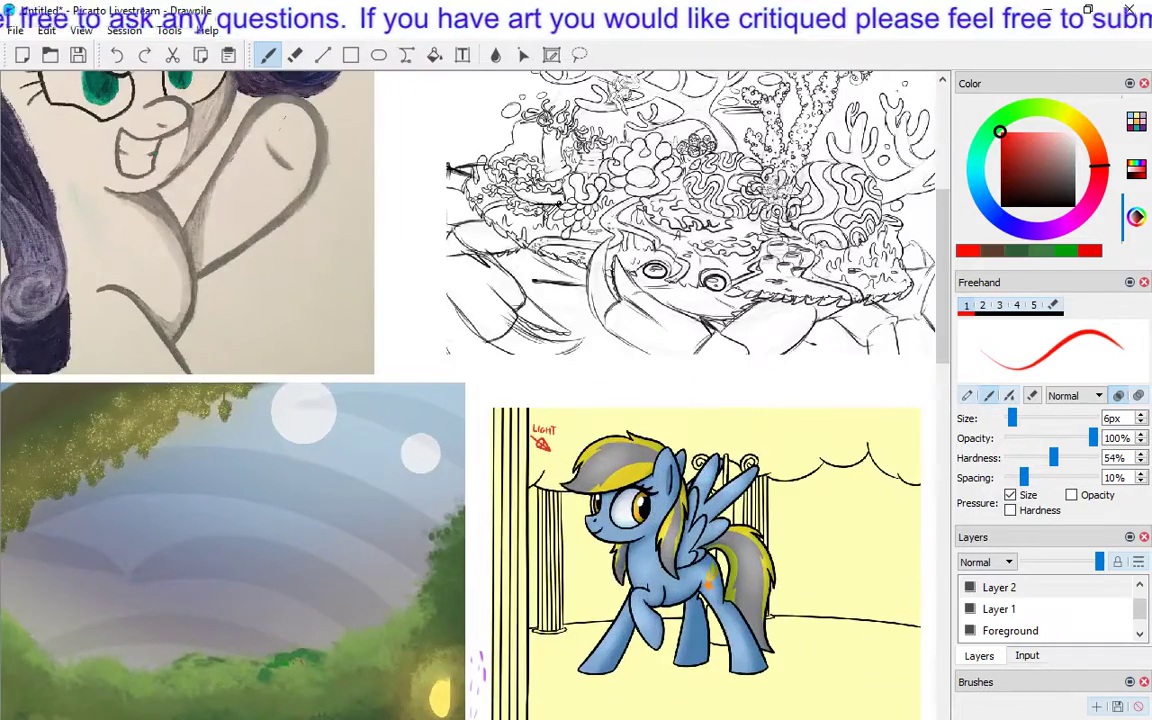
scroll(679, 207, up, 1)
scroll(563, 441, up, 3)
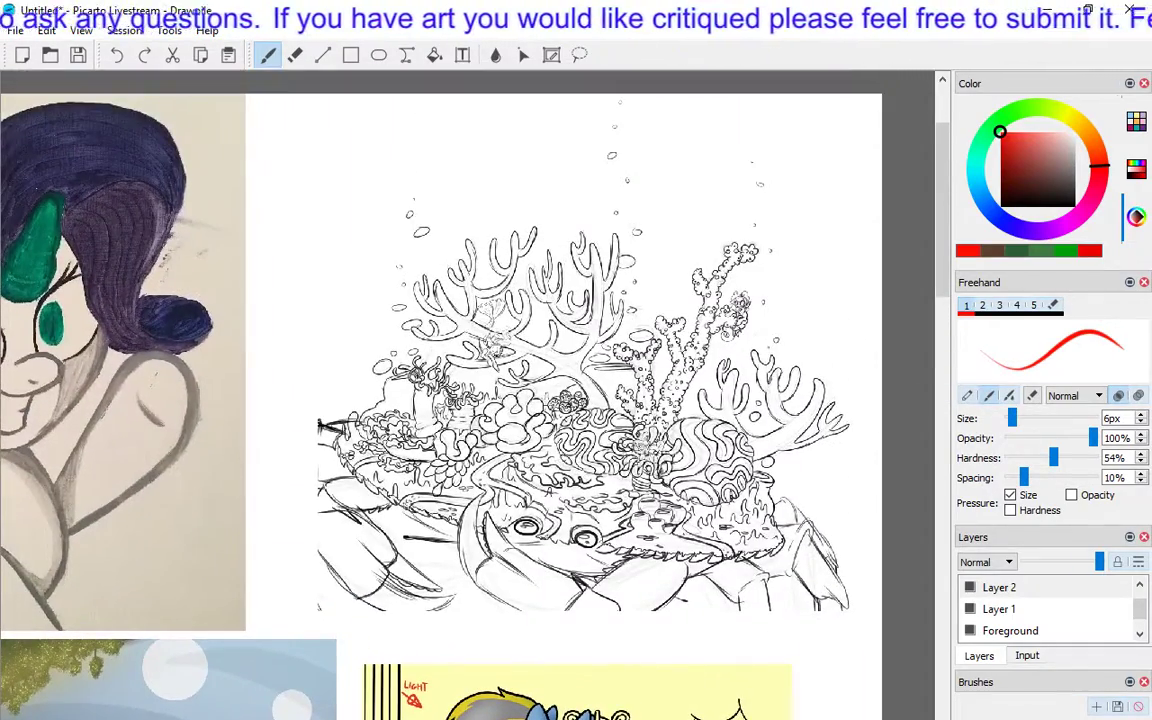
scroll(690, 420, up, 2)
key(alt+space)
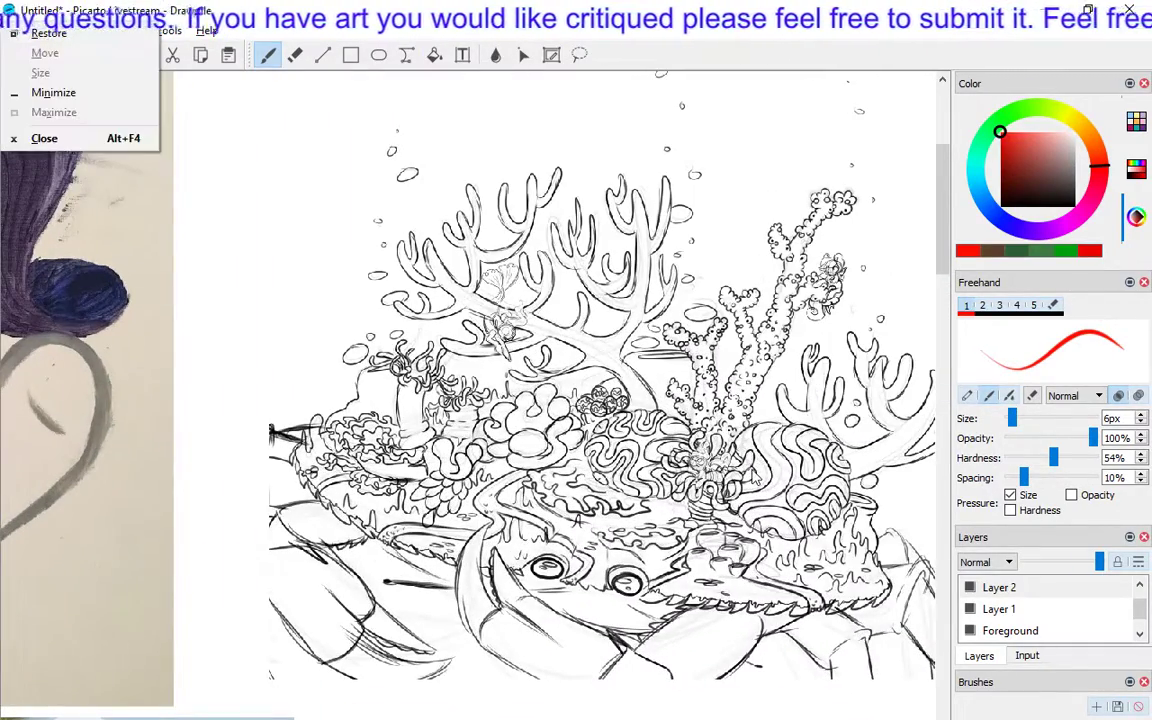
key(Escape)
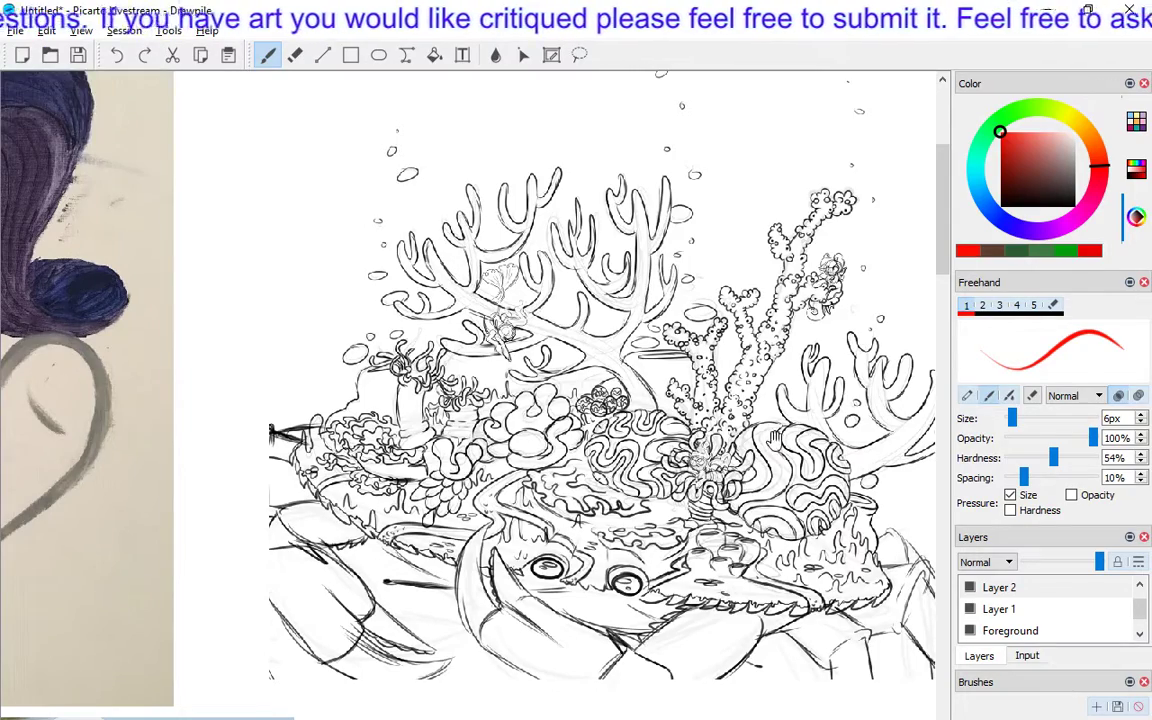
scroll(690, 395, down, 1)
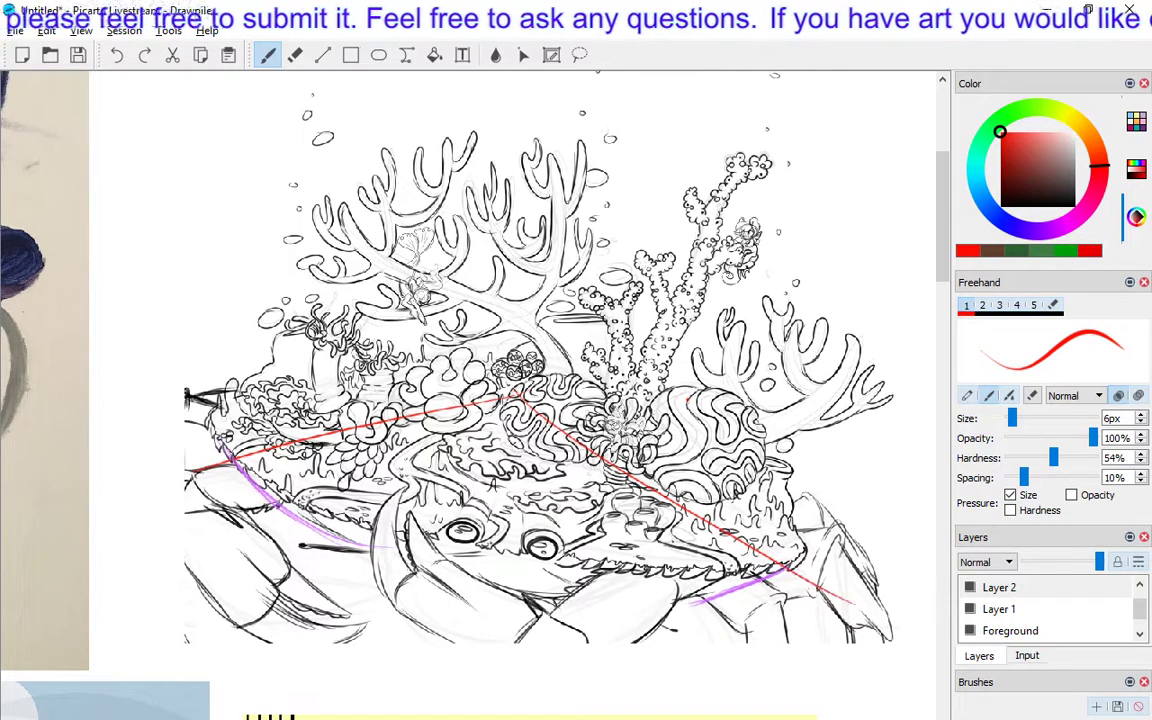
drag(520, 395, 381, 698)
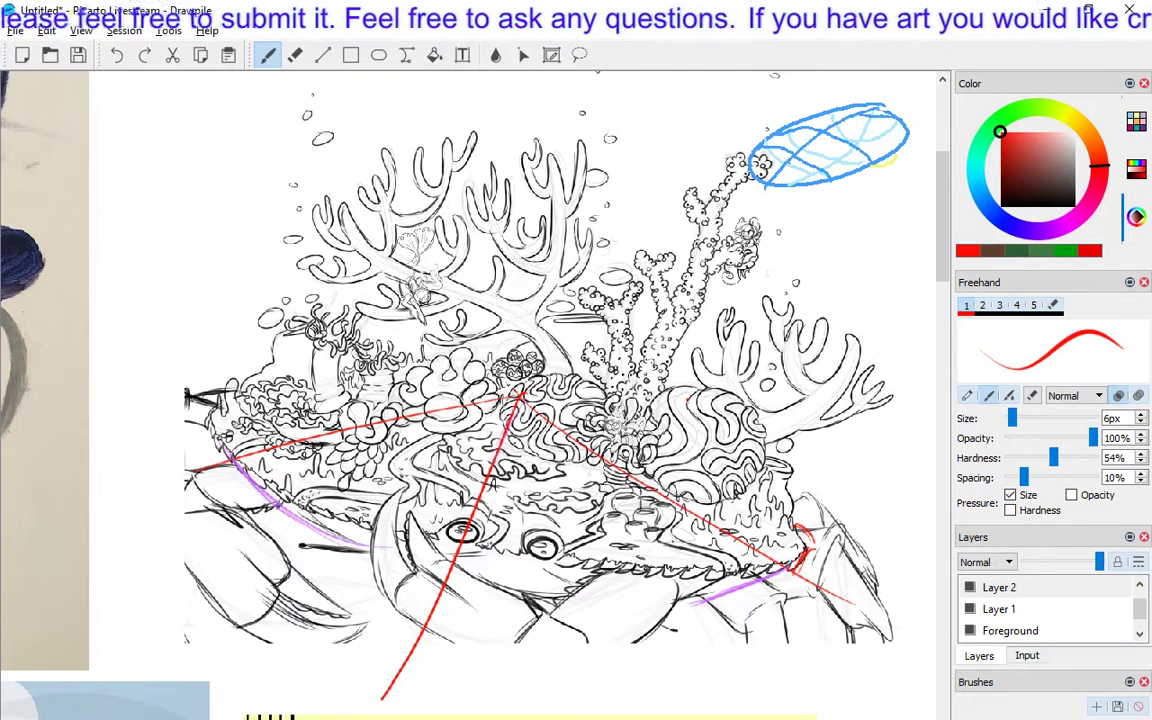
Sketch a red dome-shaped arc across the crab's coral-covered shell and undo the strokes.
mouse_move(215, 420)
mouse_down()
mouse_move(440, 333)
mouse_move(635, 350)
mouse_move(790, 510)
mouse_up()
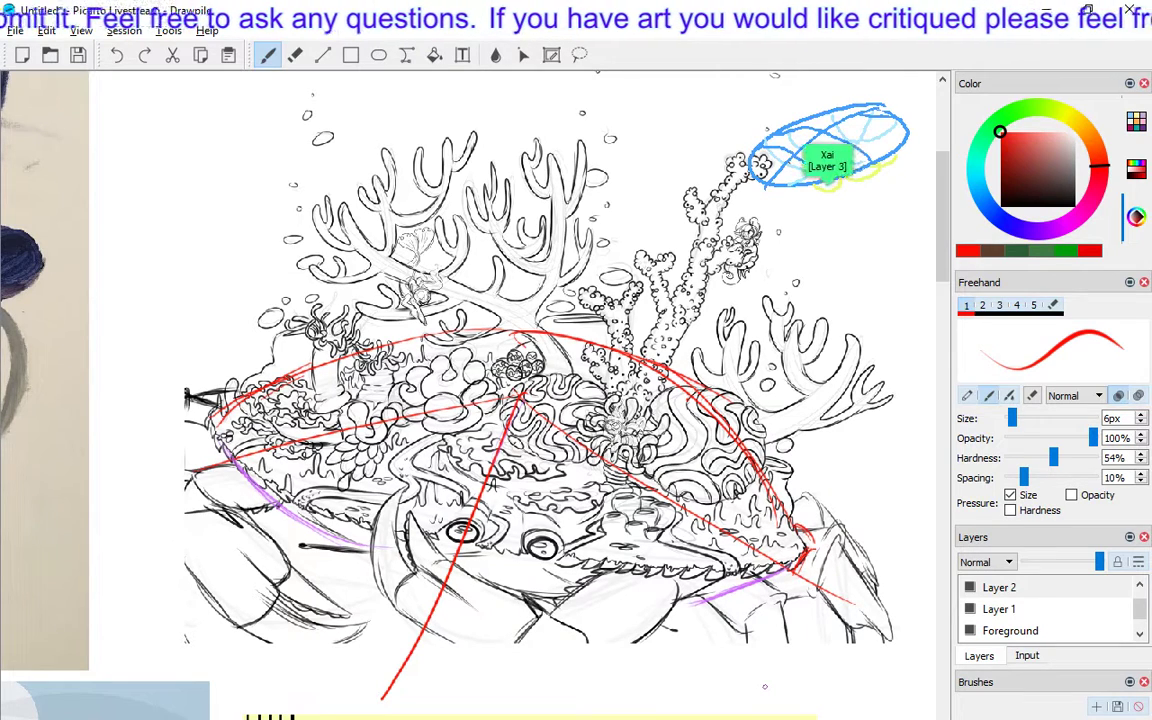
click(117, 58)
click(117, 58)
click(117, 58)
click(117, 58)
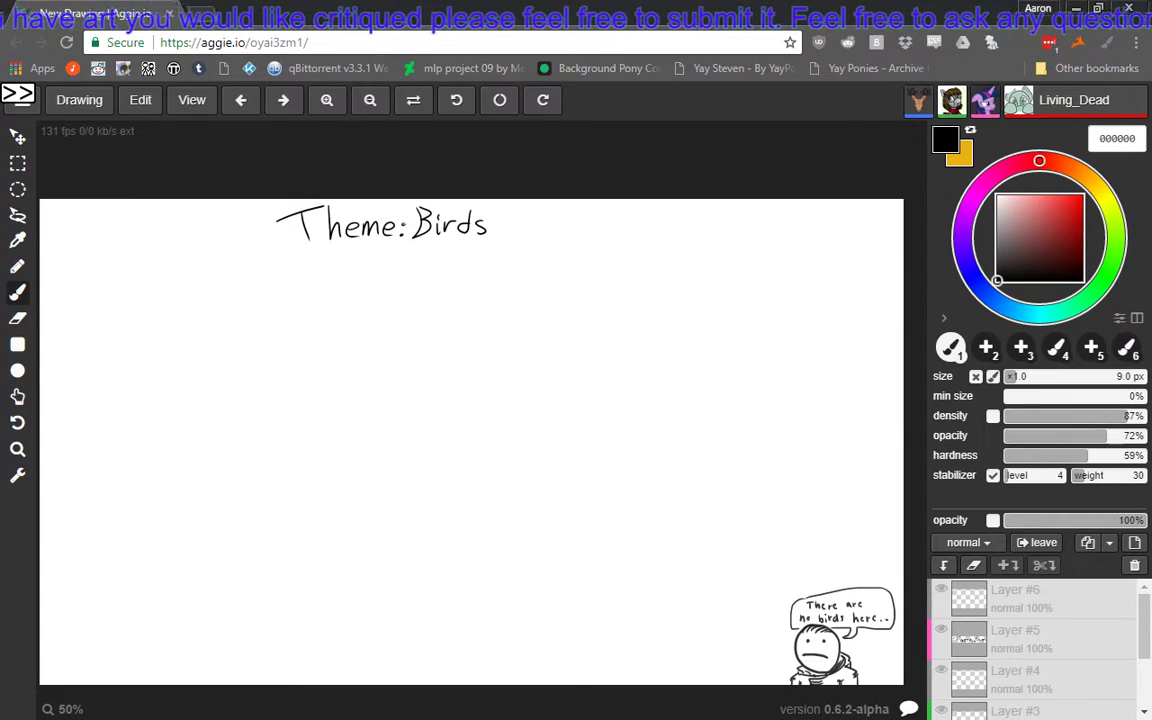
Switch back to Drawpile and bring the purple-maned unicorn painting into view for critique.
key(alt+Tab)
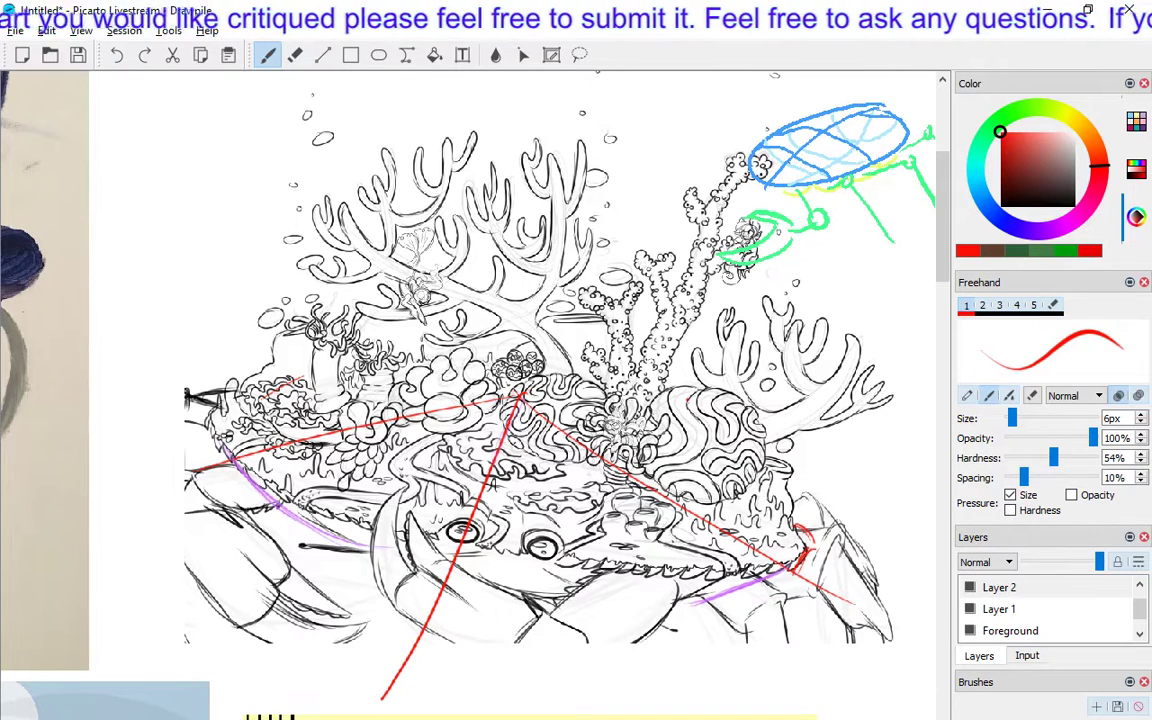
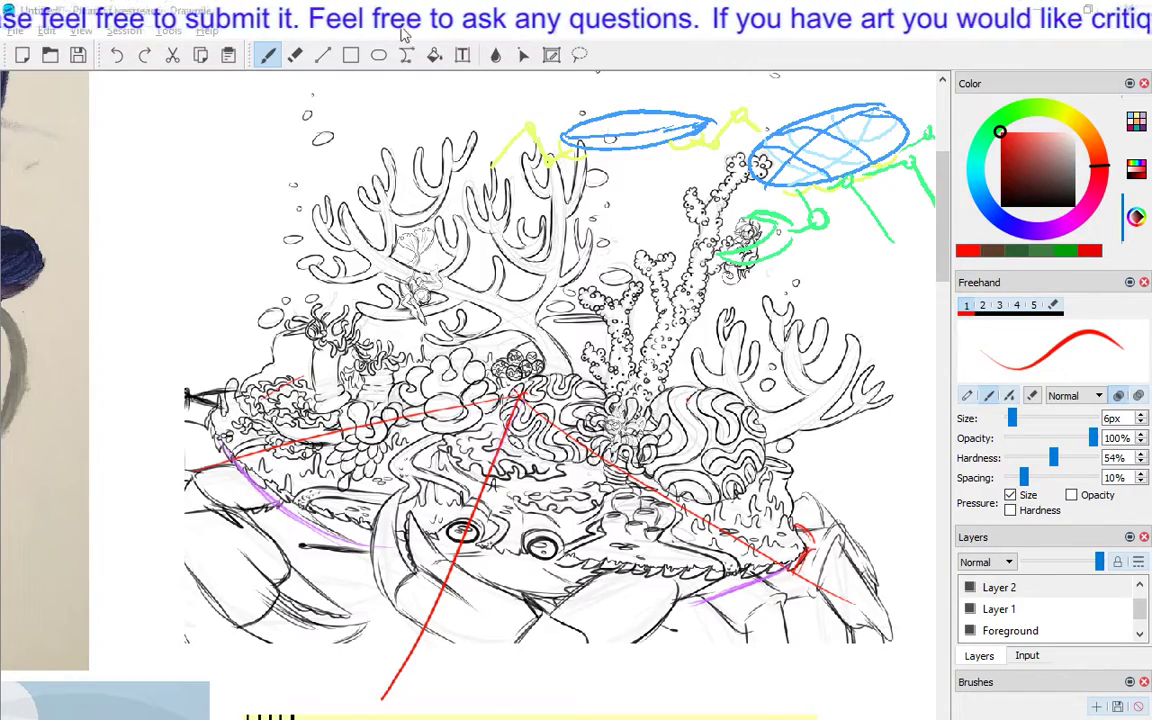
key(super+Down)
click(740, 15)
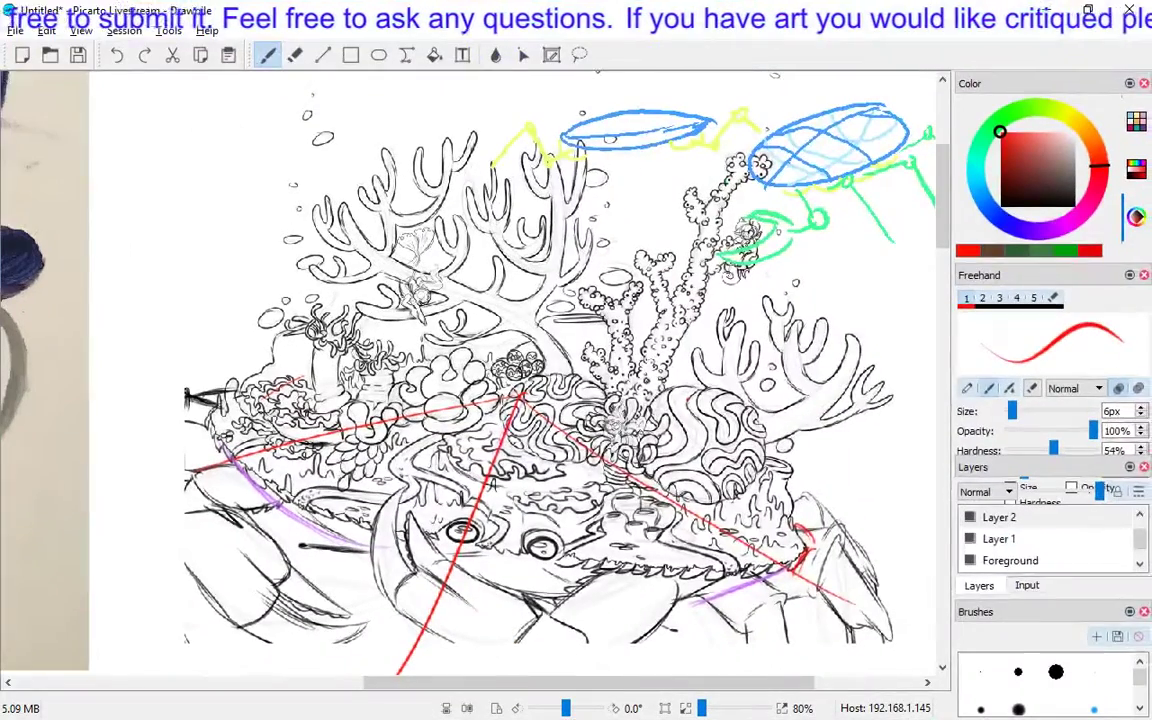
mouse_move(332, 213)
mouse_down()
mouse_move(768, 317)
mouse_move(761, 357)
mouse_up()
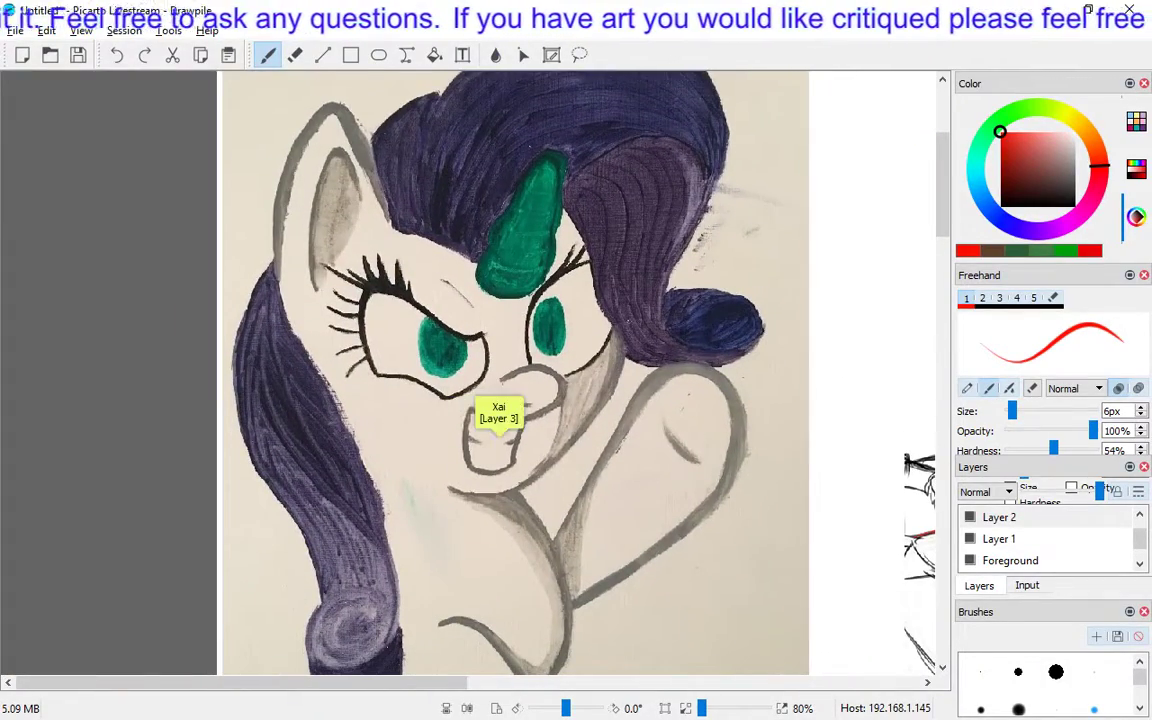
scroll(545, 270, down, 1)
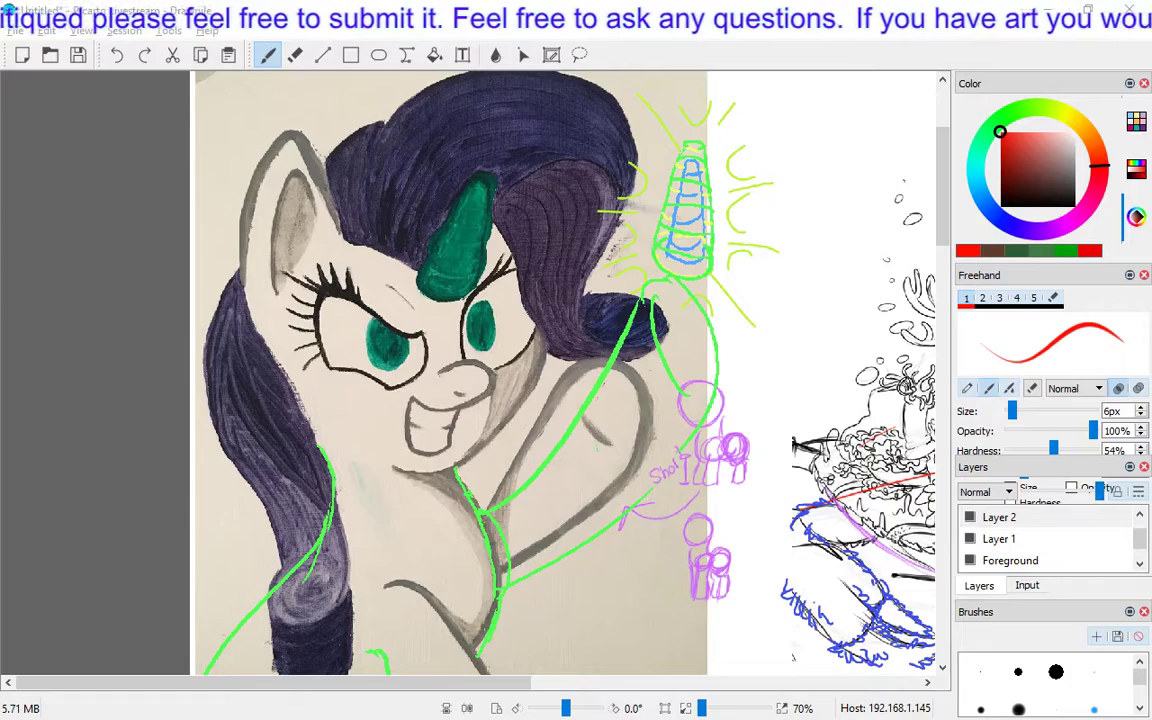
Compare the unicorn painting's raised foreleg with the show screencaps in the browser, and close the last reference image.
key(alt+Tab)
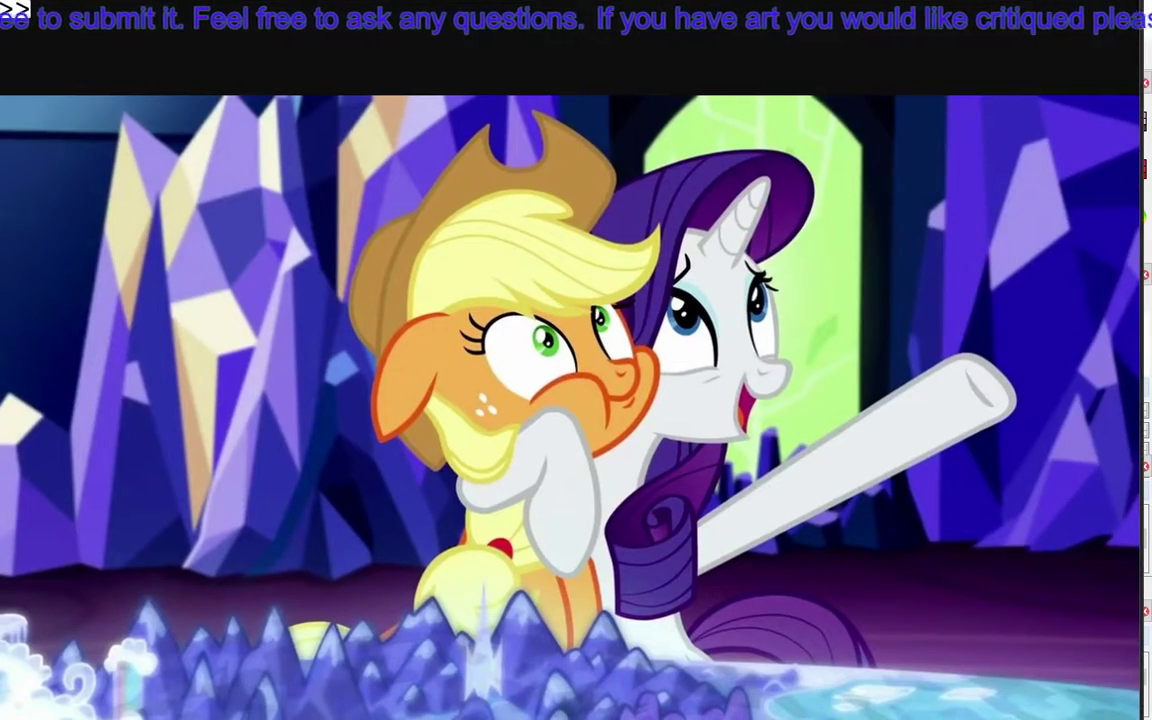
key(alt+Tab)
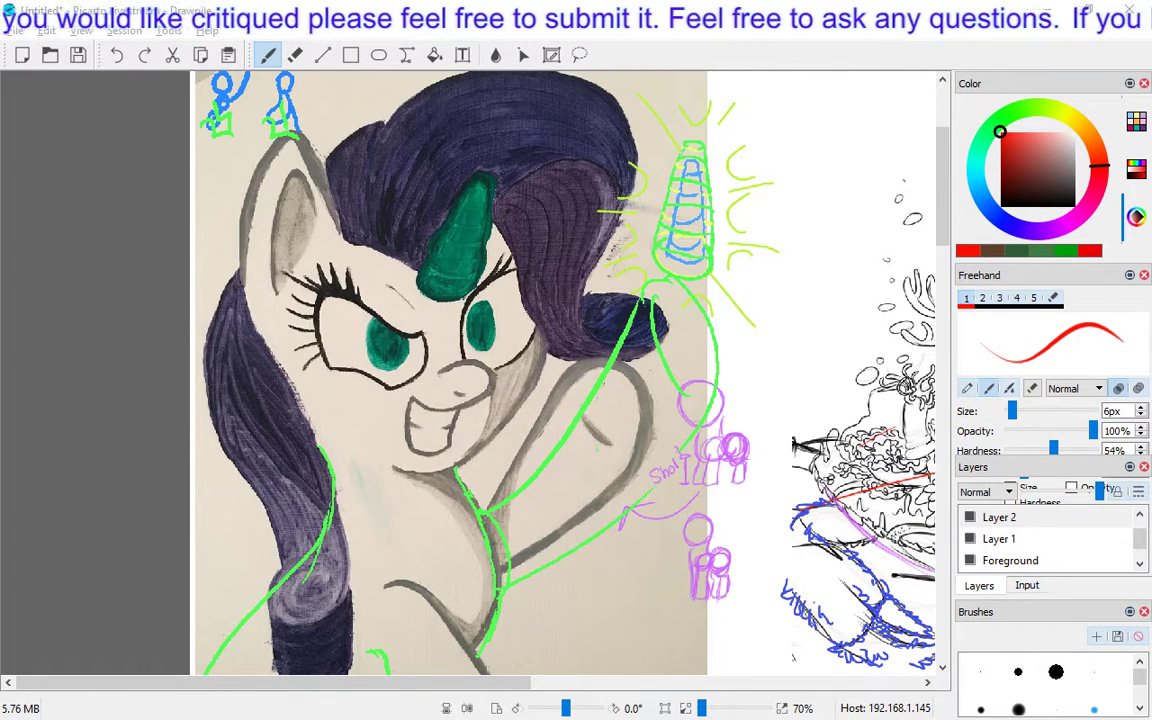
key(alt+Tab)
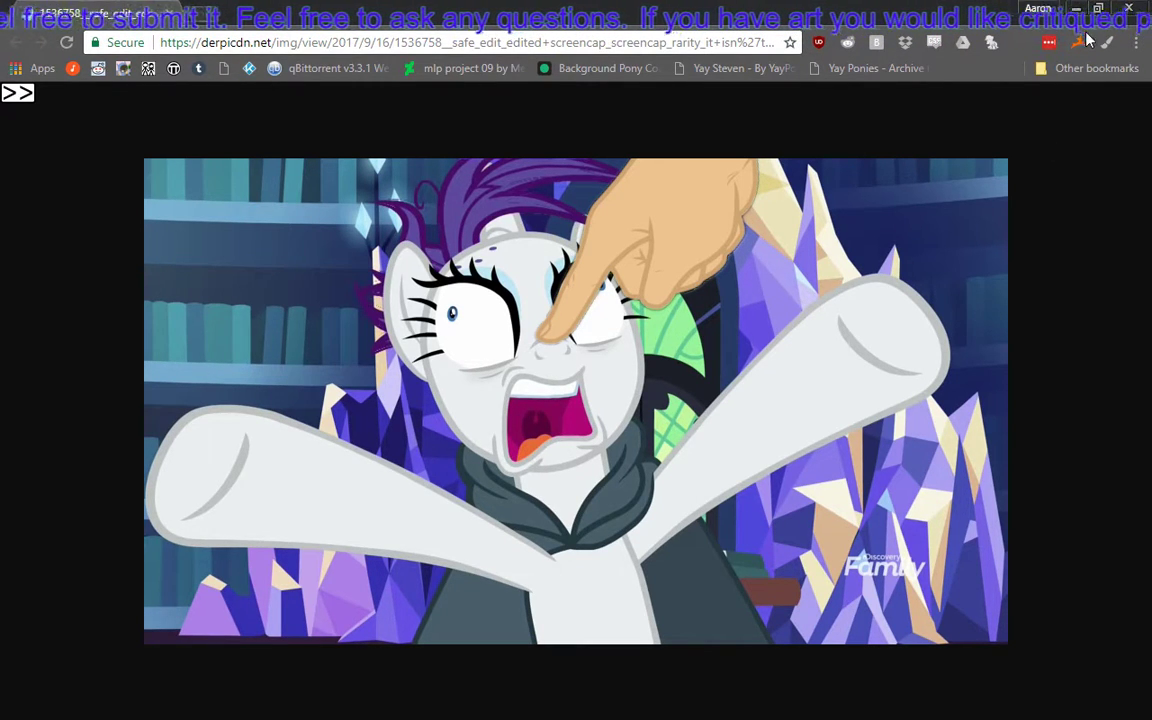
click(1124, 14)
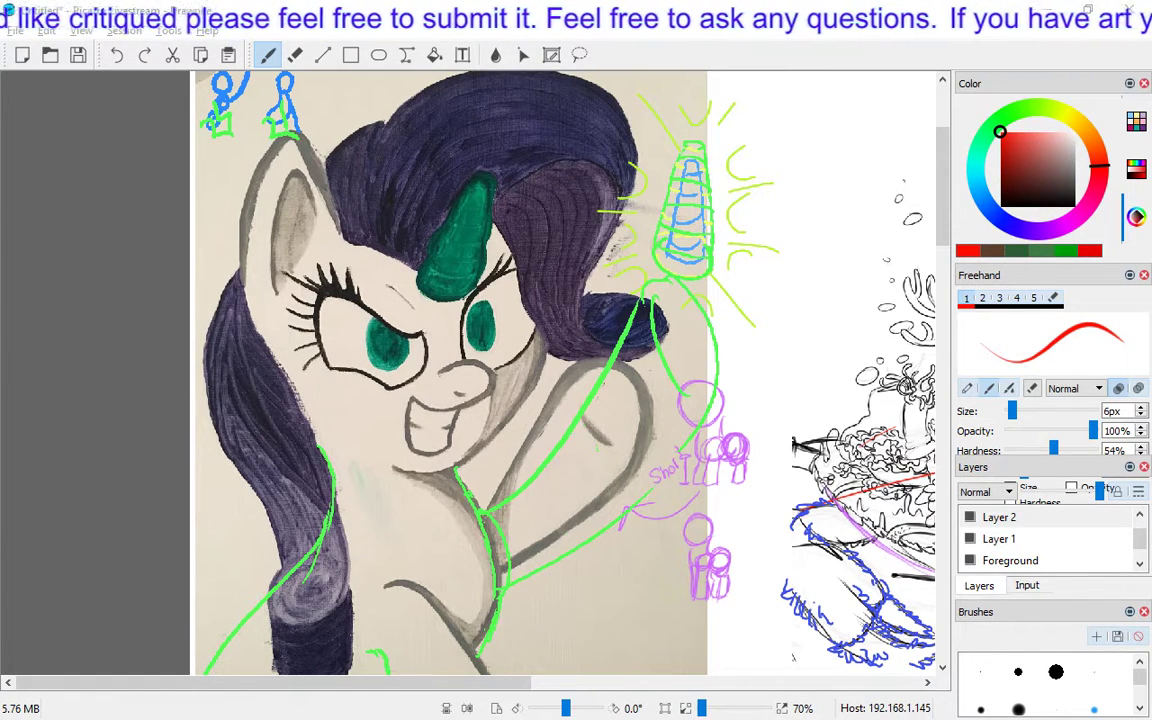
Mark the shading areas on the blue pegasus's flank, chest, belly and hind leg with short red strokes.
mouse_move(235, 682)
mouse_down()
mouse_move(584, 699)
mouse_move(512, 690)
mouse_up()
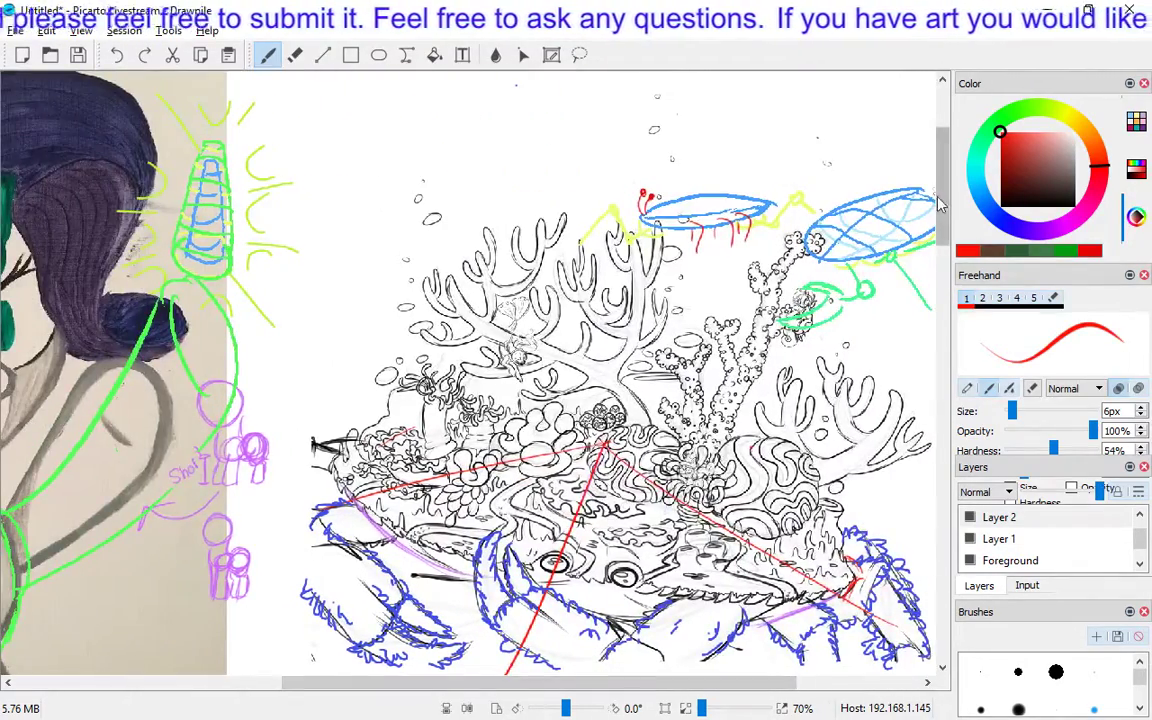
drag(941, 202, 940, 312)
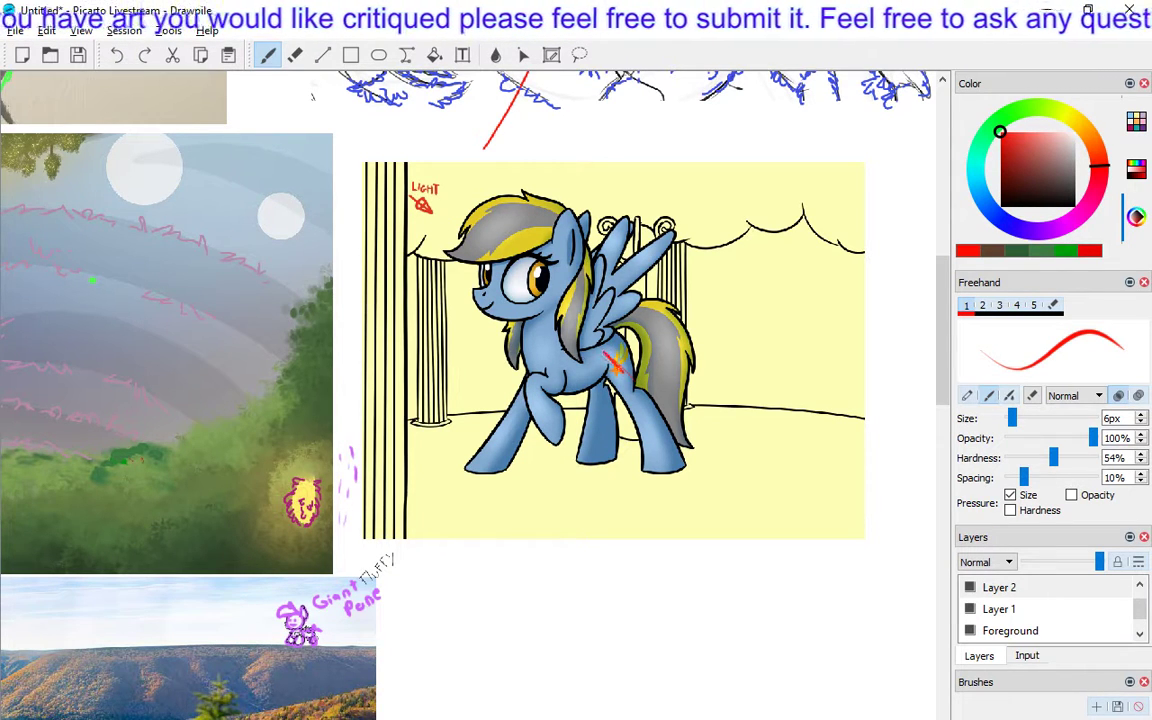
drag(603, 351, 622, 372)
drag(541, 343, 578, 373)
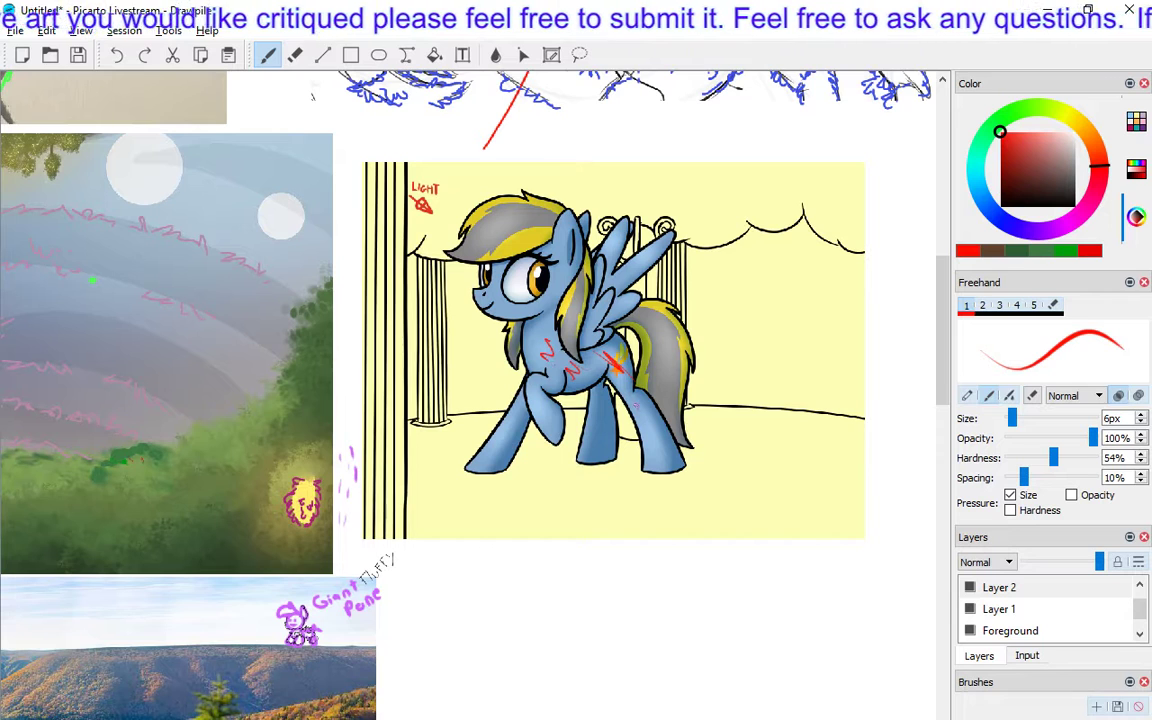
drag(634, 402, 641, 418)
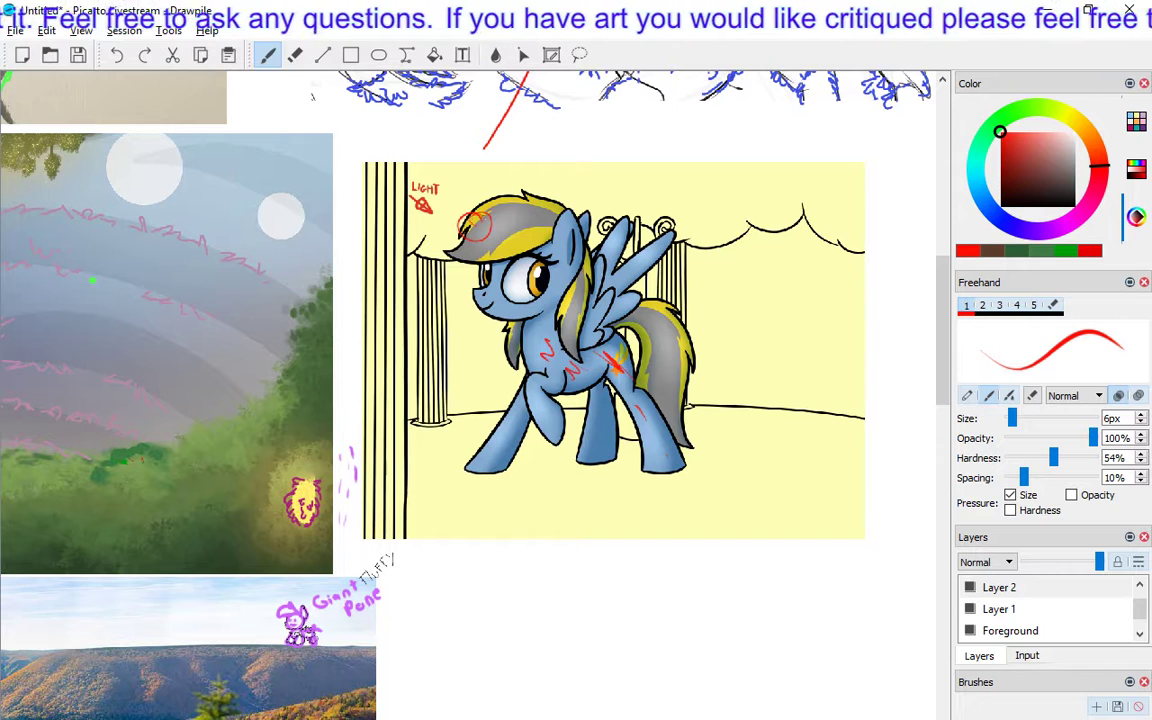
Mark the light's direction across the blue pegasus's front mane in red and trace a red line down its hind leg.
drag(462, 222, 503, 236)
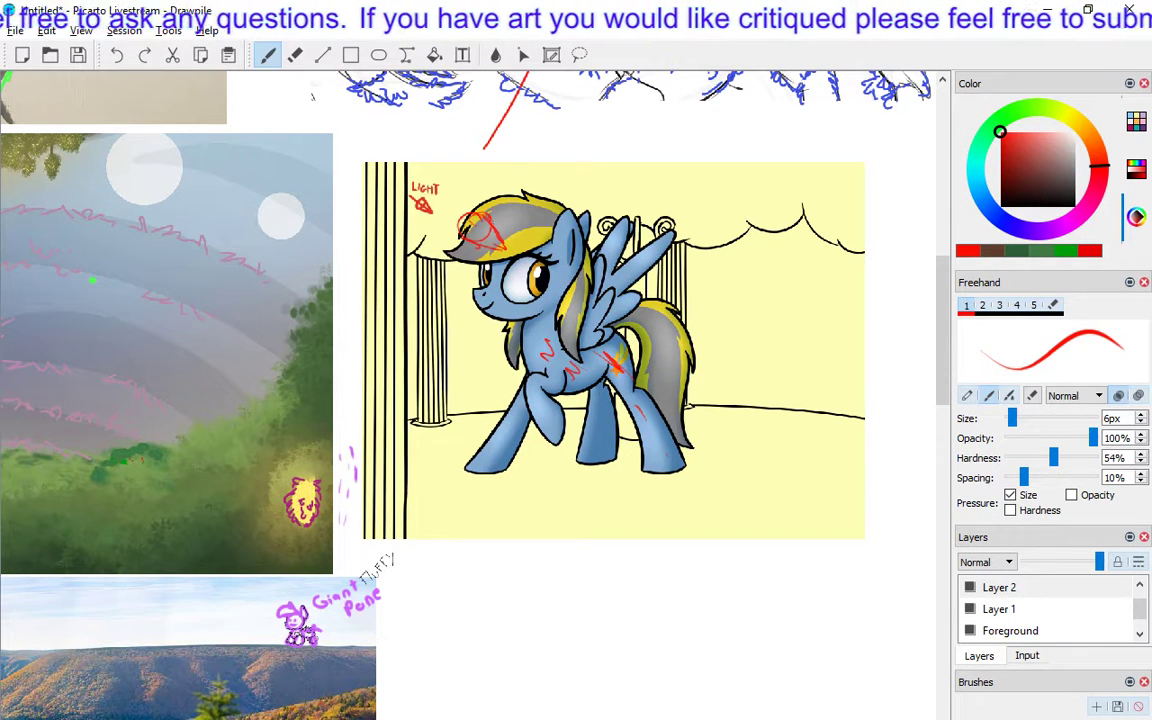
drag(490, 240, 447, 208)
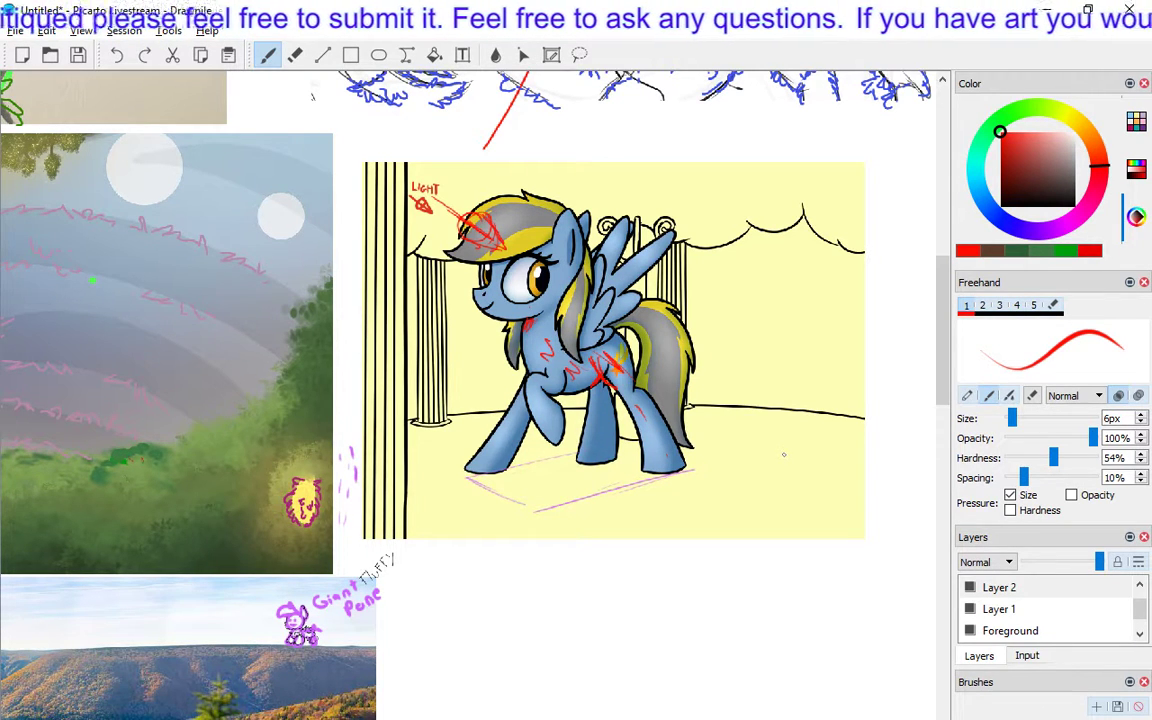
drag(632, 398, 650, 468)
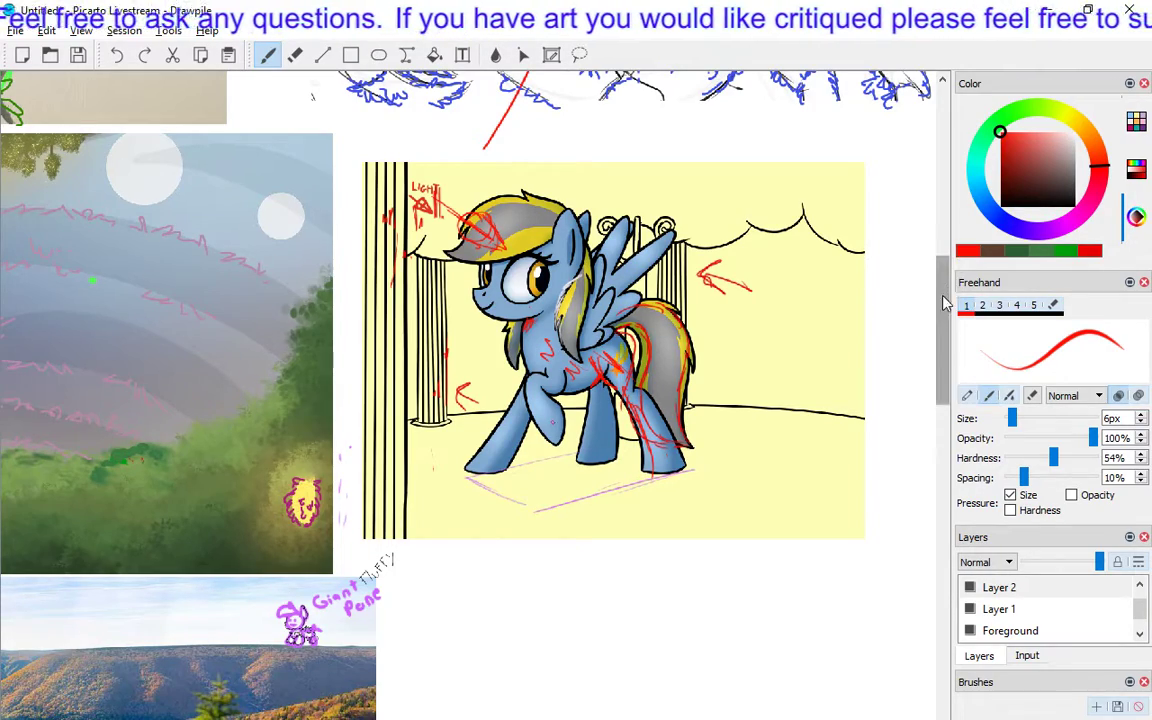
Bring the whole three-pony pajama picture into view for critique.
drag(944, 298, 924, 496)
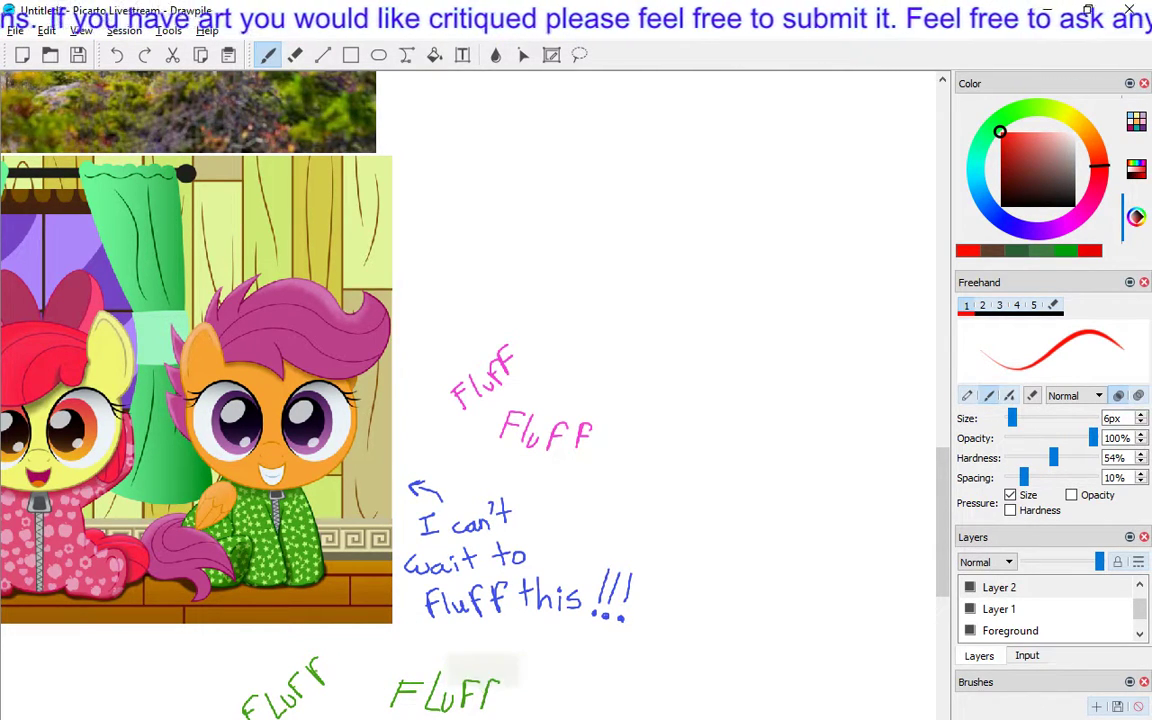
mouse_move(296, 541)
mouse_down()
mouse_move(706, 581)
mouse_move(666, 536)
mouse_up()
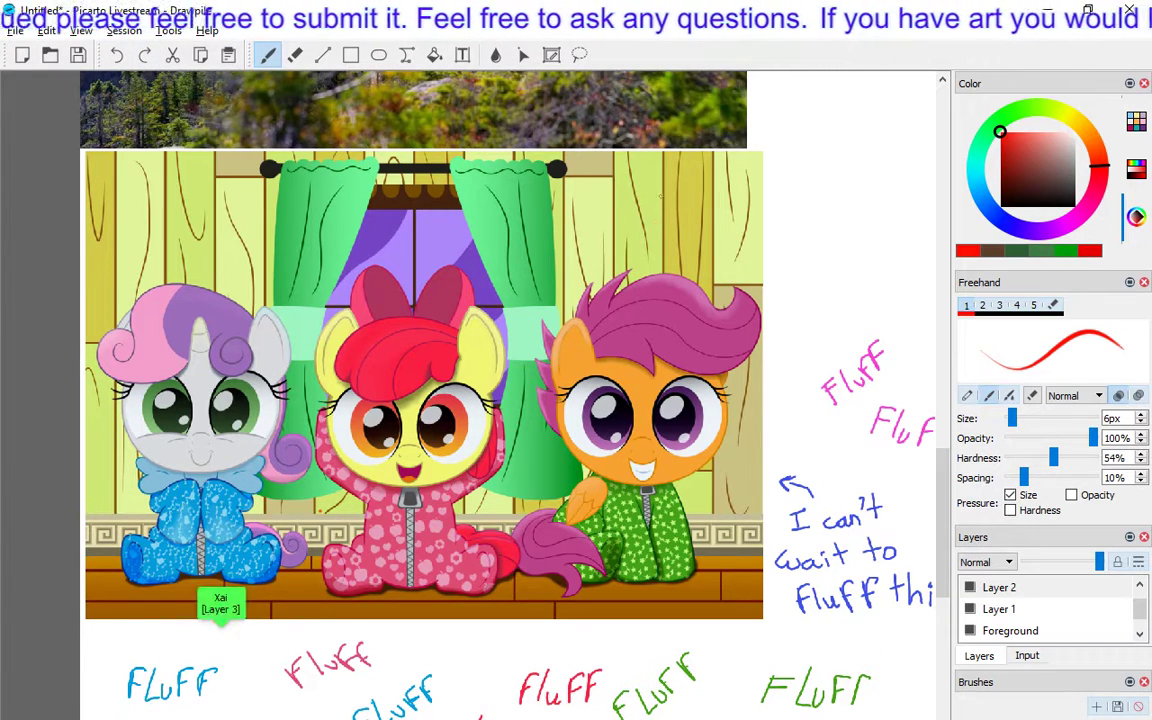
click(116, 55)
click(144, 55)
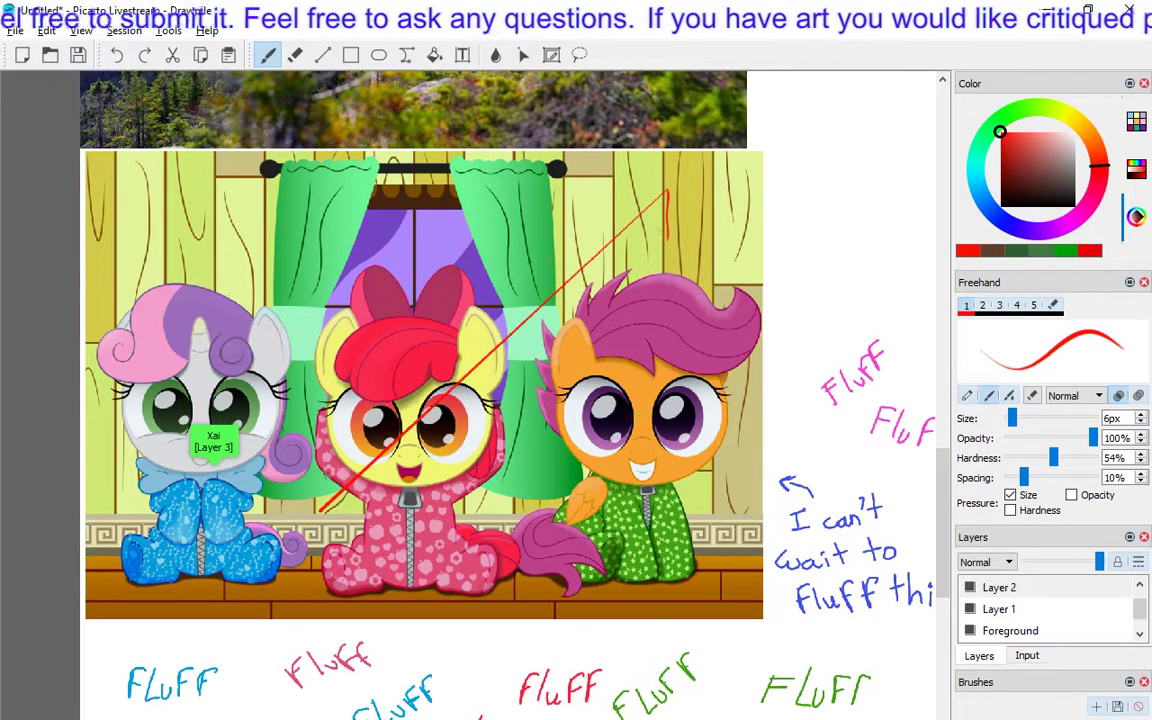
click(116, 55)
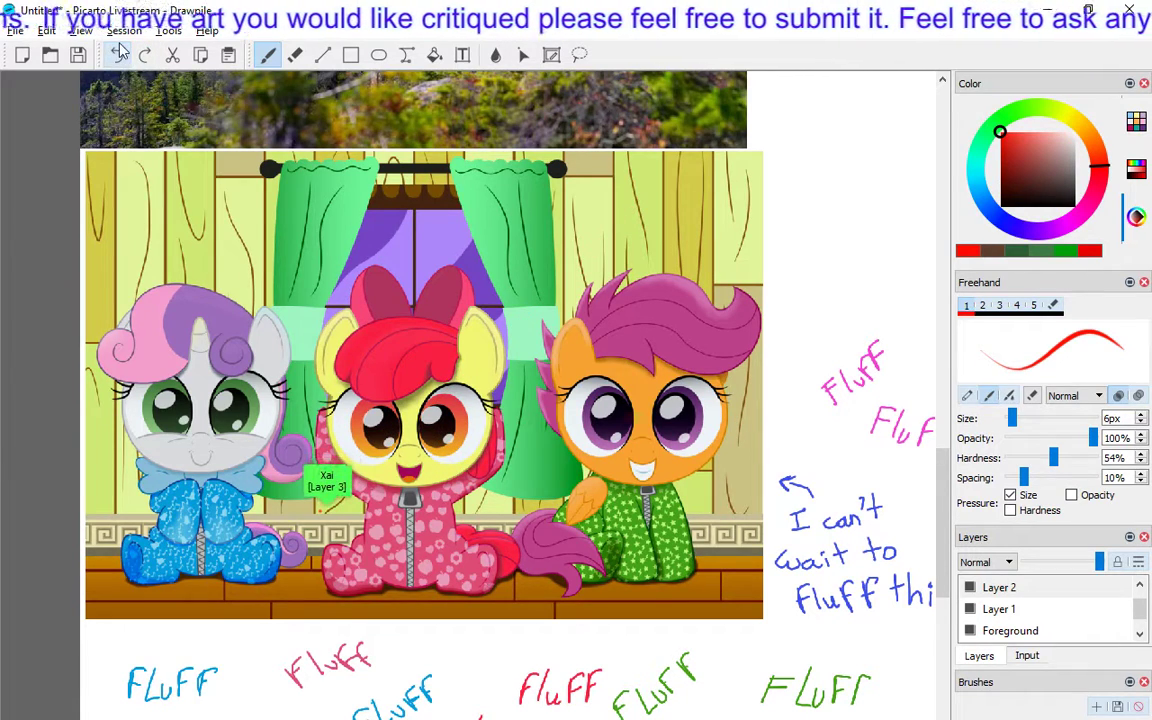
key(e)
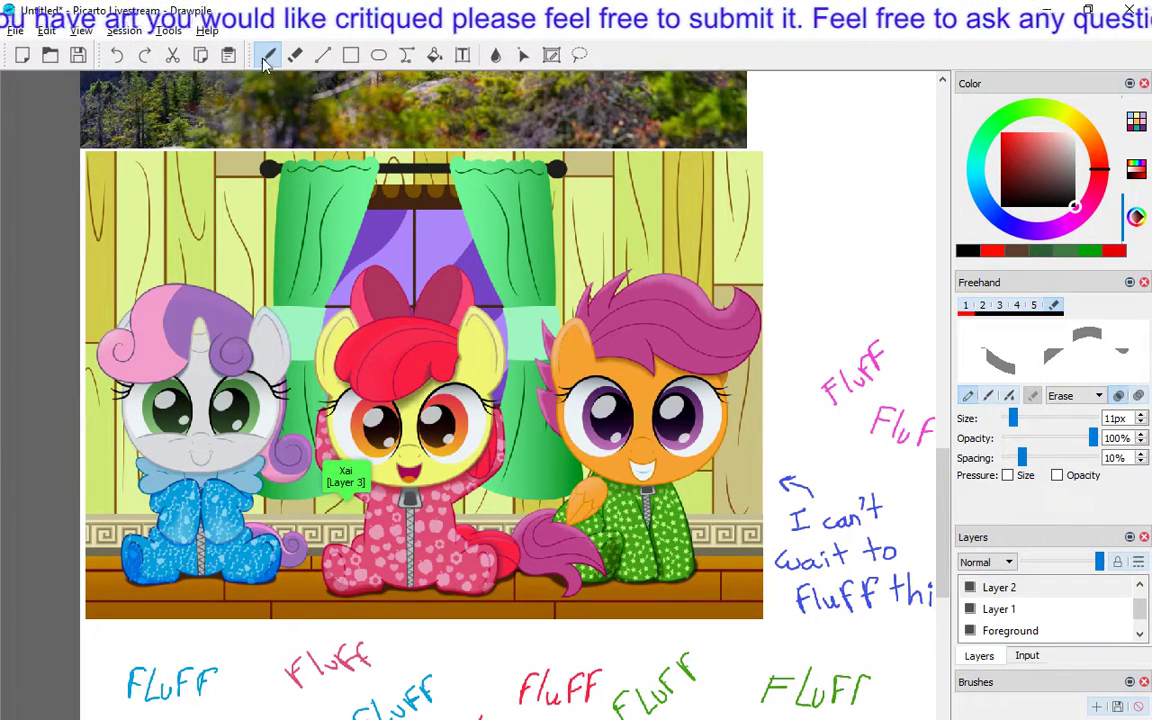
key(s)
key(b)
drag(636, 210, 680, 240)
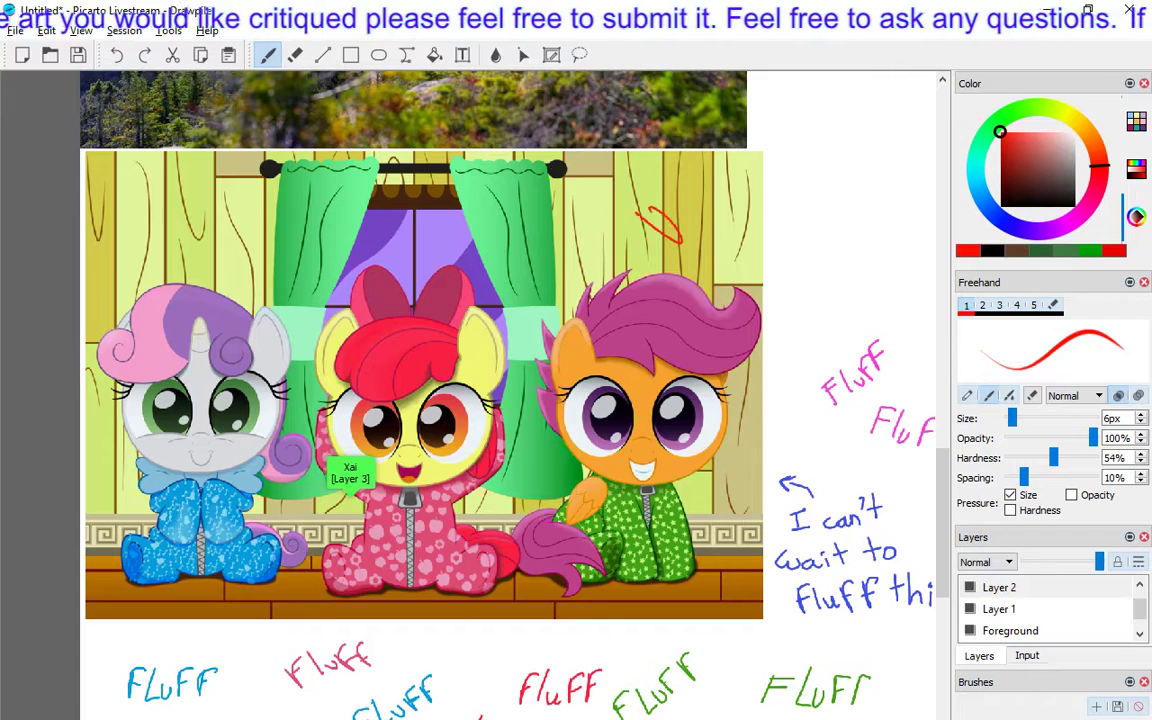
click(117, 56)
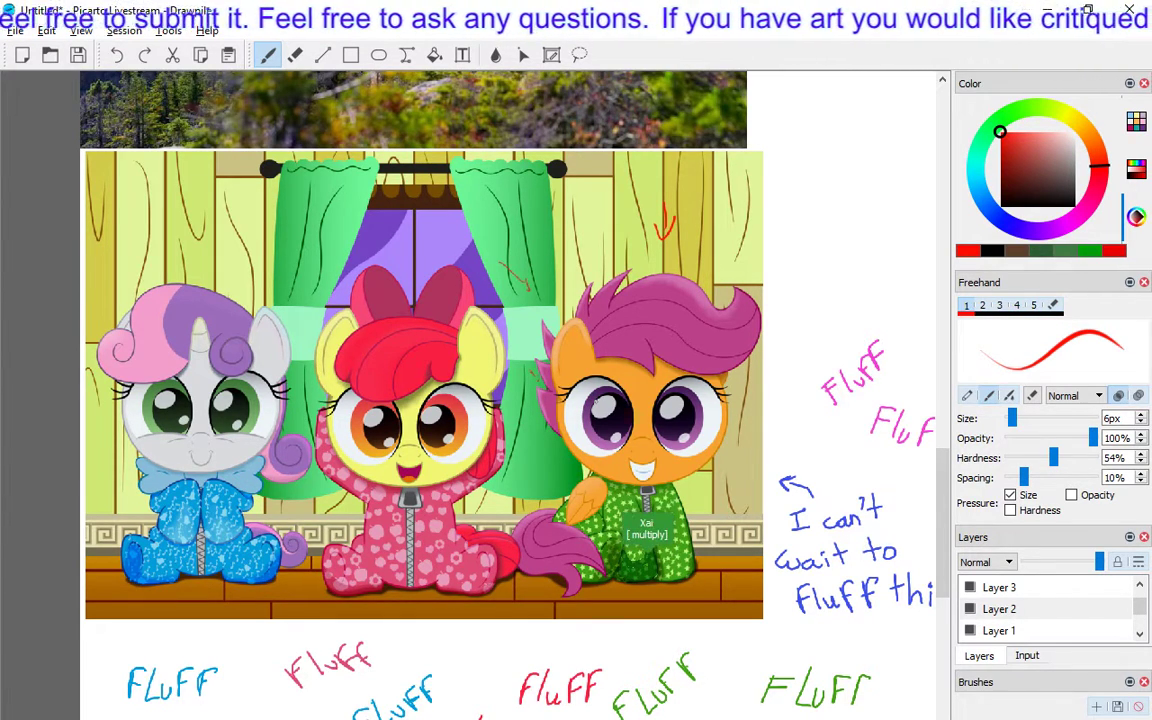
Mark the light directions in red with arrows and cones around the window above the middle pony.
key(e)
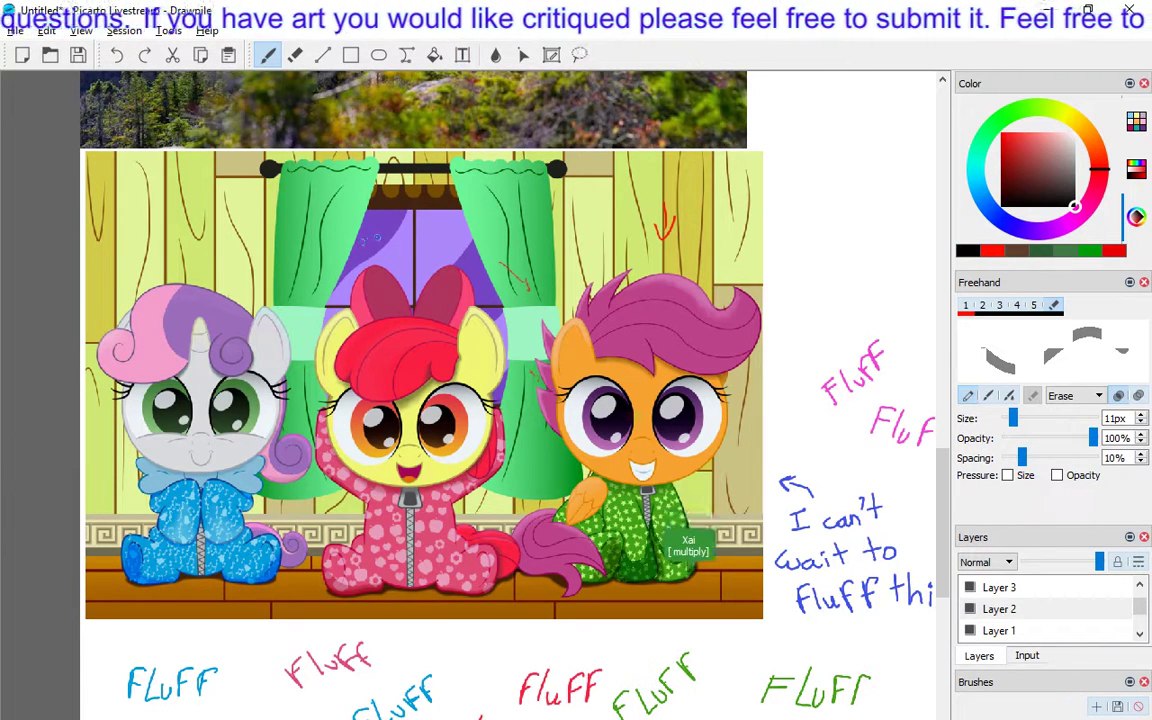
key(s)
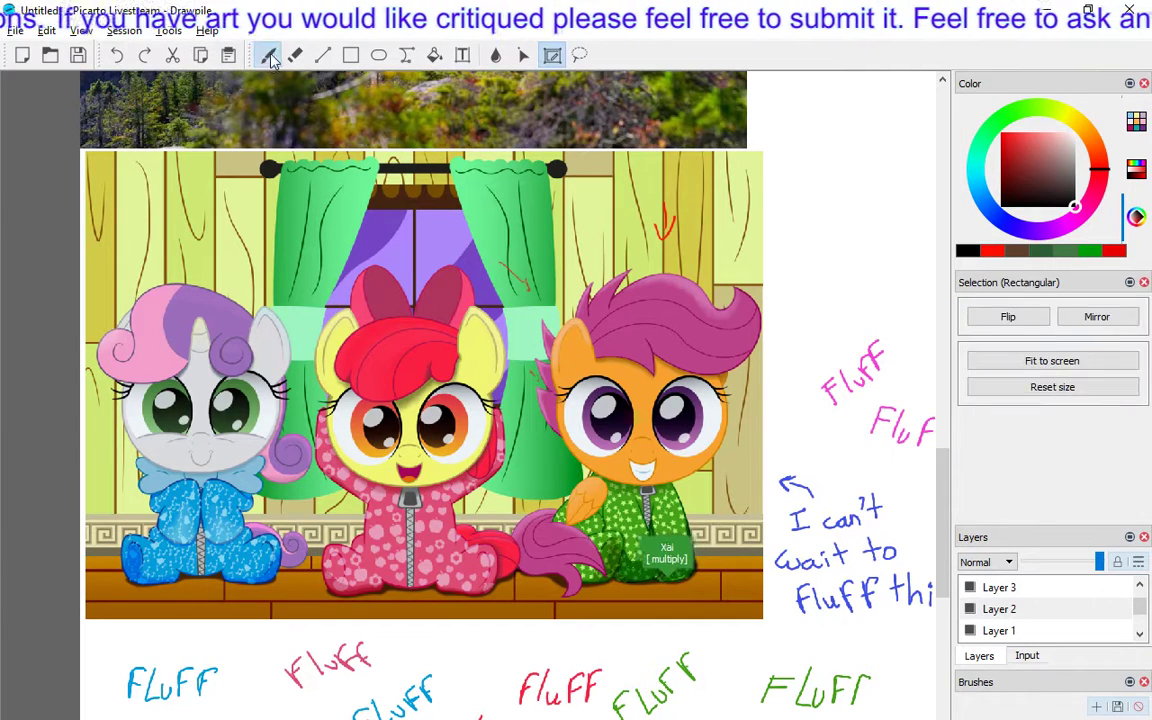
key(b)
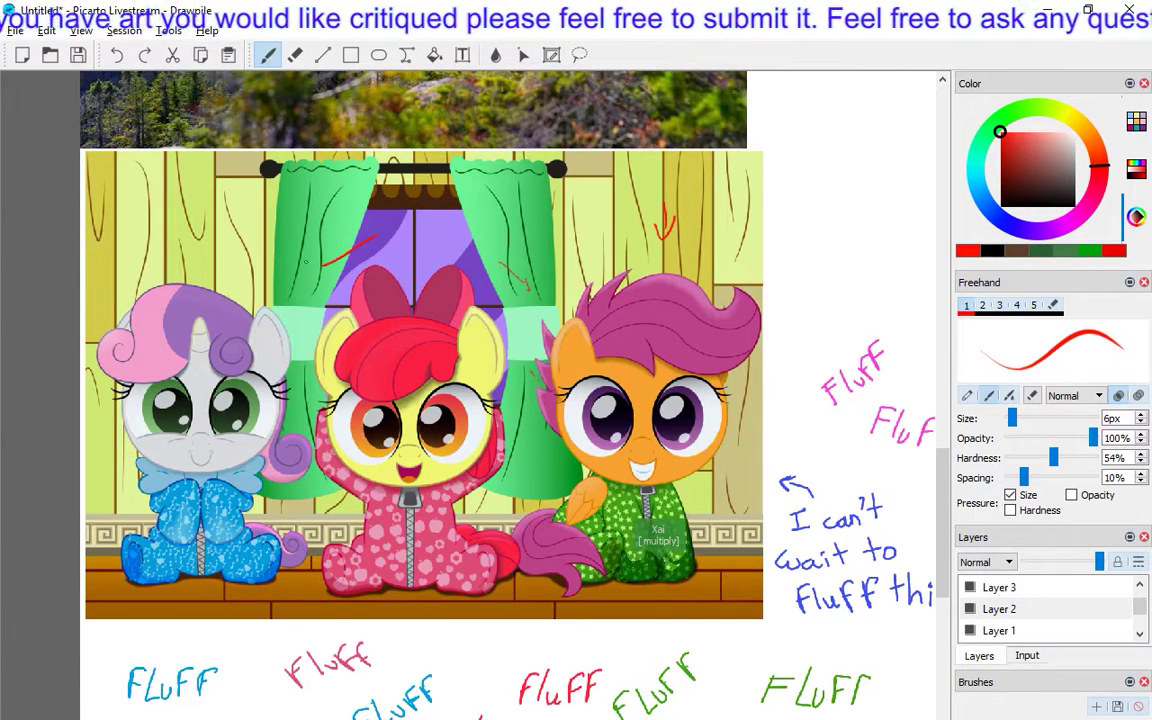
mouse_move(283, 222)
mouse_down()
mouse_move(287, 249)
mouse_move(305, 262)
mouse_move(268, 228)
mouse_up()
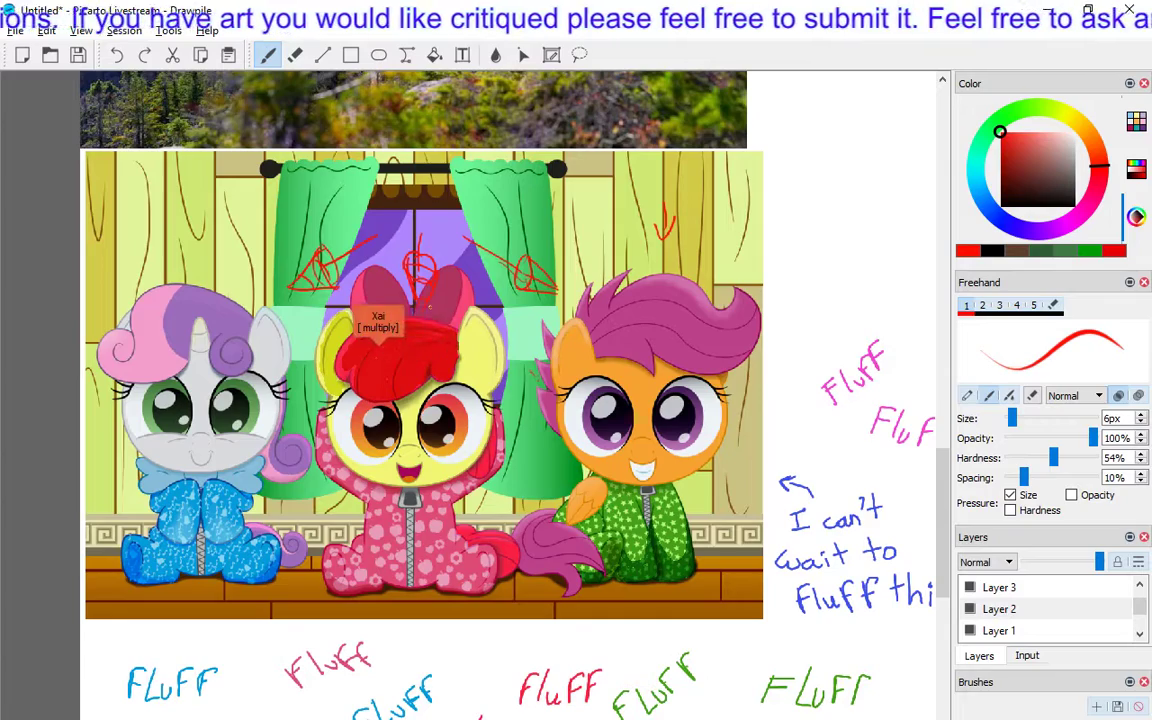
scroll(420, 390, up, 5)
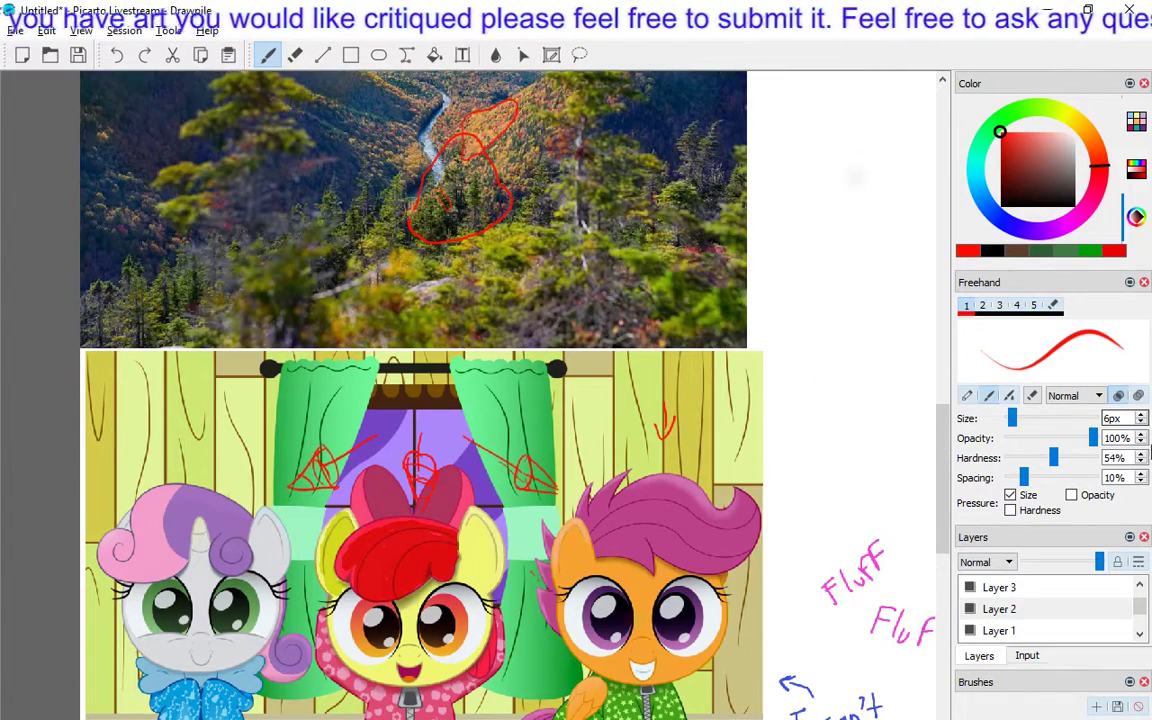
scroll(420, 390, down, 3)
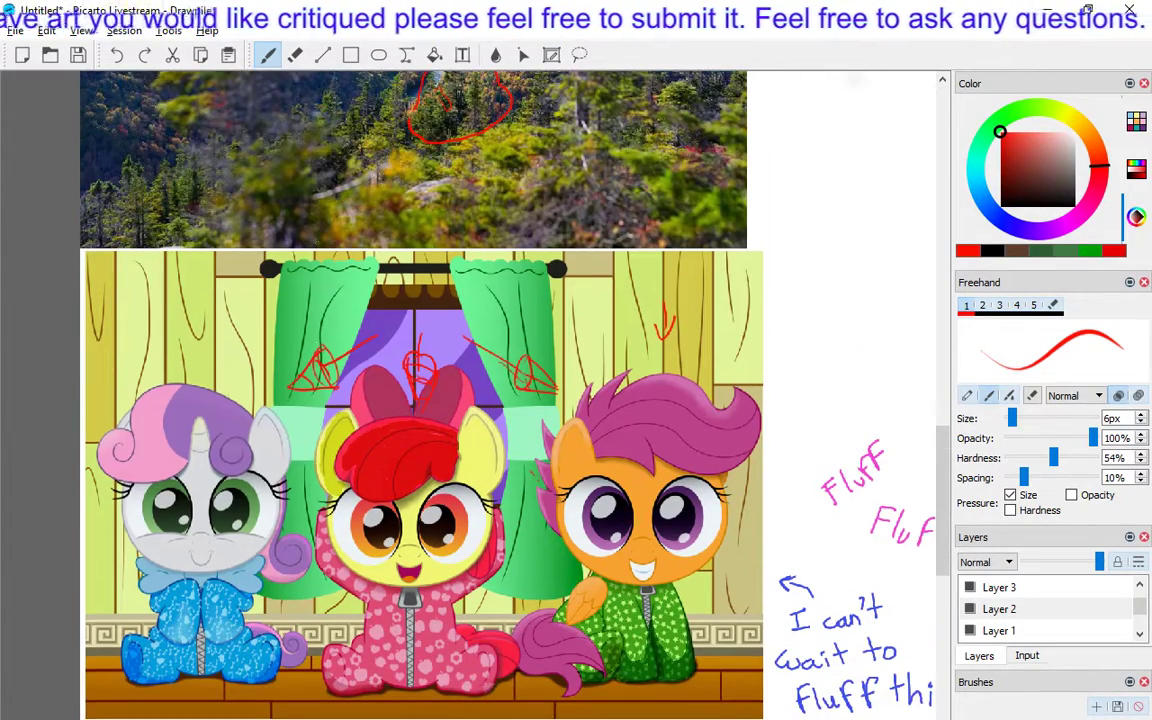
scroll(420, 390, down, 3)
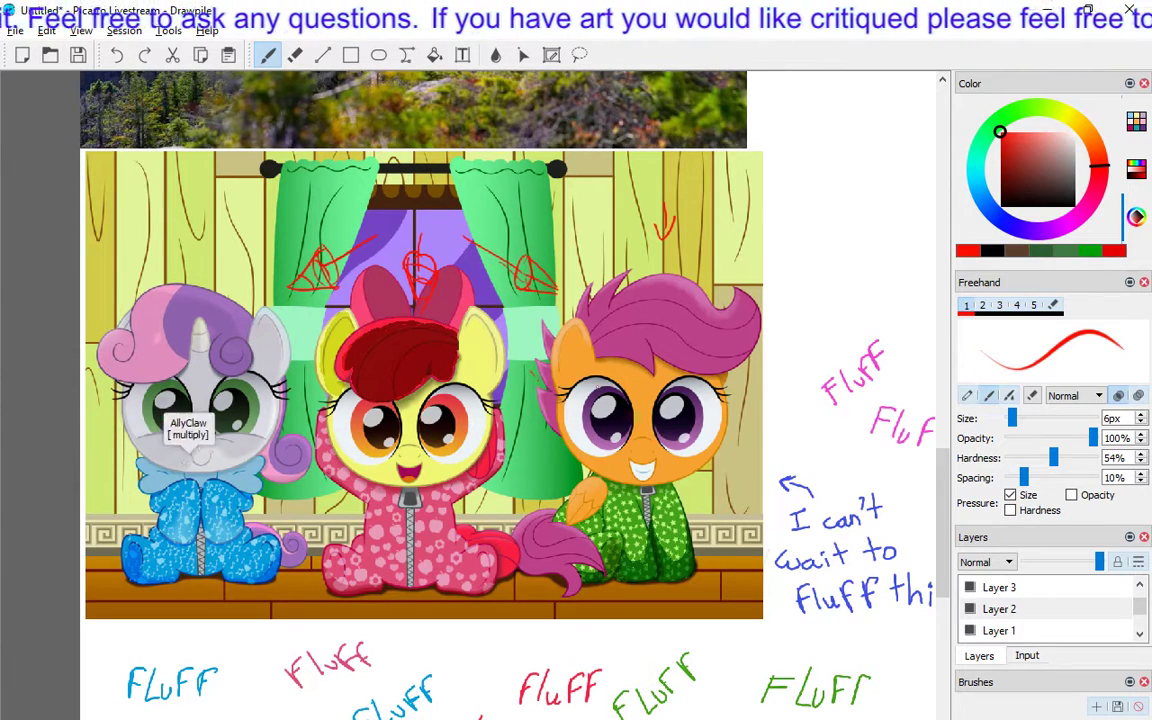
key(e)
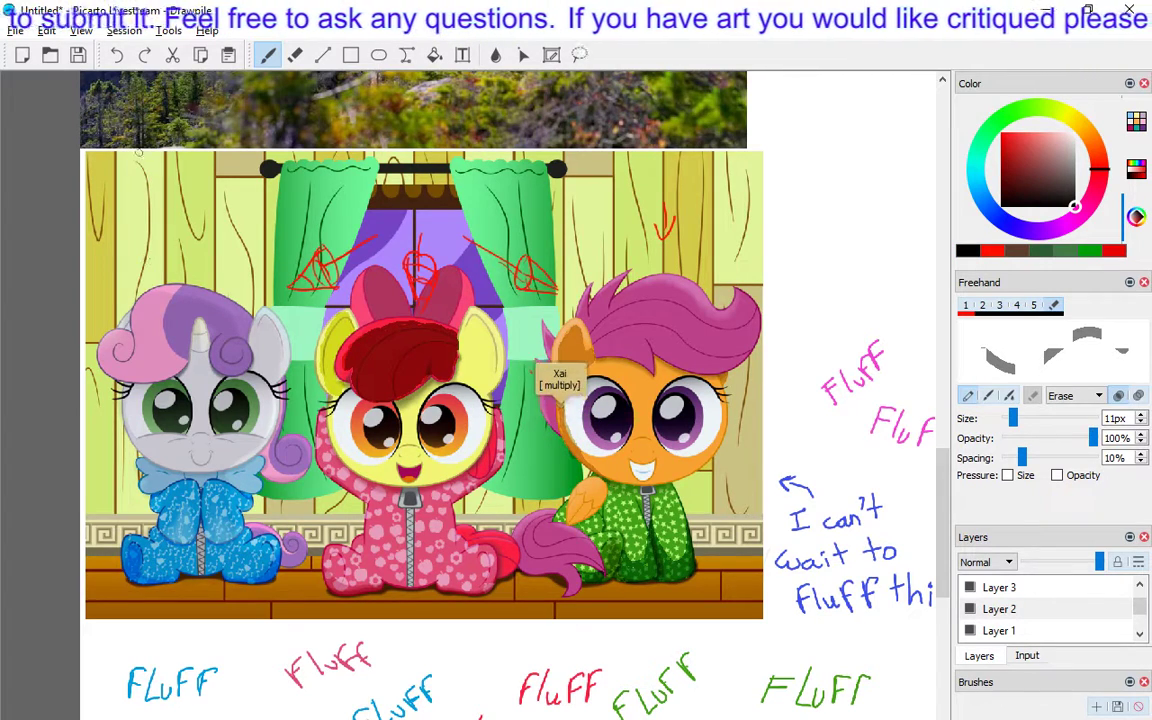
click(228, 55)
click(268, 55)
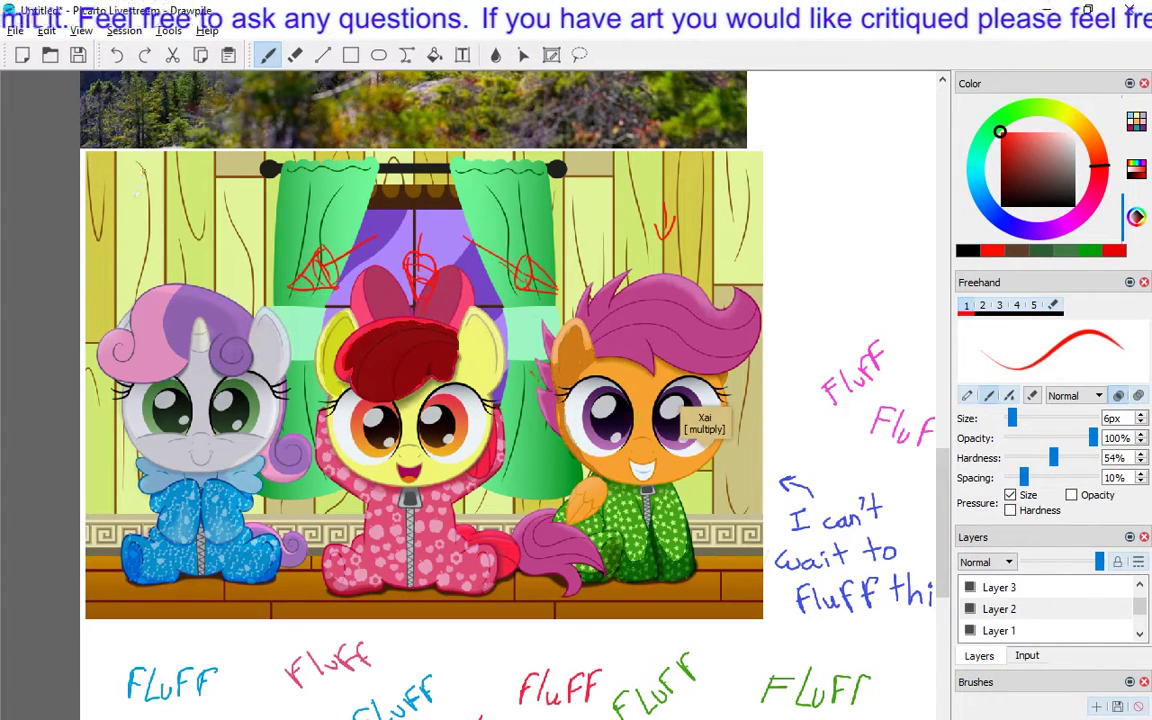
drag(146, 172, 150, 258)
click(116, 55)
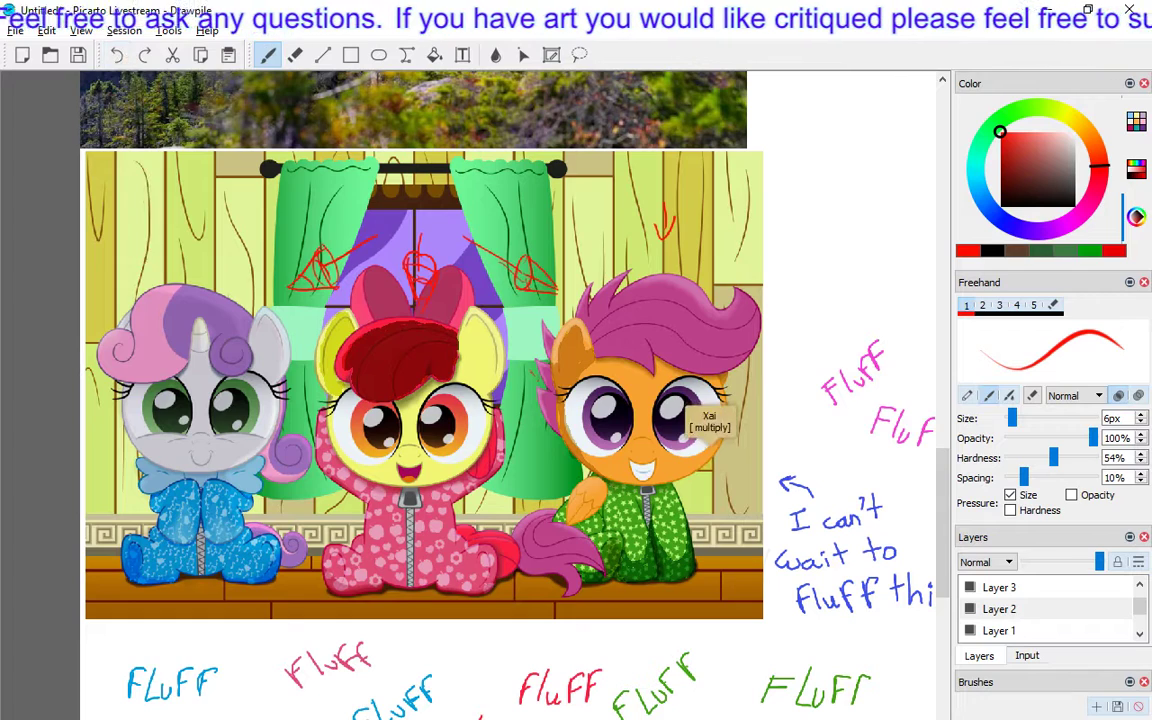
click(116, 55)
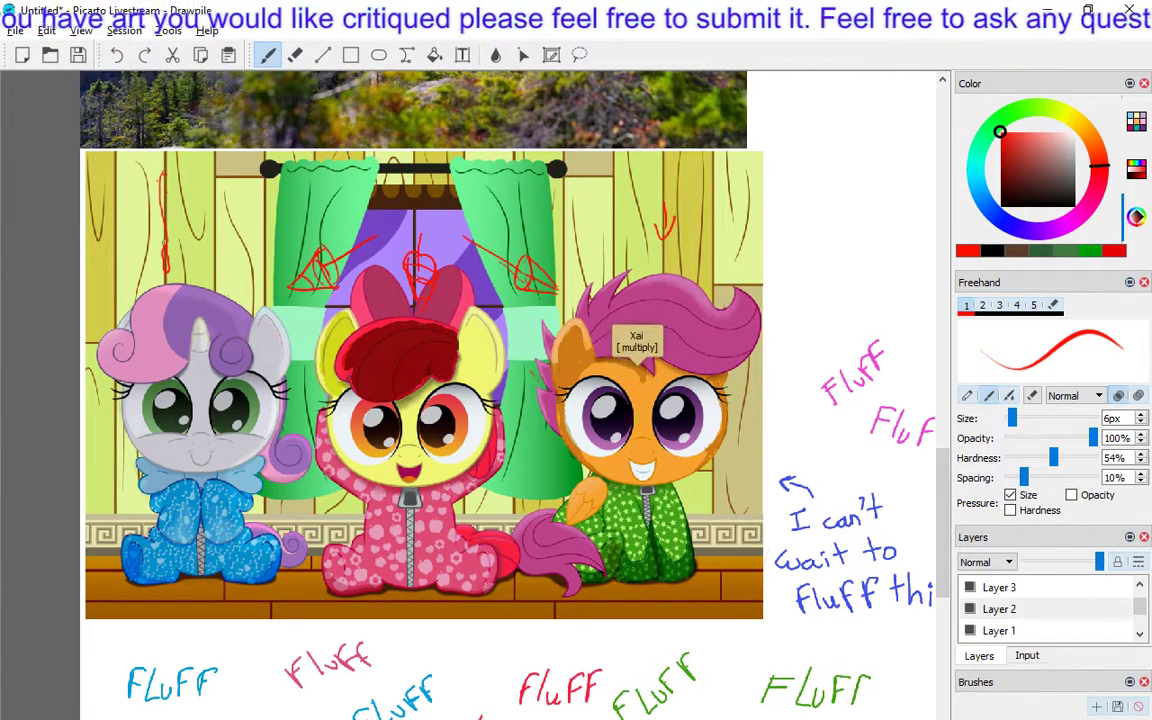
click(116, 56)
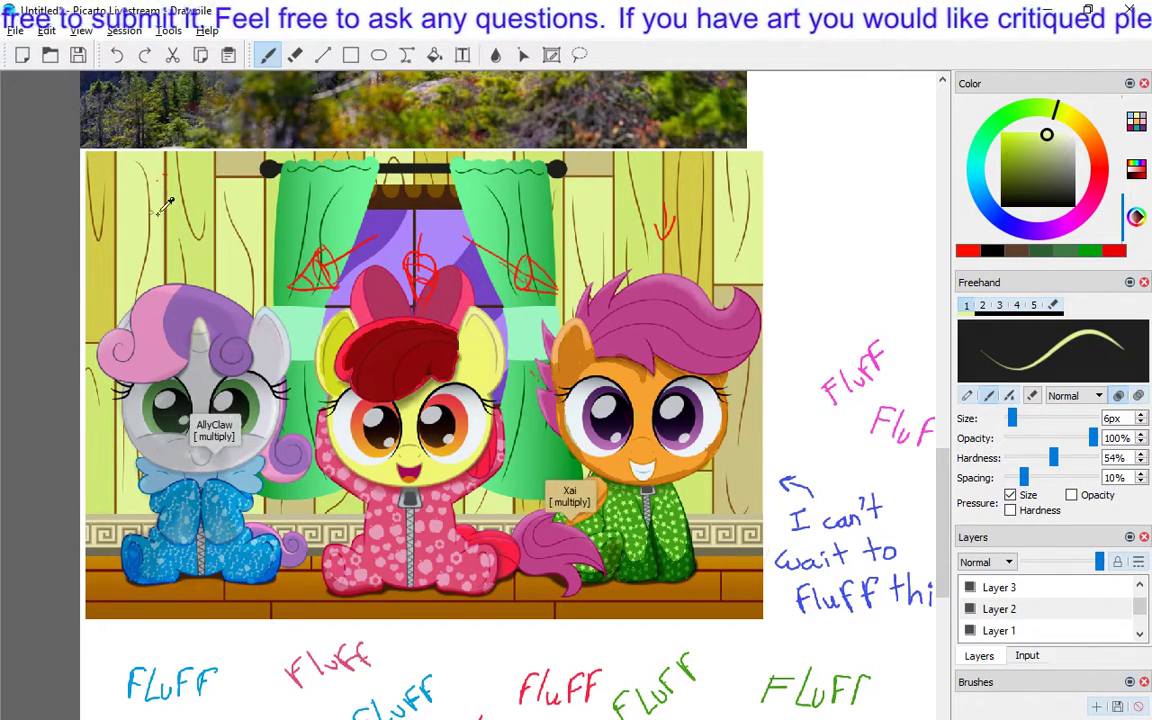
Paint over the wall's wood-grain lines with yellow-green sampled from the wall, at 55 px, 3% opacity and 100% hardness.
mouse_move(1093, 438)
mouse_down()
mouse_move(1016, 440)
mouse_move(1018, 450)
mouse_move(1008, 440)
mouse_move(1030, 419)
mouse_move(1093, 457)
mouse_up()
click(1016, 421)
drag(1030, 418, 1045, 418)
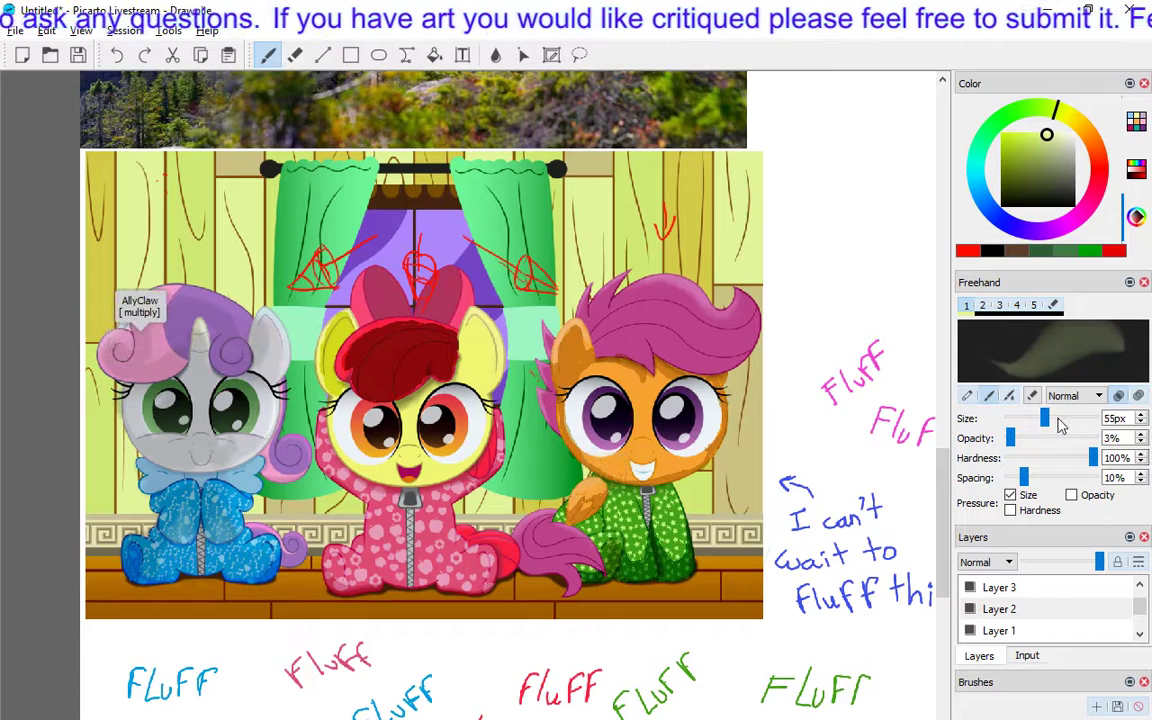
drag(126, 190, 118, 154)
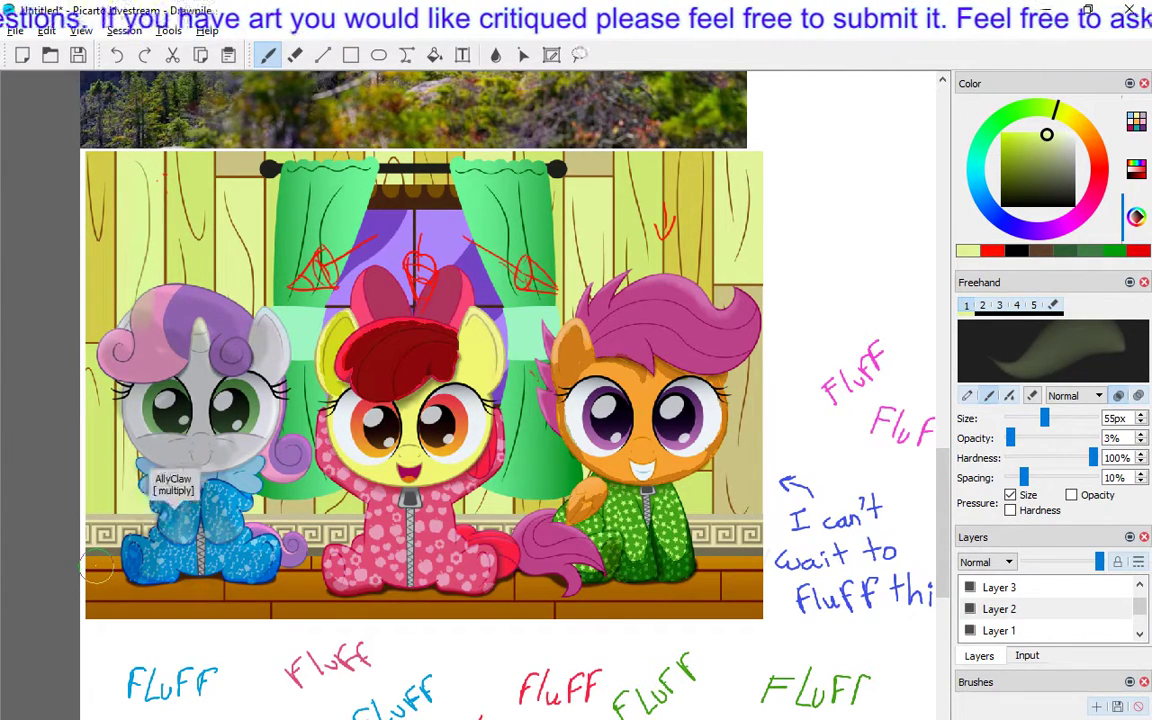
drag(171, 170, 171, 155)
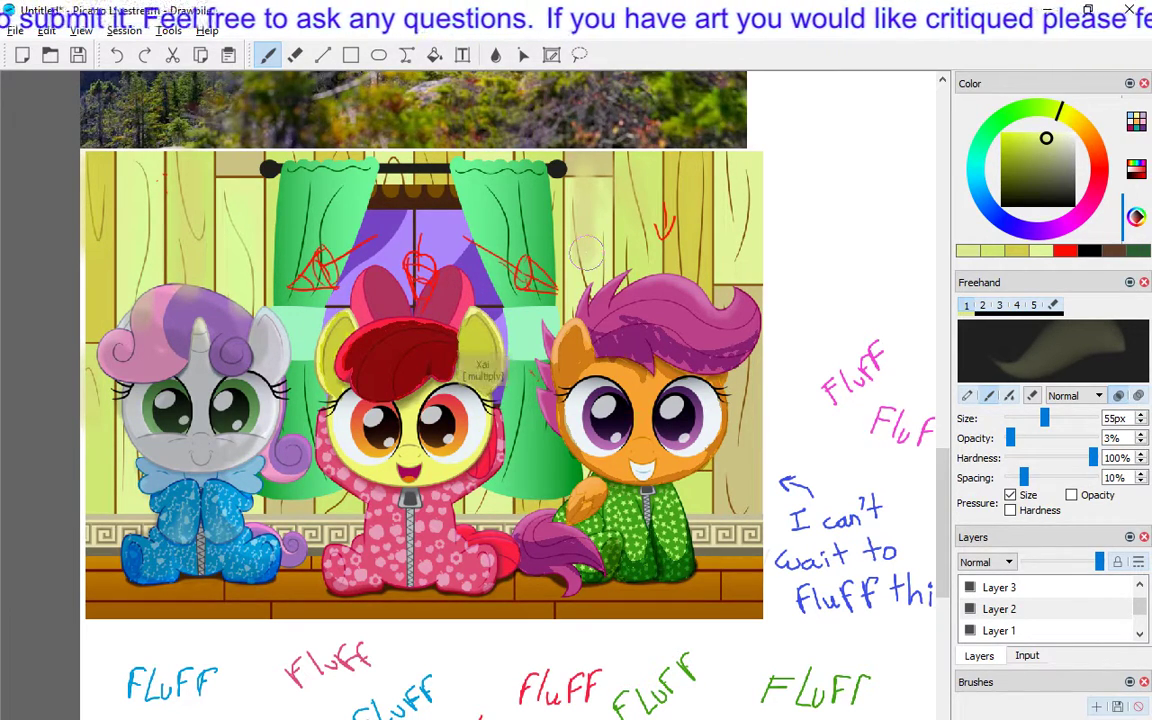
Mark slanted seams across the floor planks in dark red with a 12 px brush at 62% opacity.
click(1006, 181)
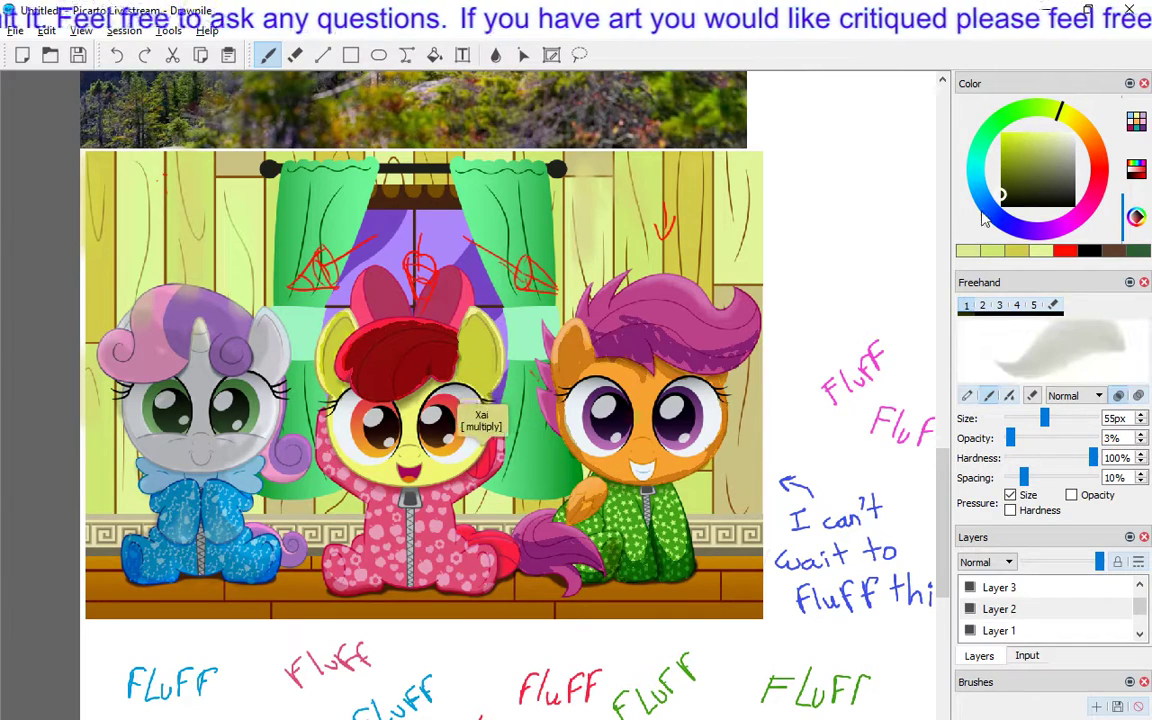
click(1097, 161)
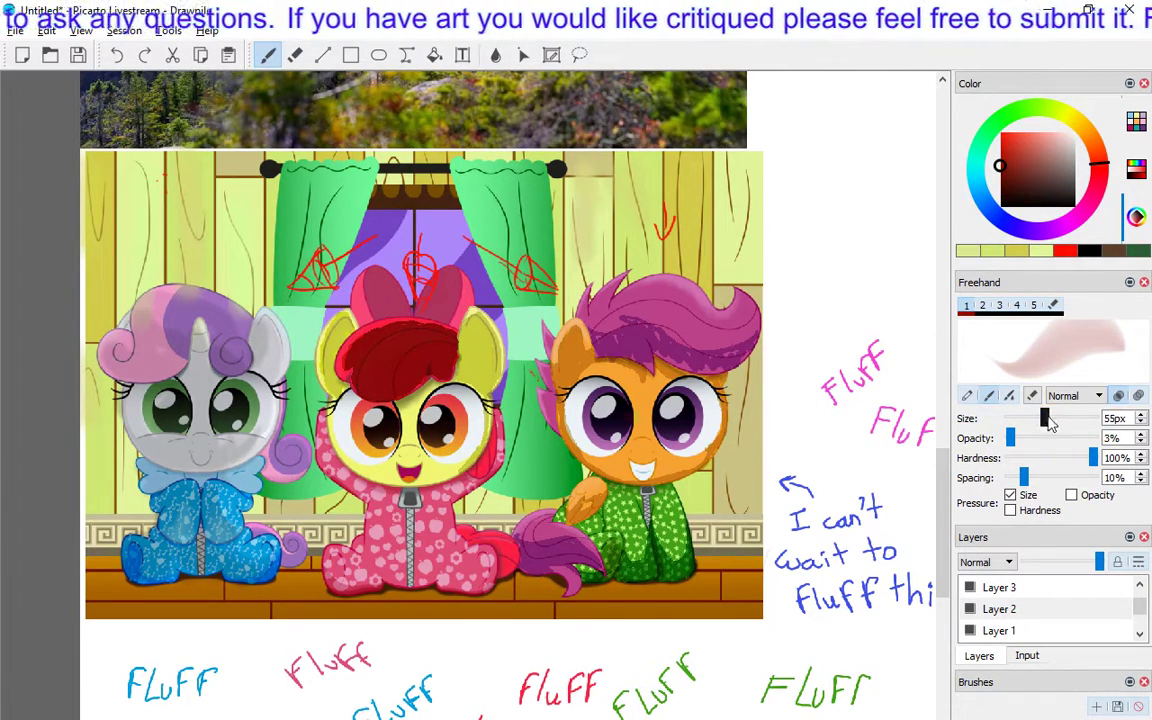
mouse_move(1048, 420)
mouse_down()
mouse_move(1008, 420)
mouse_move(1075, 440)
mouse_move(1016, 418)
mouse_up()
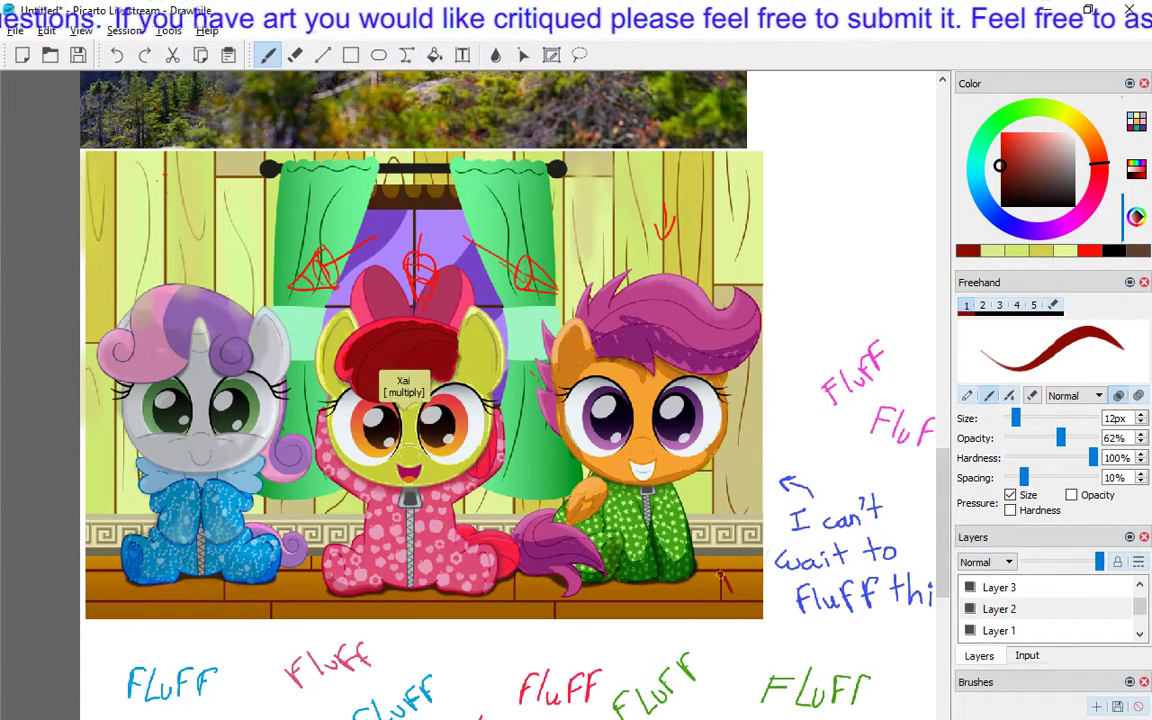
drag(718, 575, 734, 594)
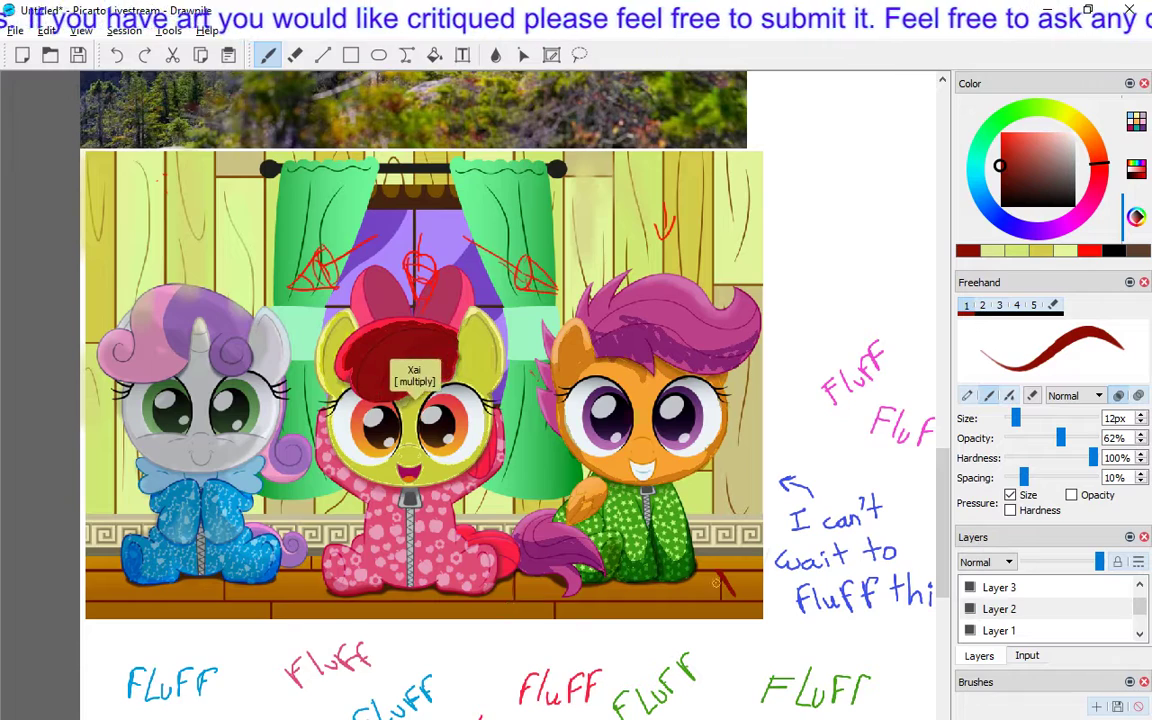
drag(218, 578, 203, 600)
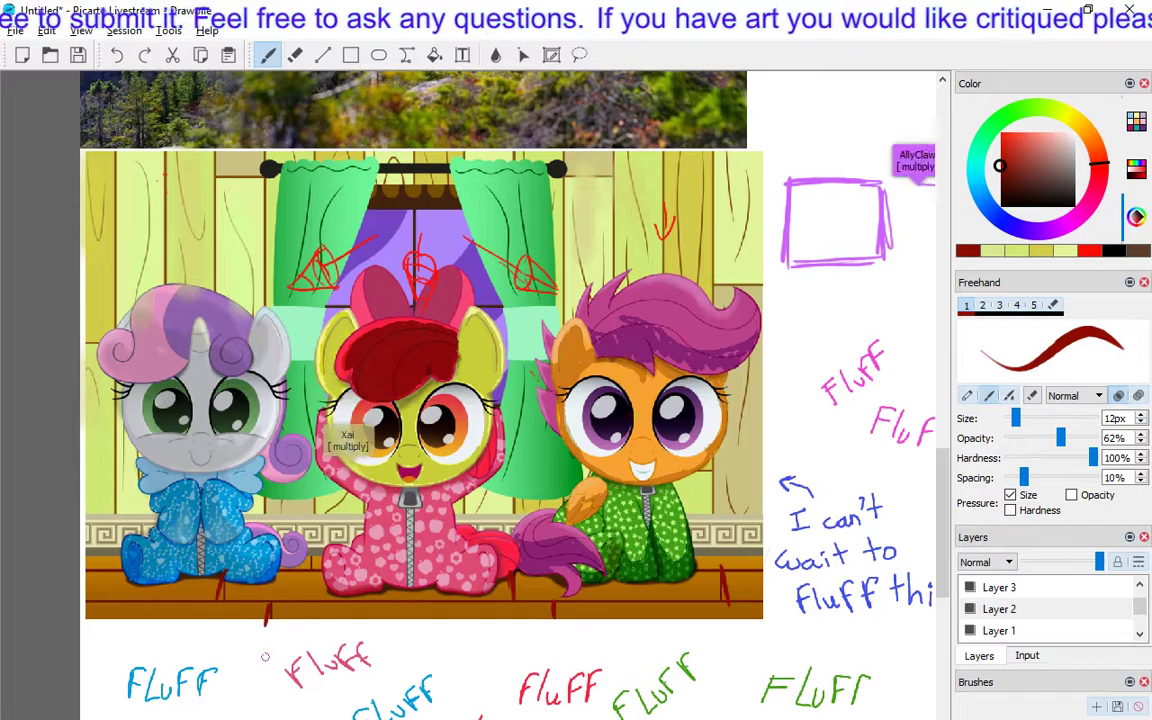
drag(268, 606, 266, 625)
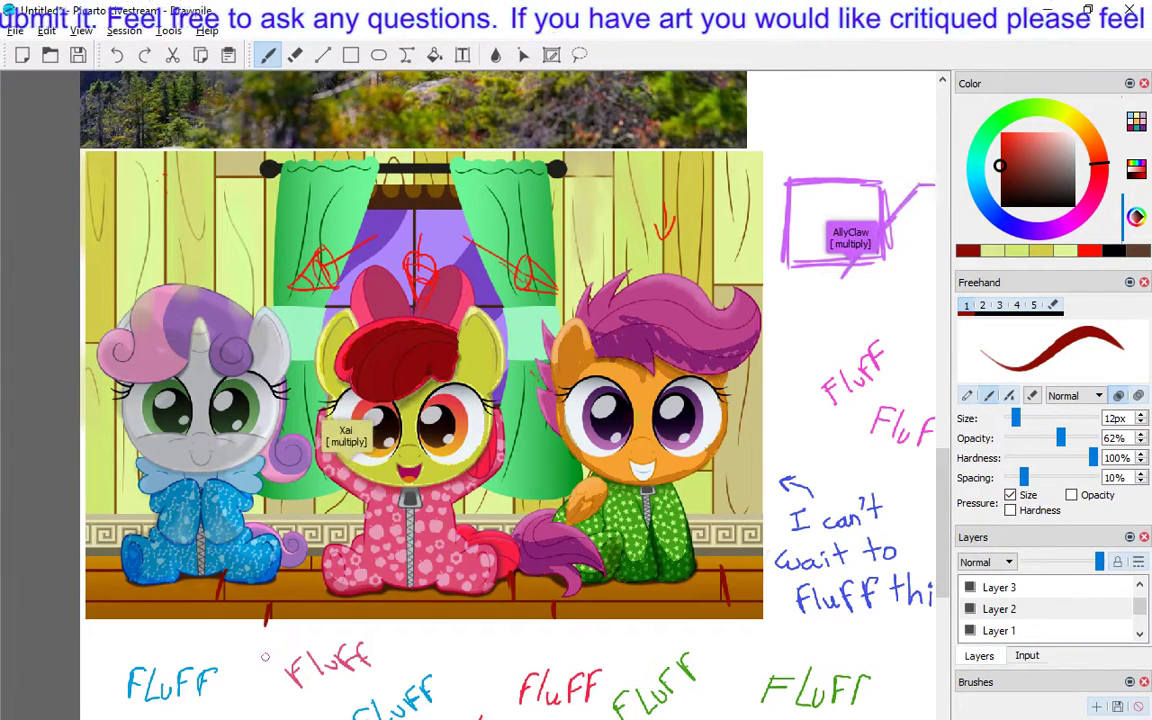
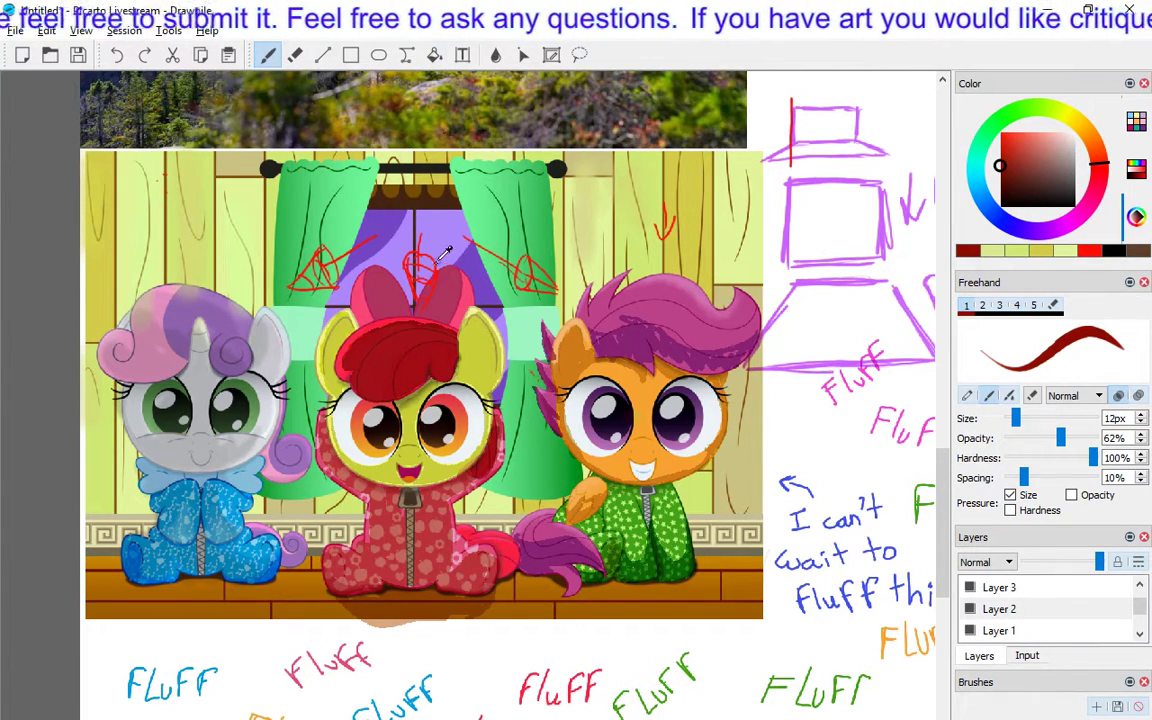
Place the steampunk_rarity_traditional image from the Critique folder on the Foreground layer, in the blank area beside the landscape photo.
scroll(447, 252, down, 5)
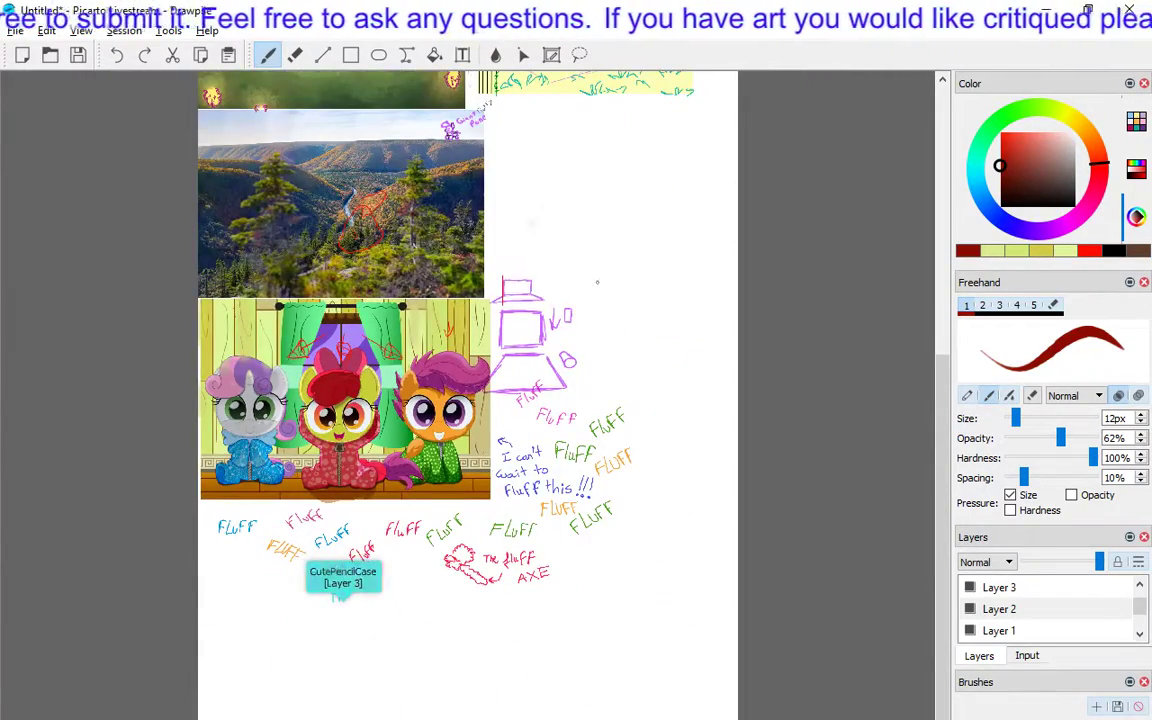
scroll(597, 283, up, 1)
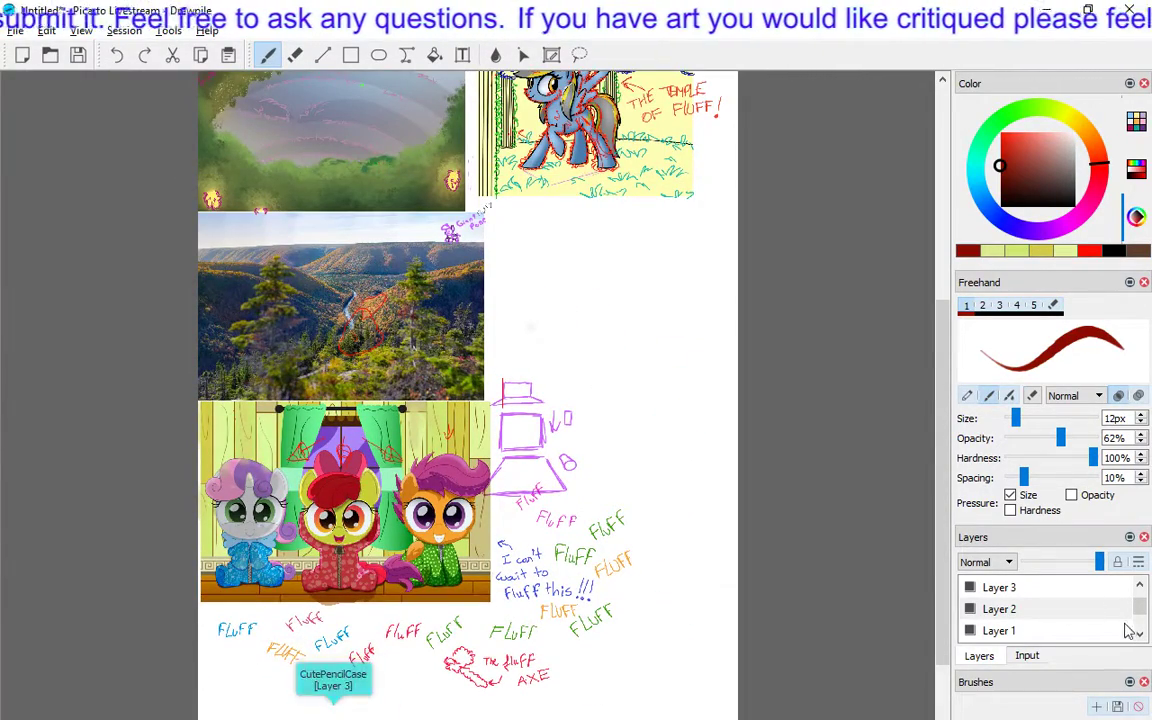
scroll(1127, 620, down, 2)
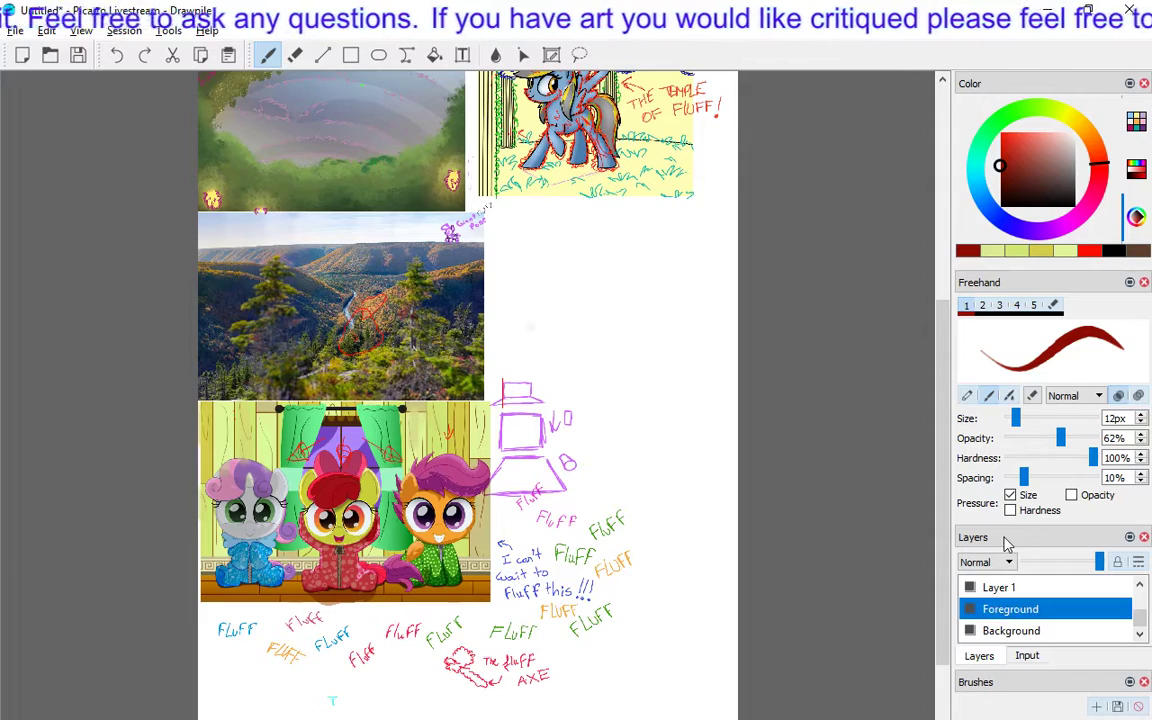
click(46, 30)
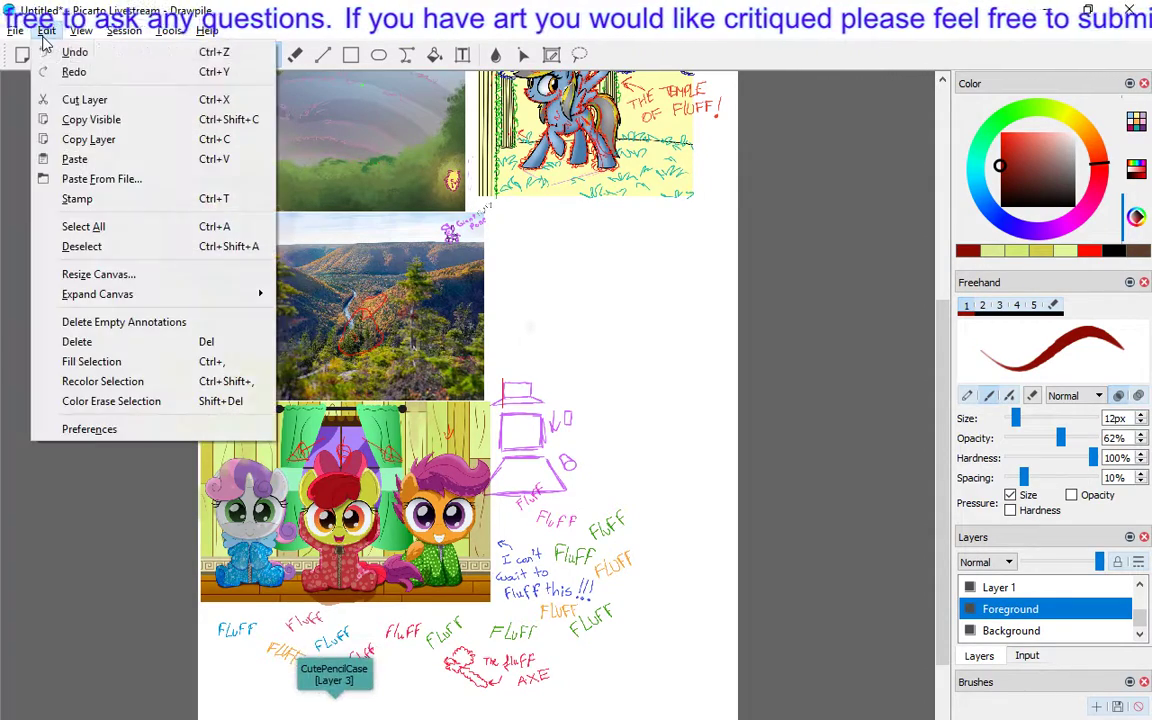
click(118, 177)
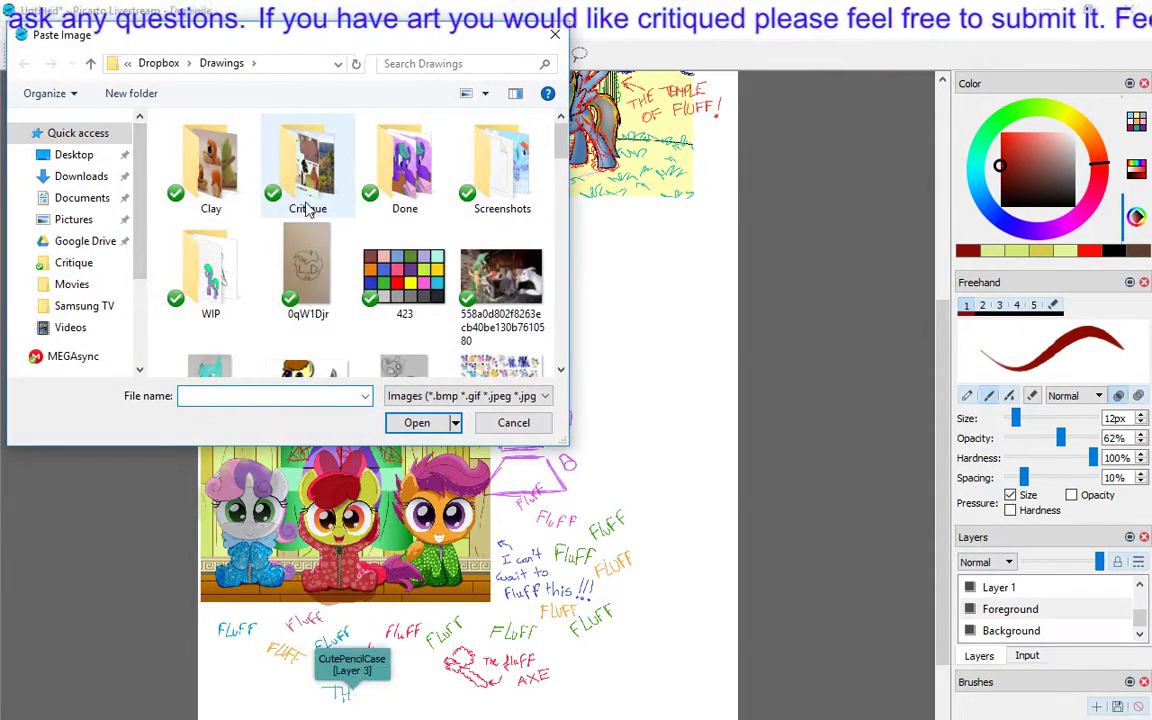
double_click(290, 168)
scroll(250, 155, down, 10)
double_click(250, 152)
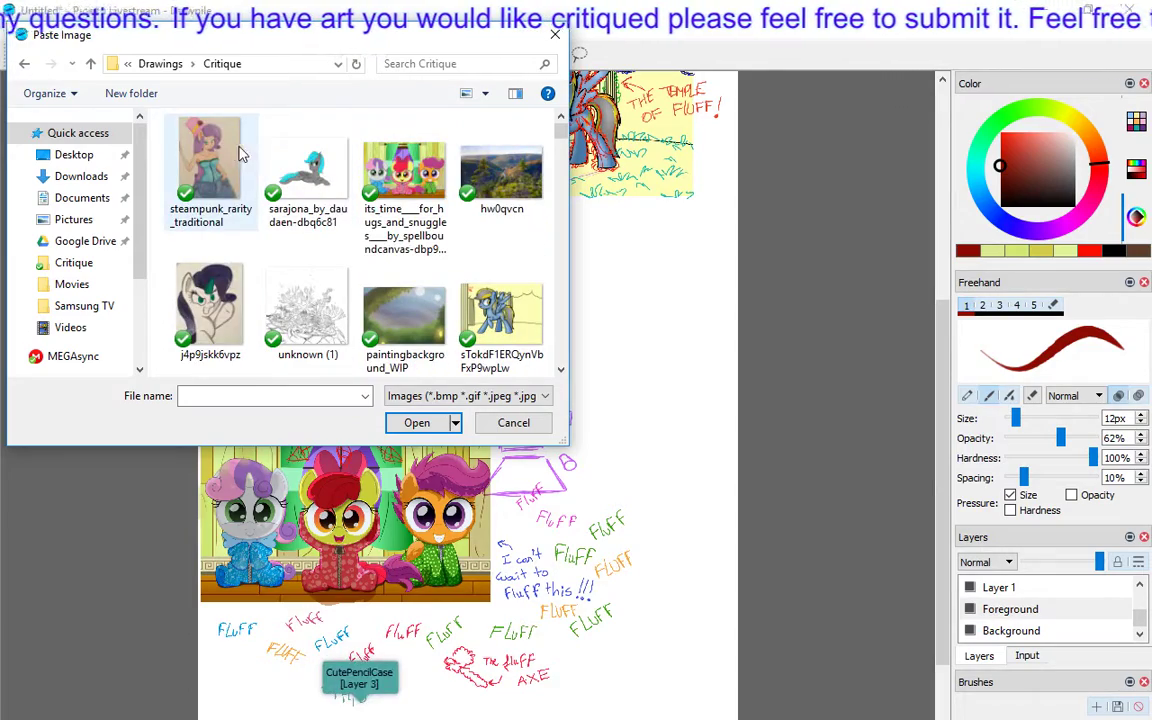
drag(512, 418, 686, 334)
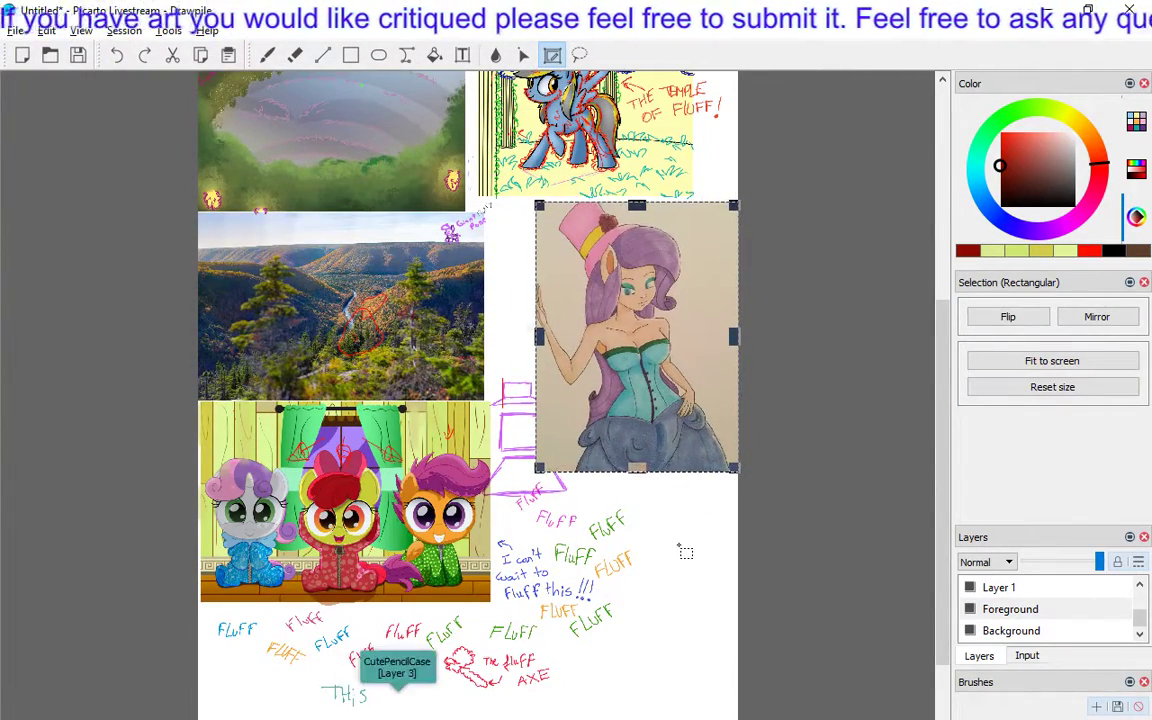
key(b)
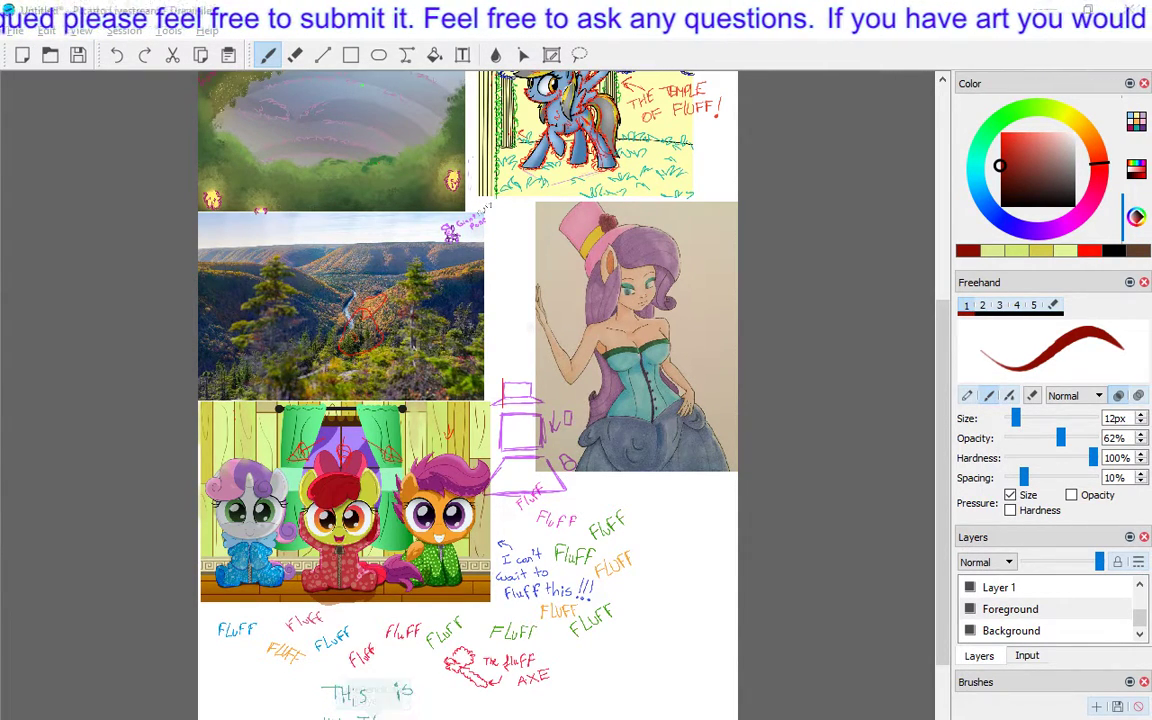
Place the image of the reclining grey pegasus from the Critique folder on the Foreground layer, in the canvas's lower-right area.
drag(940, 370, 947, 425)
click(46, 30)
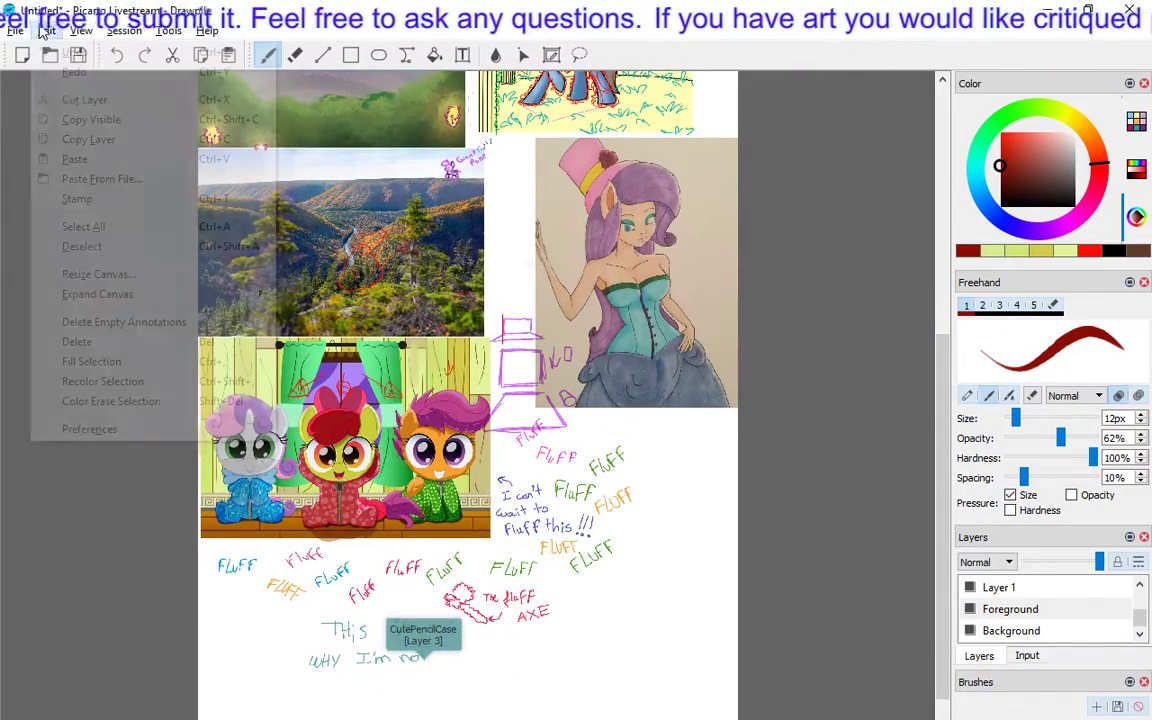
click(88, 179)
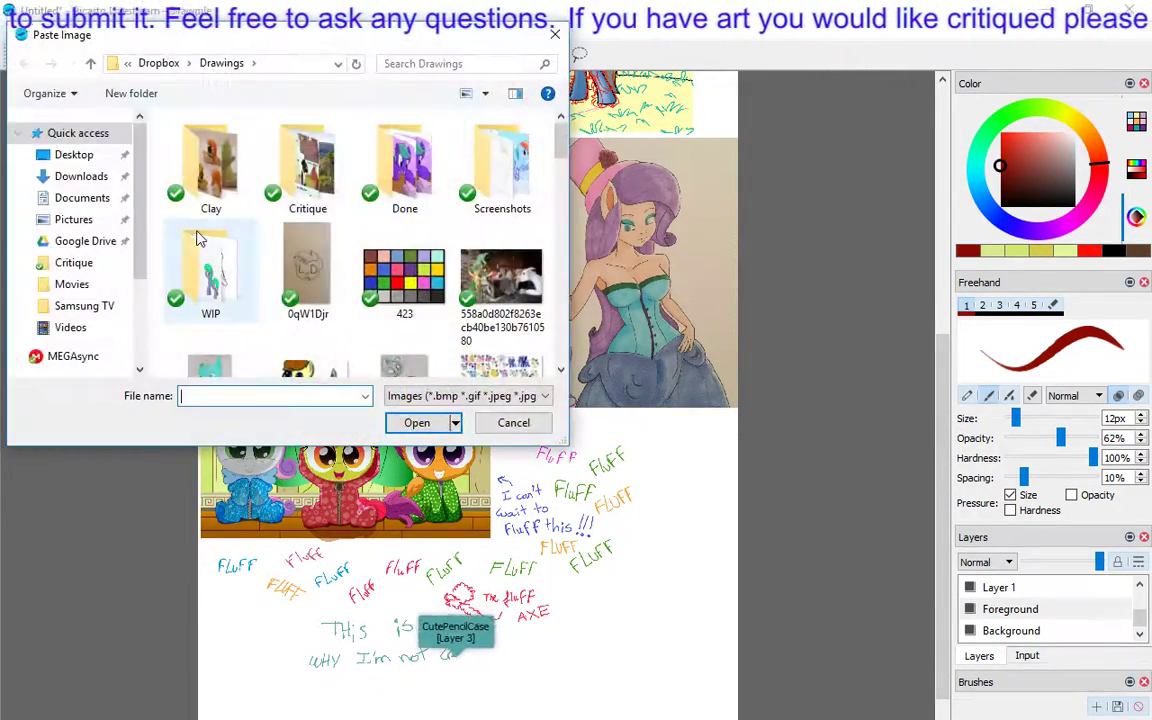
double_click(308, 165)
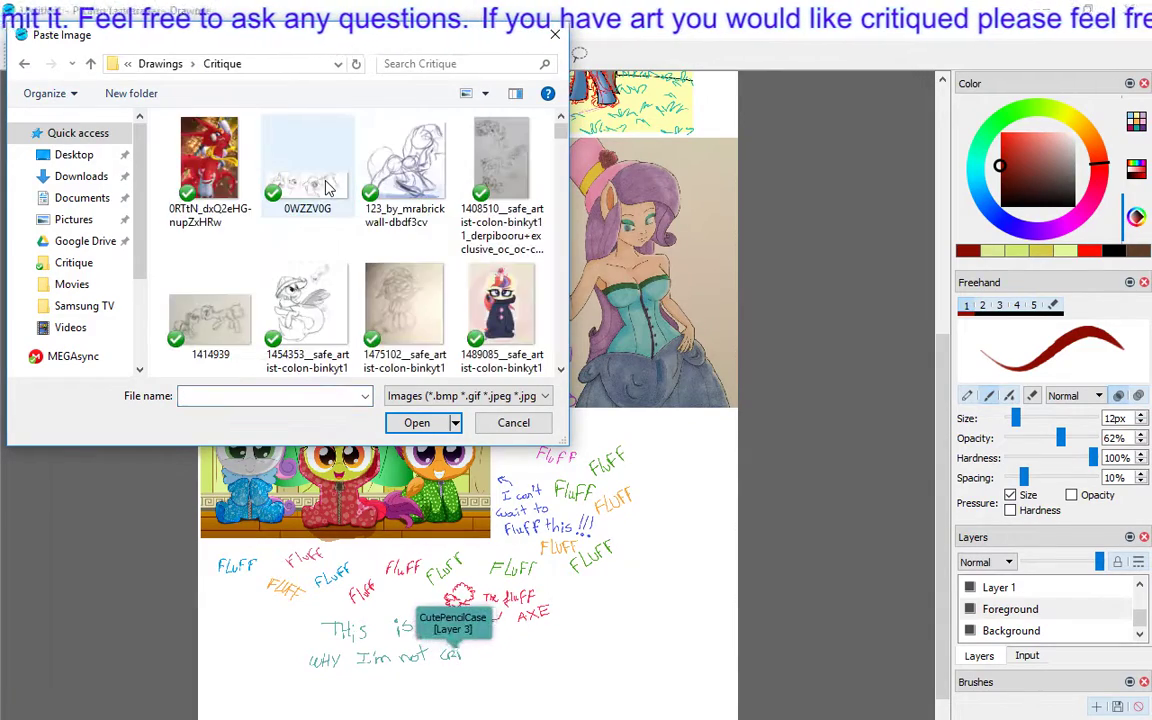
double_click(305, 170)
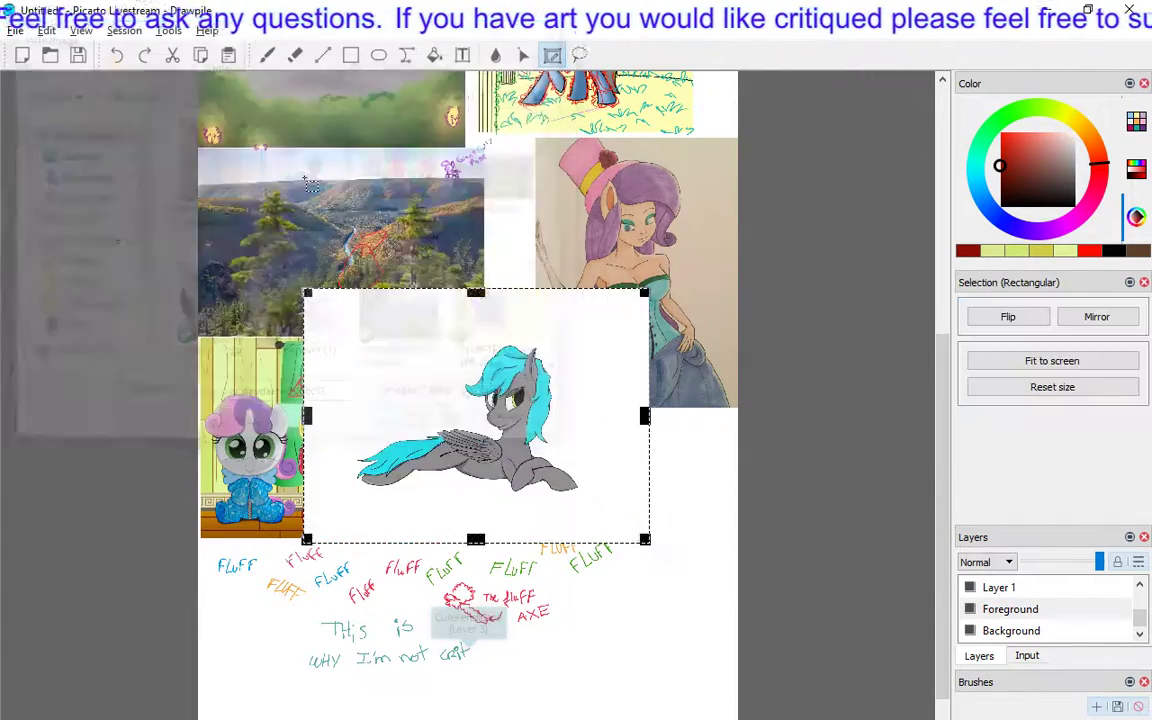
drag(479, 318, 386, 644)
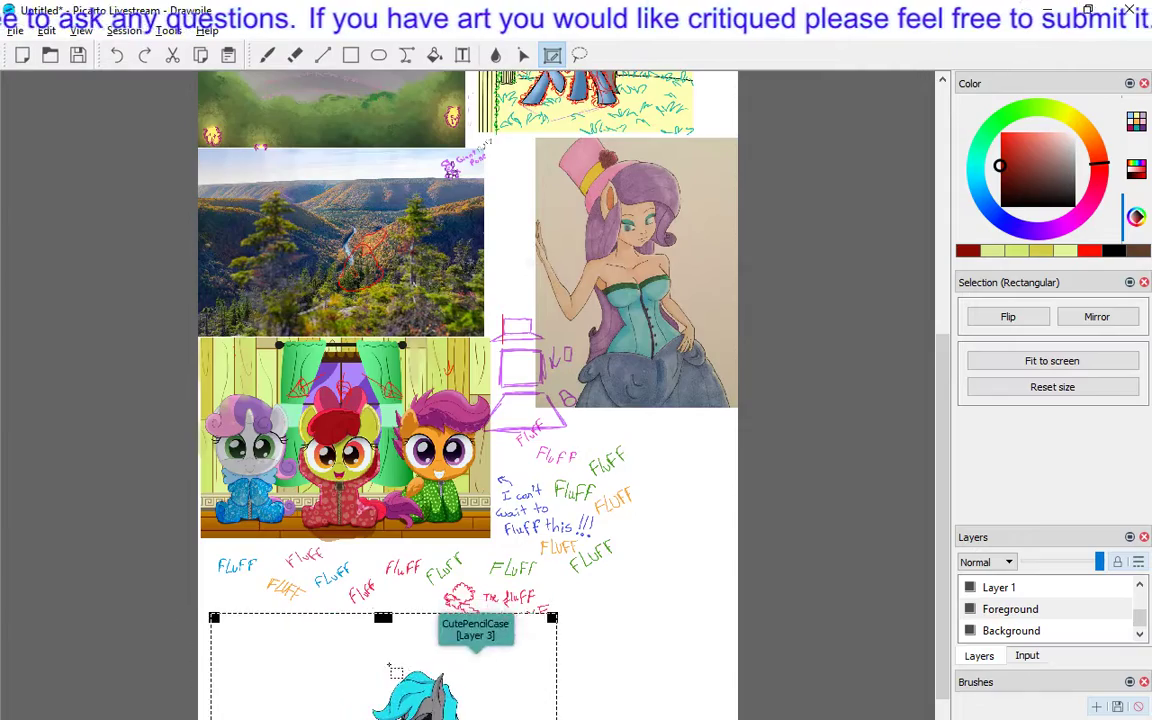
scroll(636, 597, down, 2)
drag(371, 580, 556, 500)
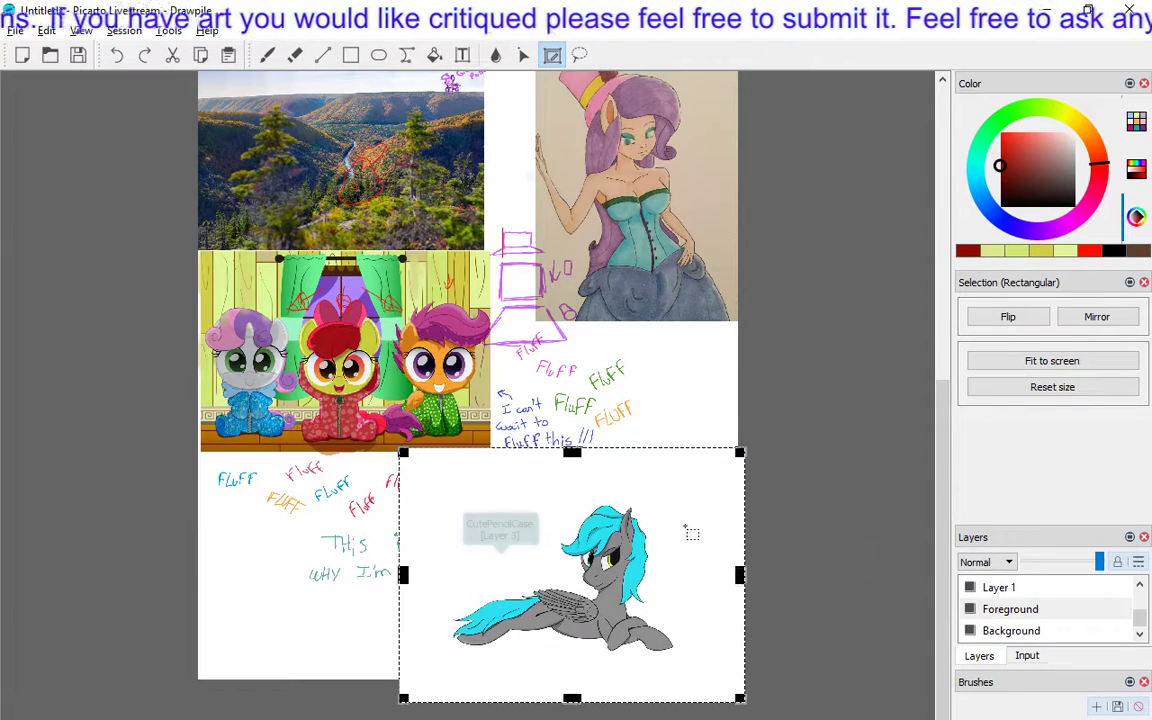
key(b)
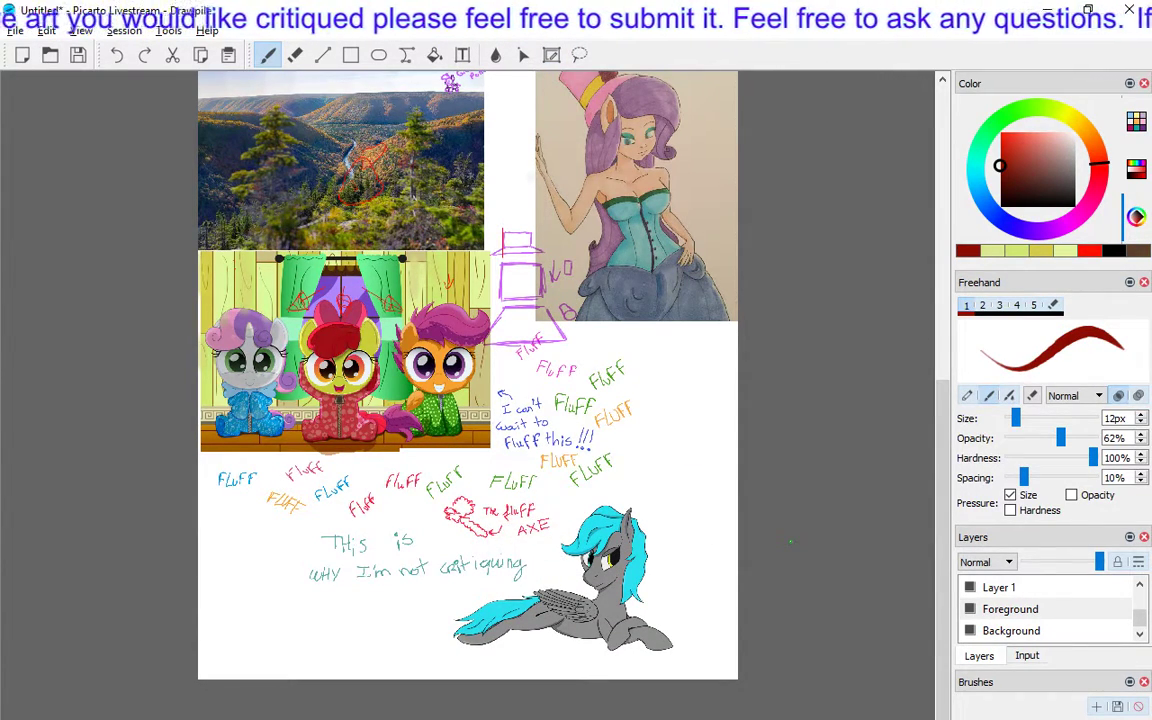
Examine the annotated artworks across the canvas, including the steampunk figure, the walking pegasus, the coral sketch and the three ponies.
scroll(467, 375, up, 3)
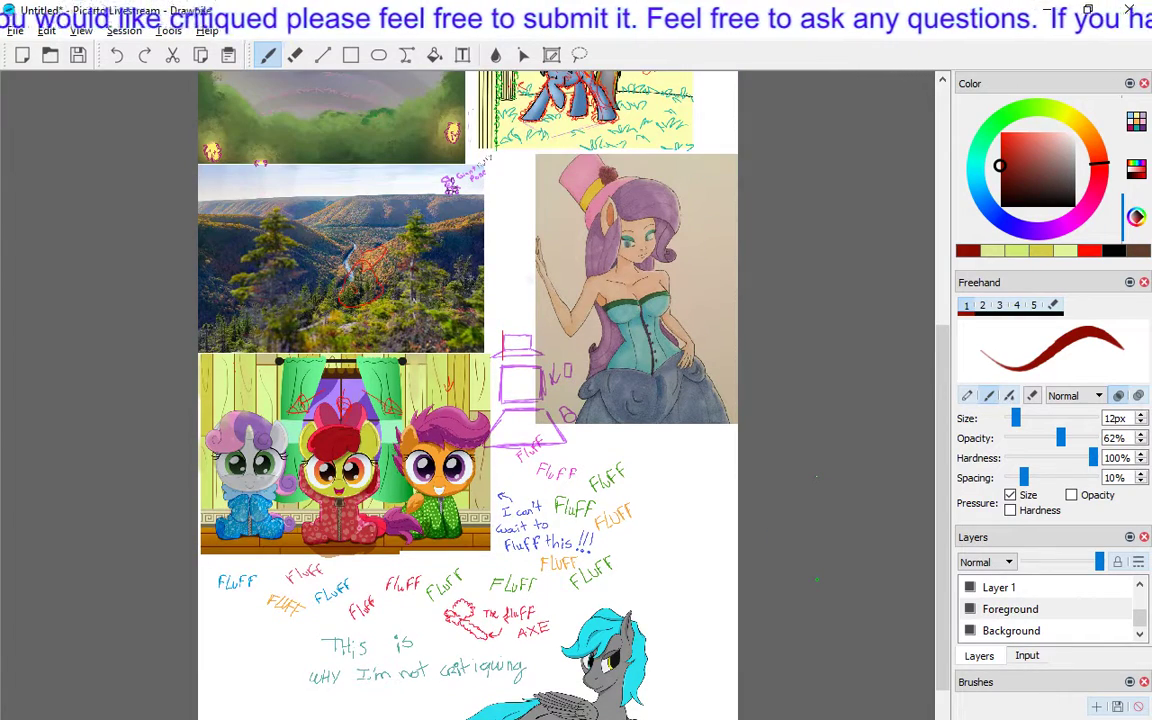
scroll(467, 375, up, 3)
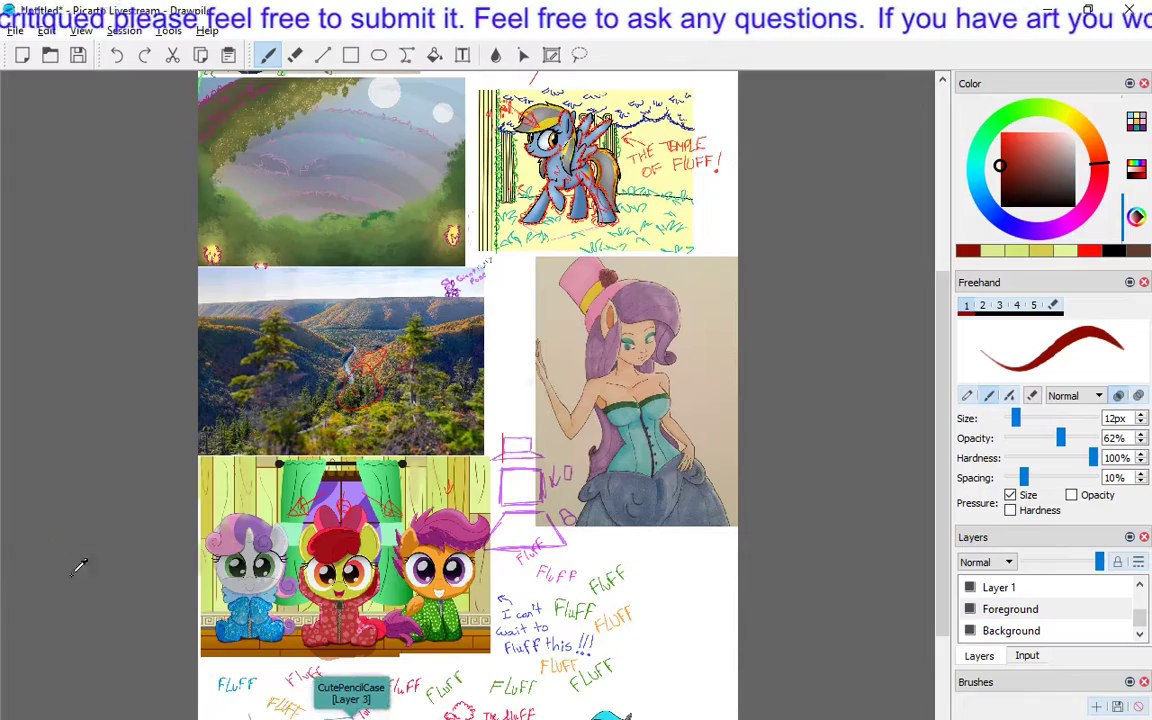
scroll(340, 605, up, 3)
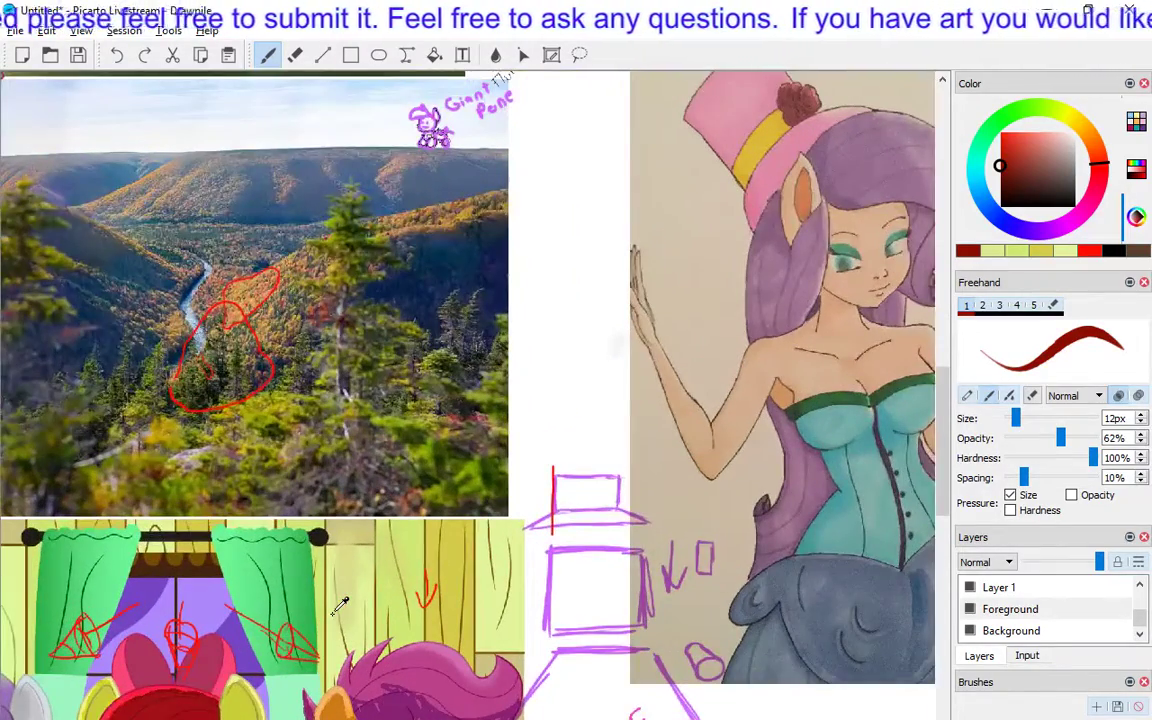
scroll(340, 605, down, 1)
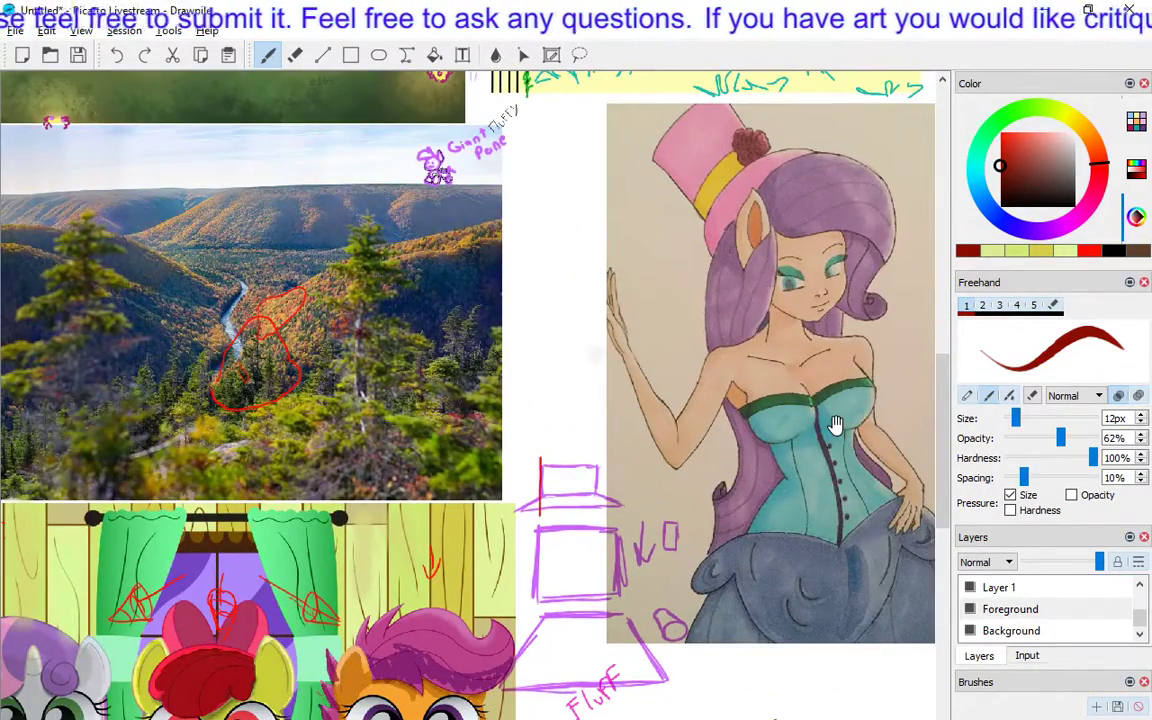
scroll(835, 425, up, 1)
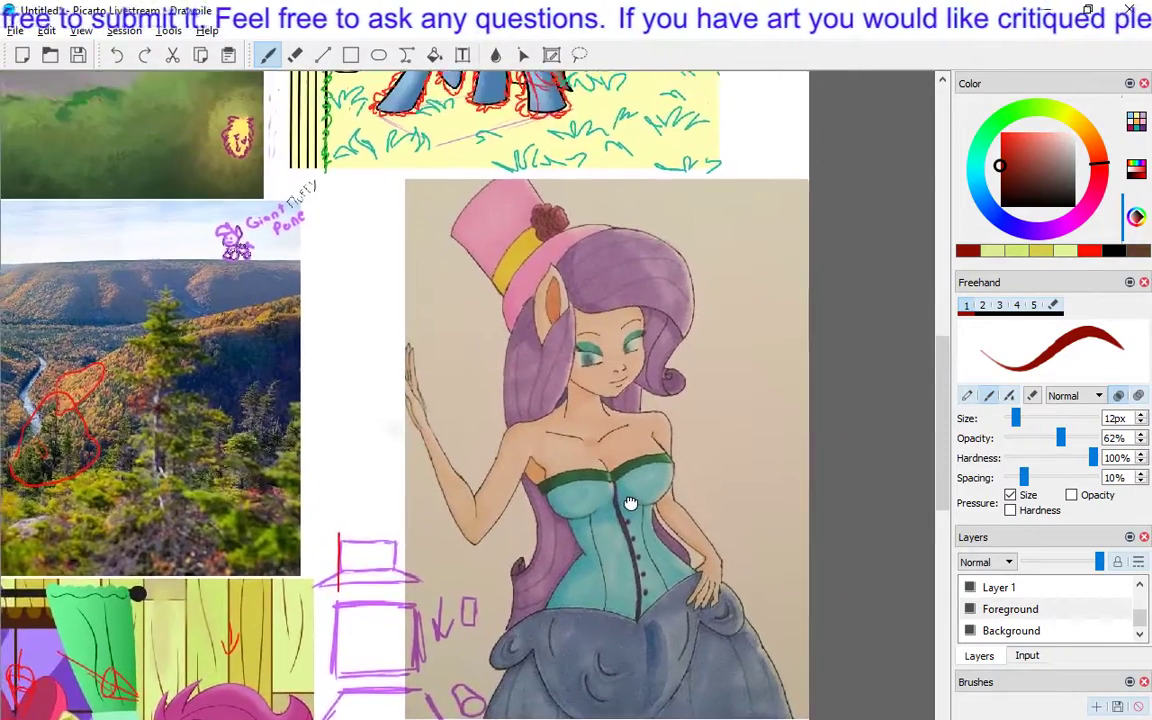
drag(630, 503, 713, 719)
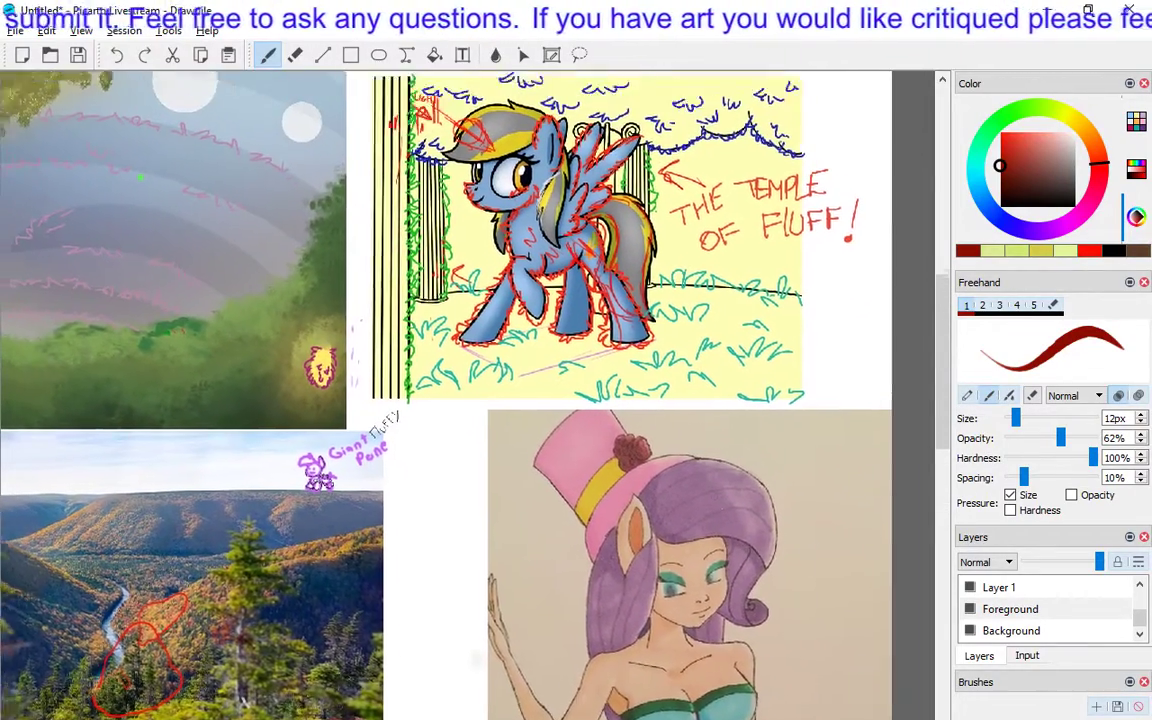
scroll(559, 616, down, 1)
scroll(444, 184, up, 1)
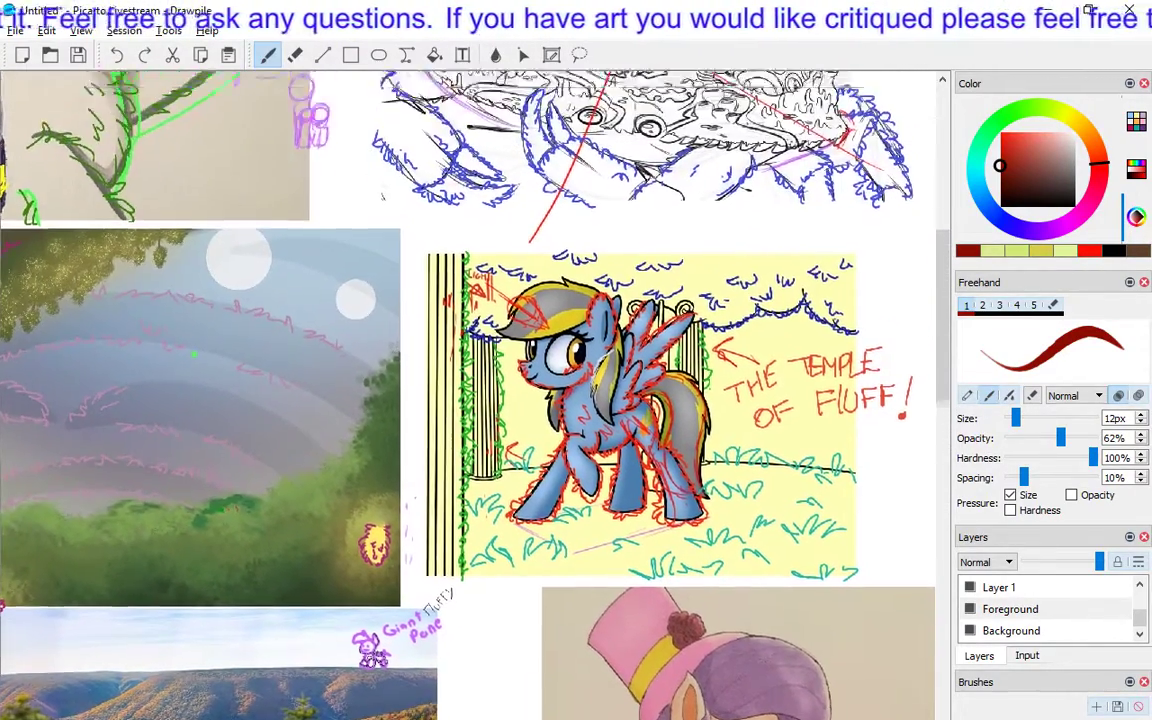
mouse_move(807, 195)
mouse_down()
mouse_move(791, 359)
mouse_move(760, 441)
mouse_move(742, 585)
mouse_move(1100, 600)
mouse_up()
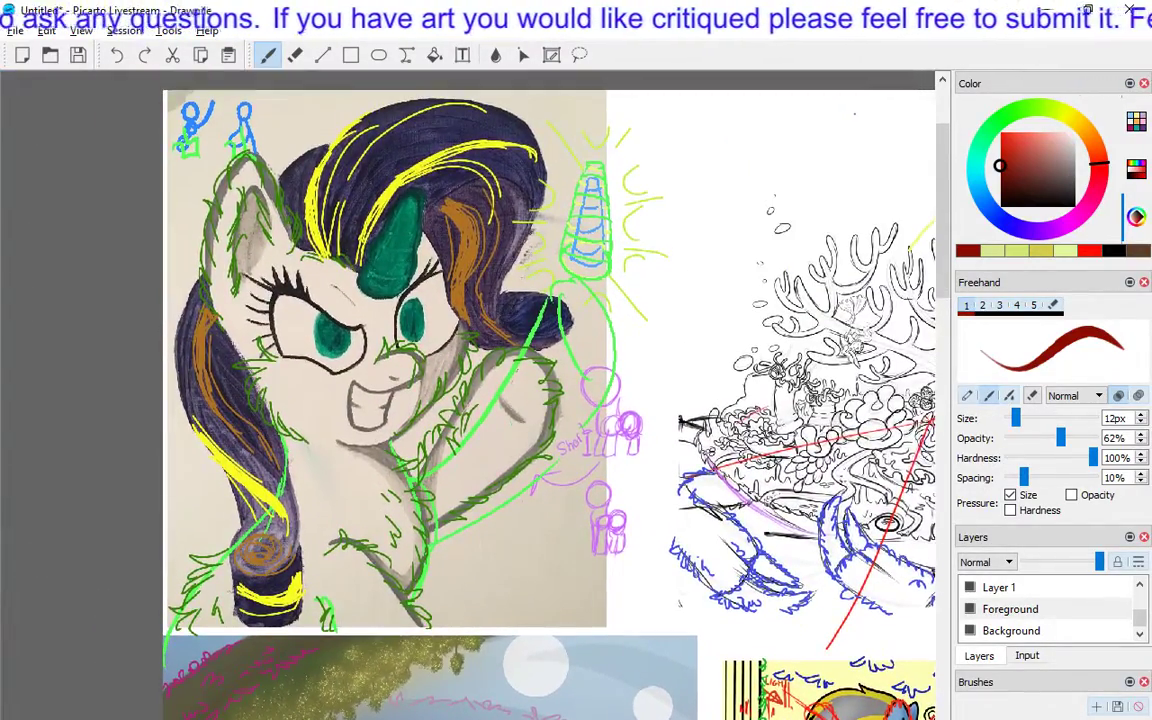
drag(830, 714, 808, 230)
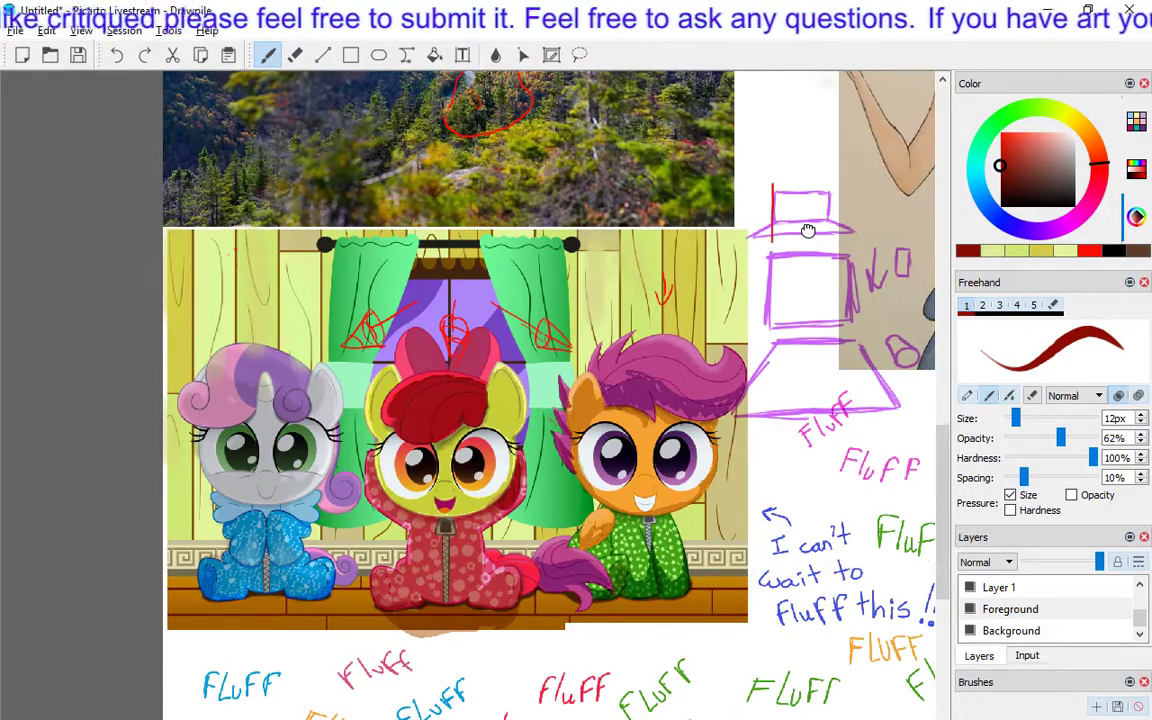
drag(808, 230, 733, 196)
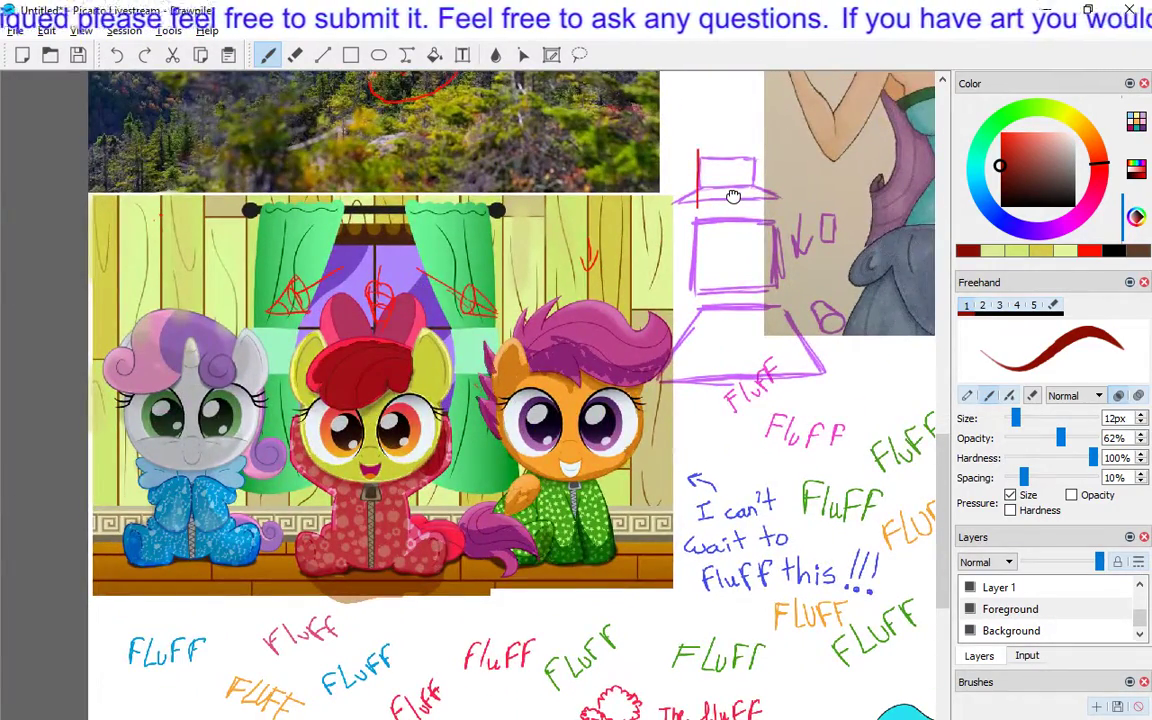
mouse_move(733, 196)
mouse_down()
mouse_move(648, 280)
mouse_move(484, 320)
mouse_move(330, 475)
mouse_move(330, 522)
mouse_up()
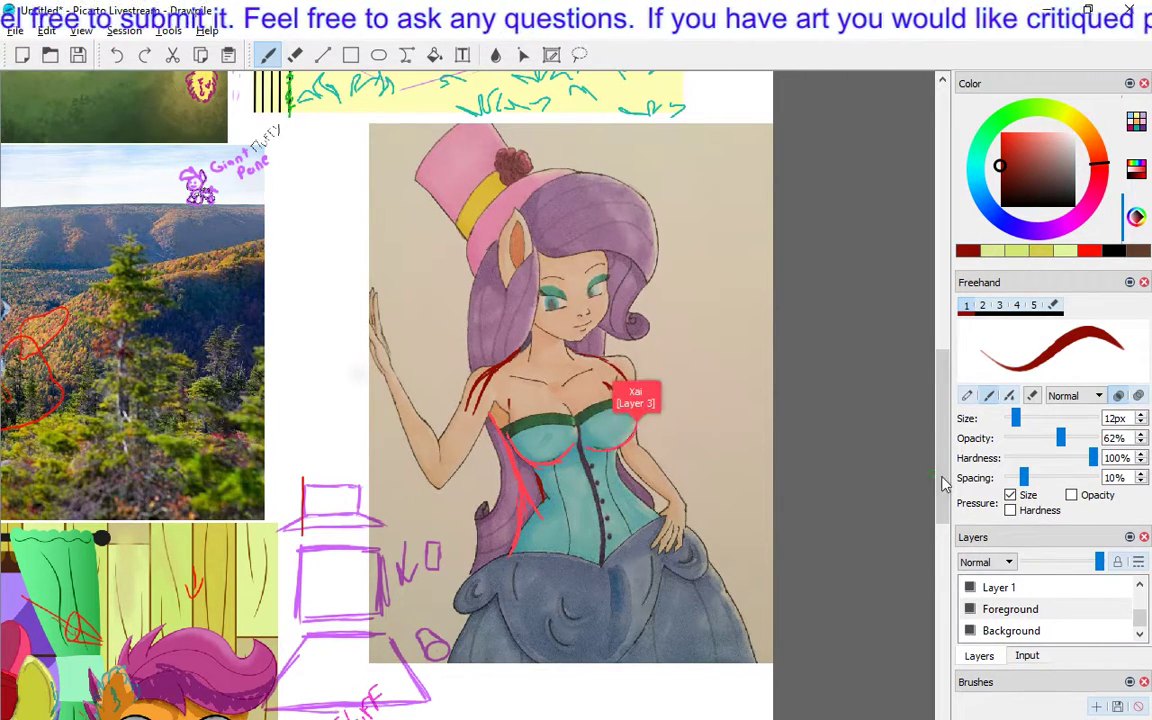
drag(941, 477, 940, 495)
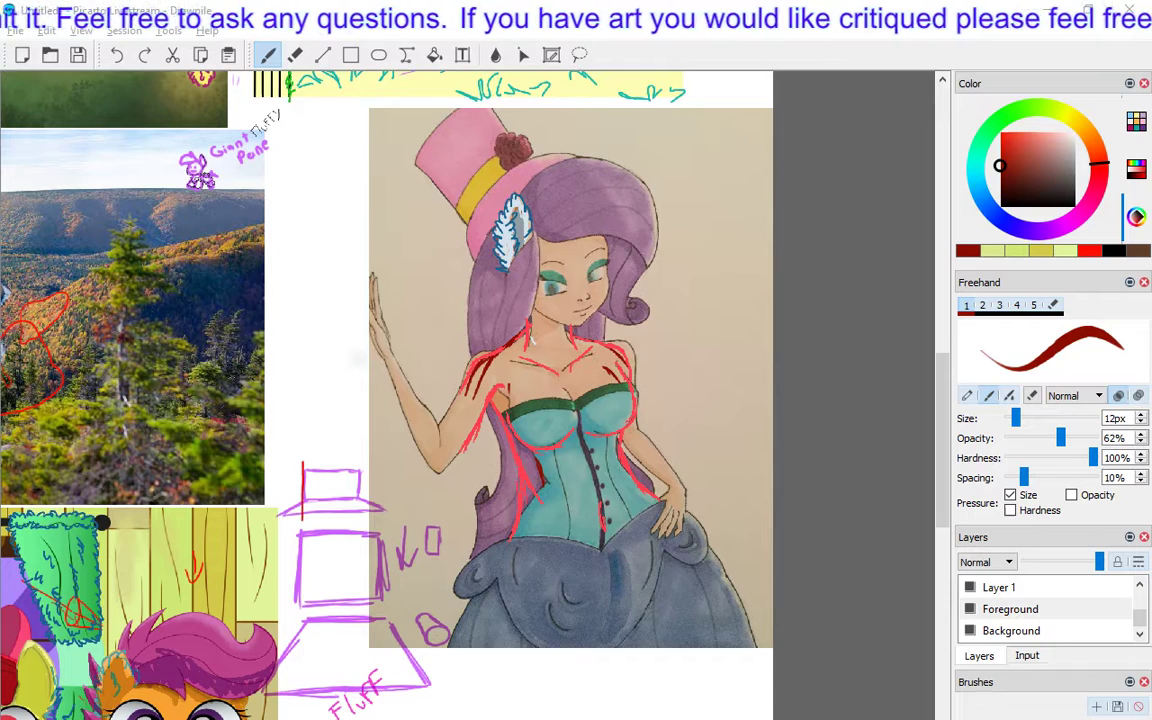
Switch to the shared aggie.io drawing and sketch a round bird head with a beak below the "Theme: Birds" heading.
key(alt+Tab)
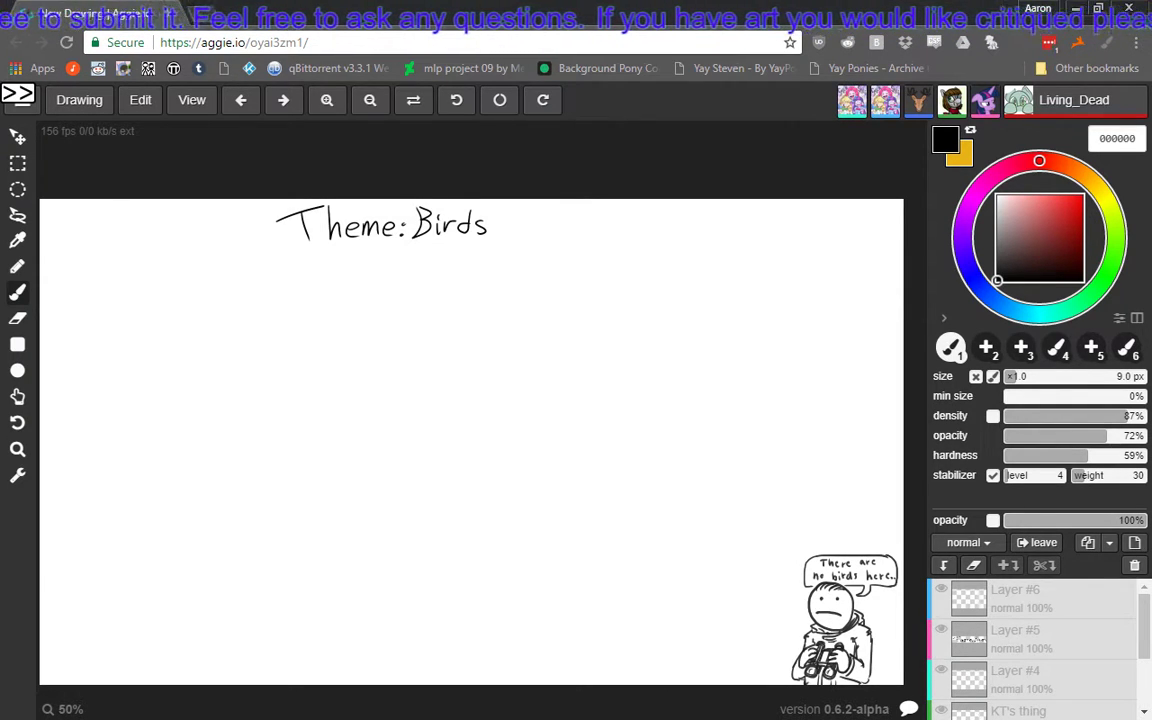
mouse_move(408, 313)
mouse_down()
mouse_move(428, 408)
mouse_move(400, 312)
mouse_move(369, 332)
mouse_move(489, 319)
mouse_move(427, 359)
mouse_move(488, 367)
mouse_move(456, 370)
mouse_up()
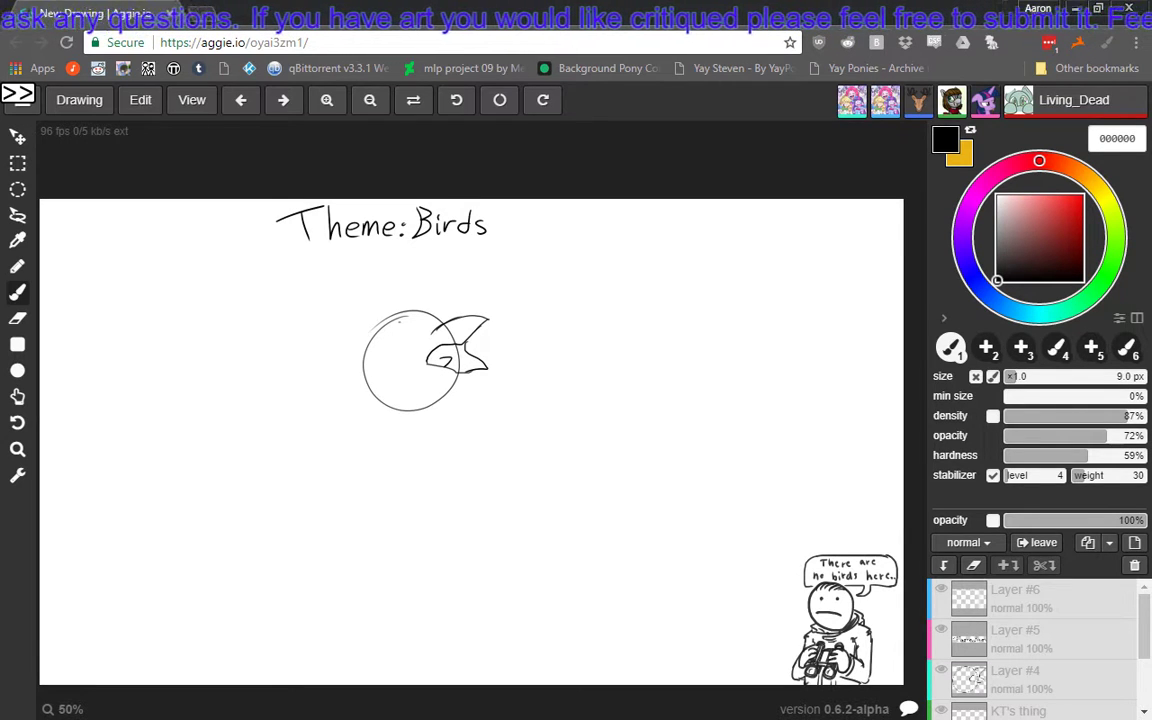
drag(402, 322, 412, 332)
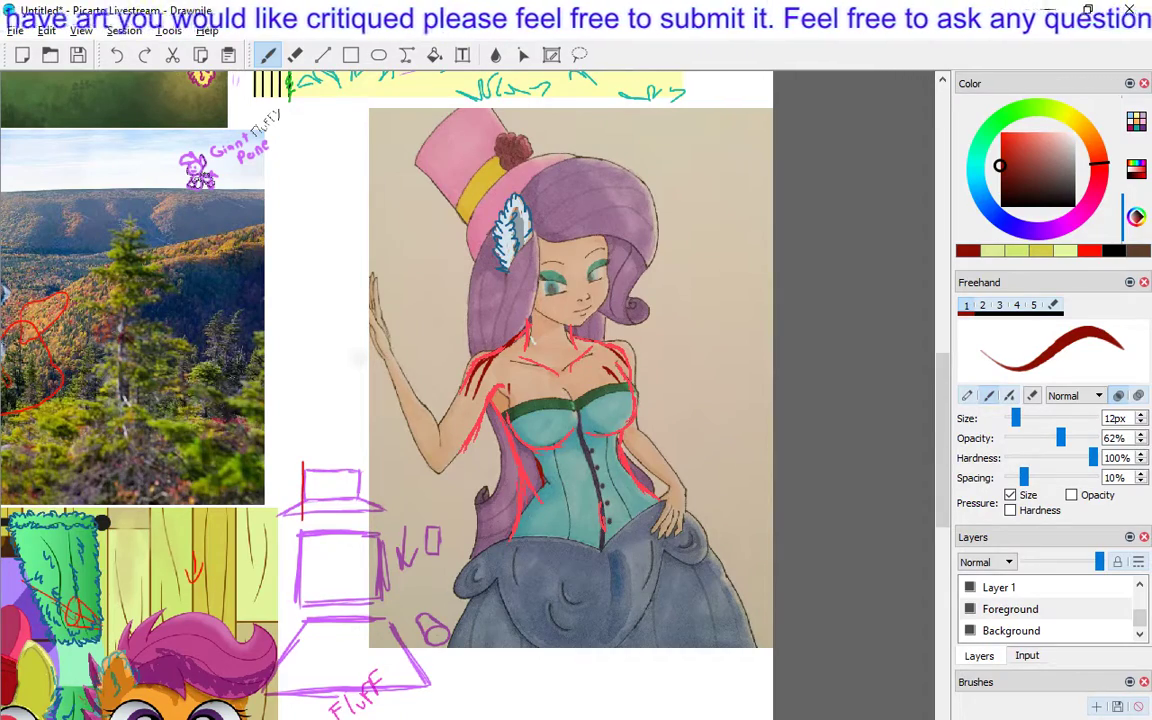
Mark corrections on the grey pegasus's hind leg, back, tail, mane, eye and jaw in dark red with the 12 px brush.
scroll(844, 414, down, 15)
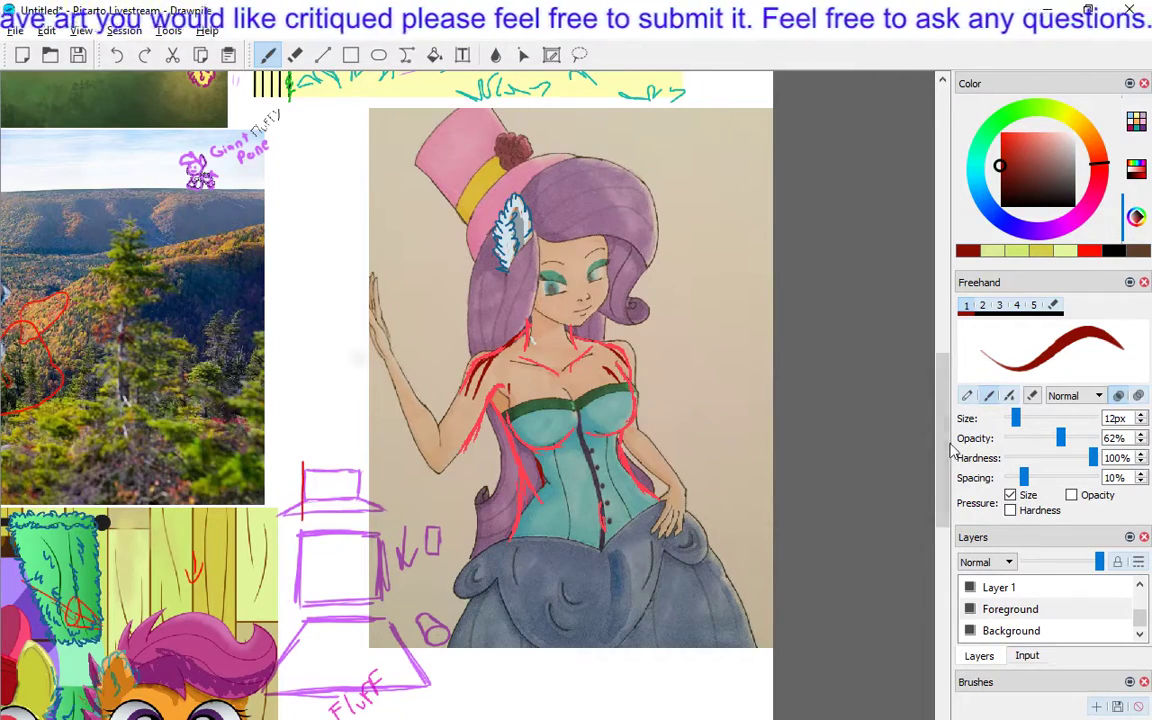
scroll(920, 630, down, 3)
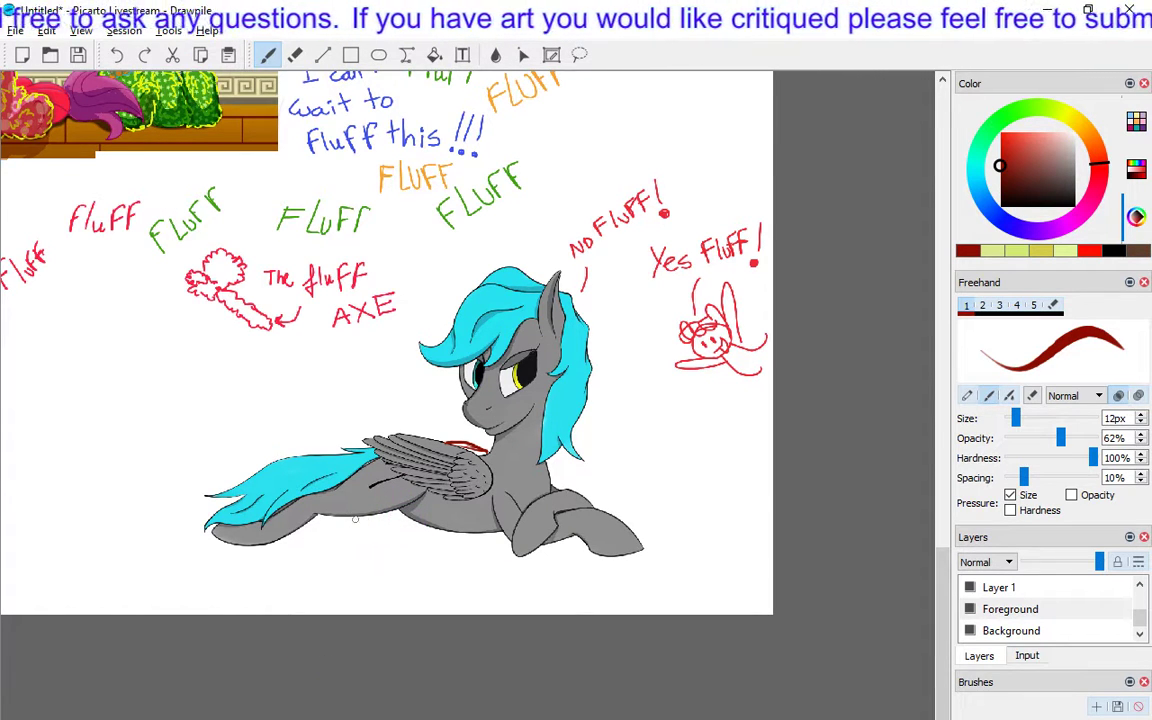
drag(310, 537, 360, 521)
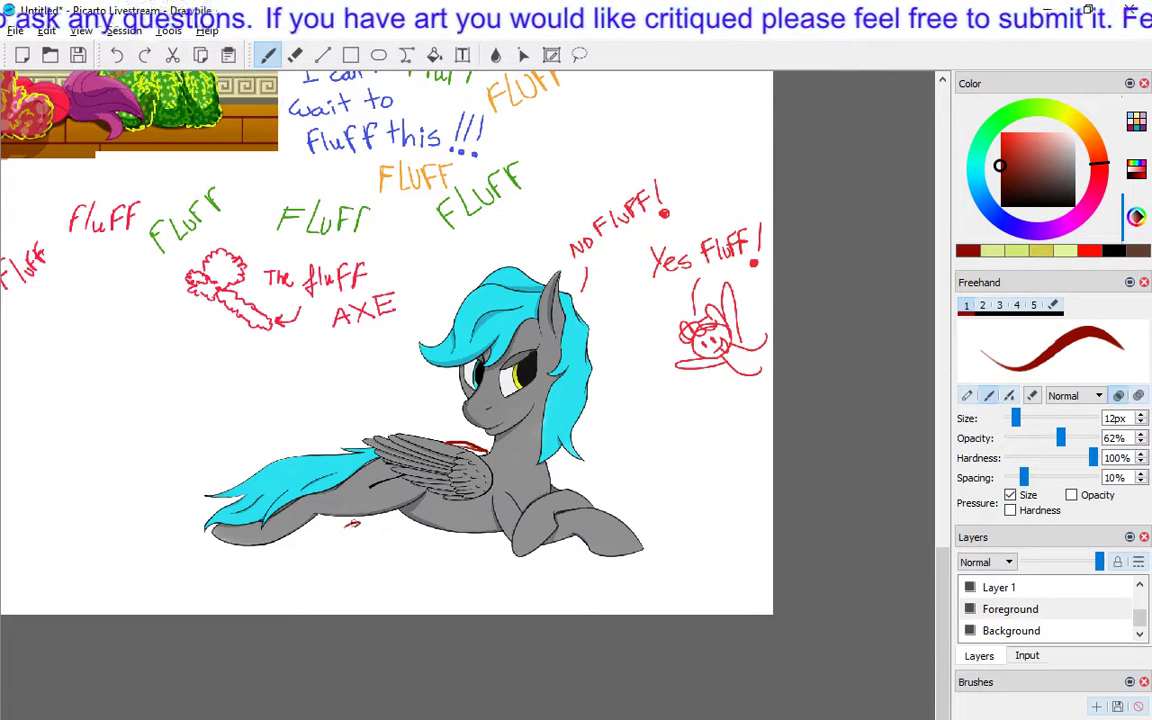
mouse_move(290, 550)
mouse_down()
mouse_move(323, 537)
mouse_move(283, 544)
mouse_move(375, 521)
mouse_move(270, 541)
mouse_up()
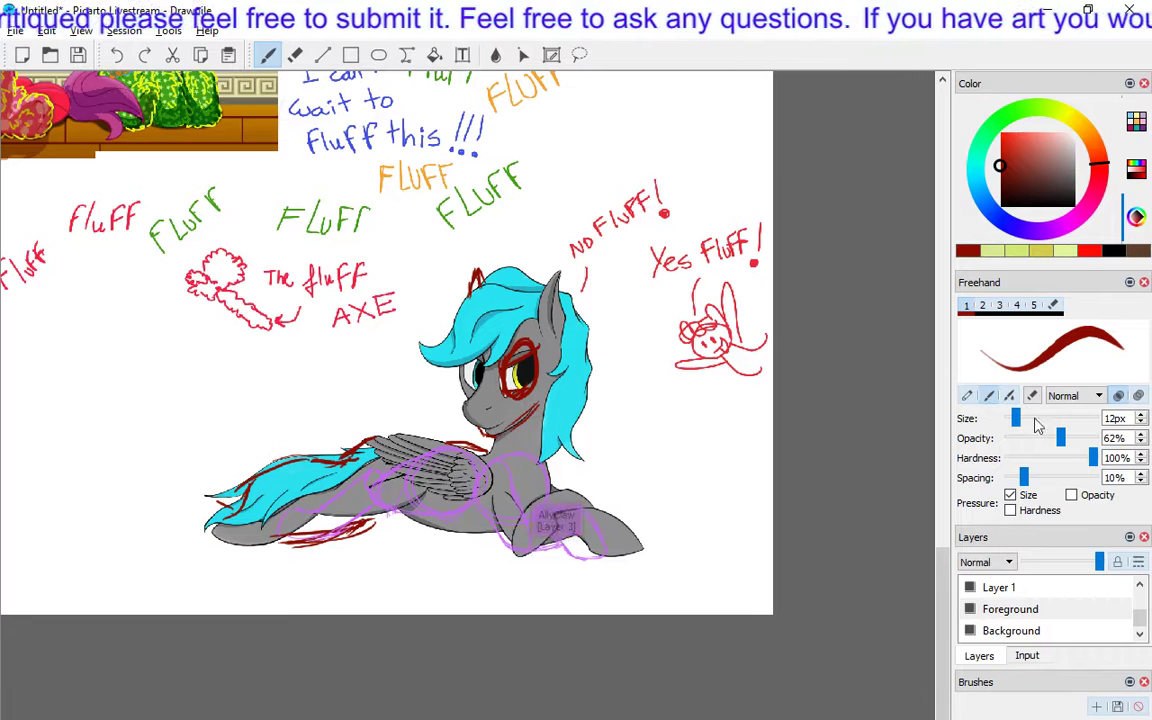
Refine the grey pegasus's leg lines in dark red with a 6 px brush, undoing the unwanted strokes.
drag(1016, 419, 1012, 428)
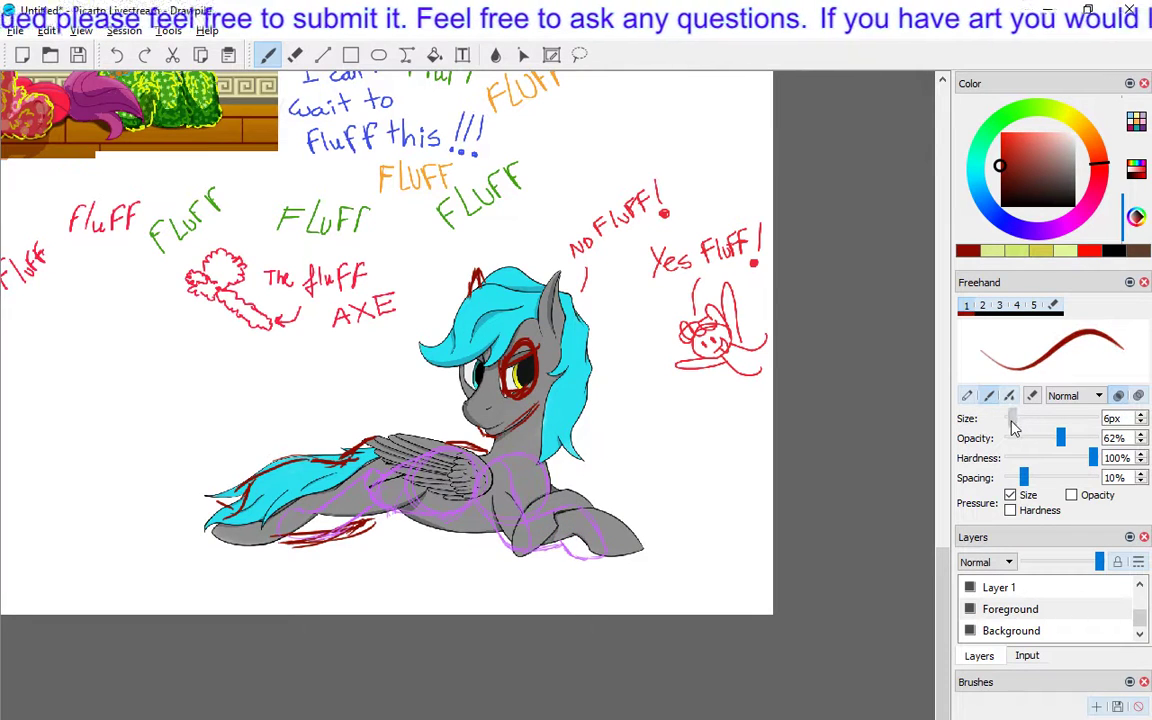
click(118, 62)
click(120, 62)
click(123, 62)
click(126, 62)
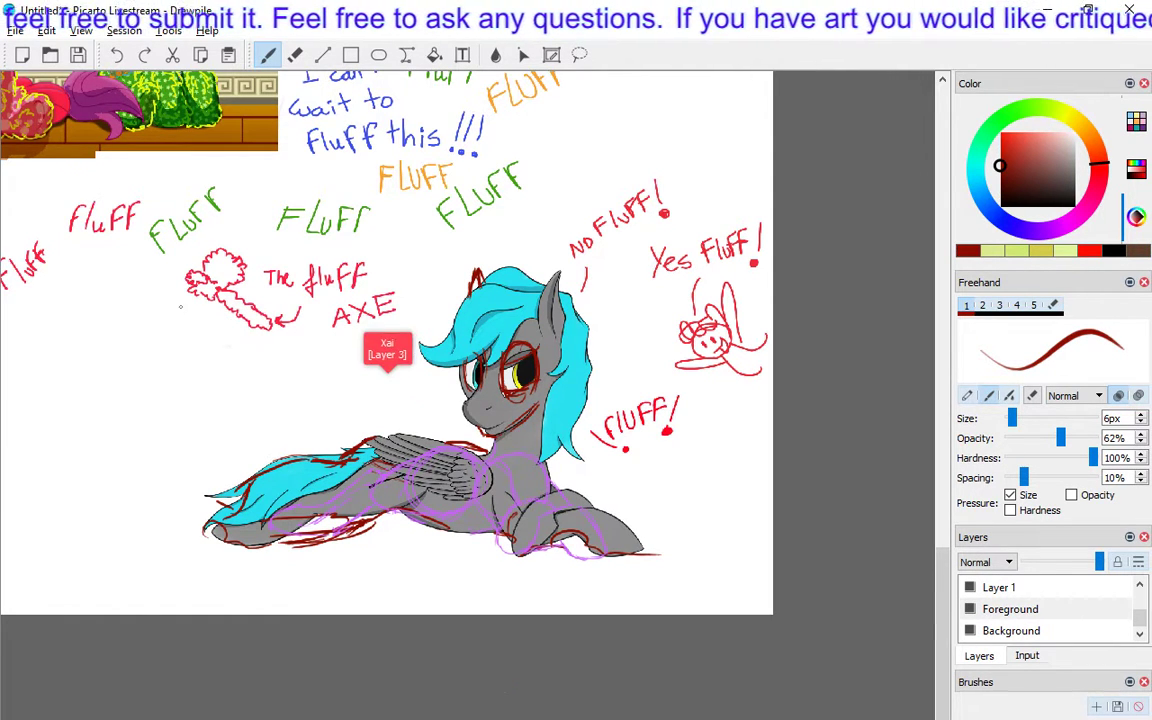
click(117, 57)
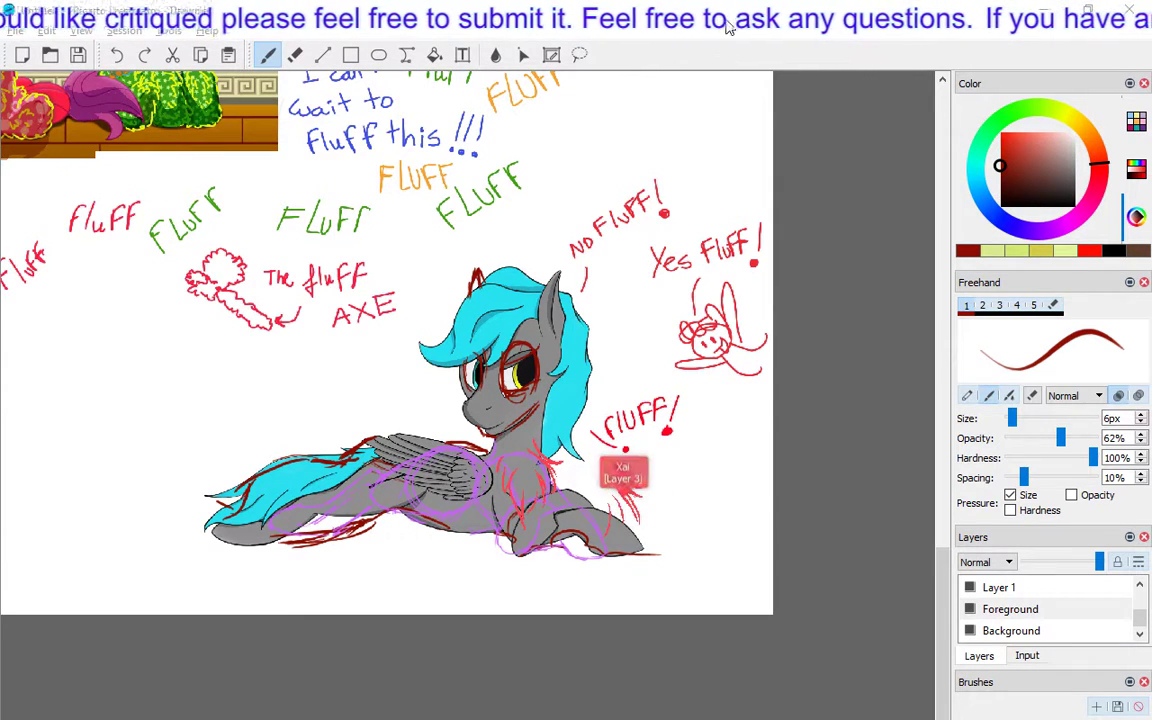
drag(504, 248, 661, 358)
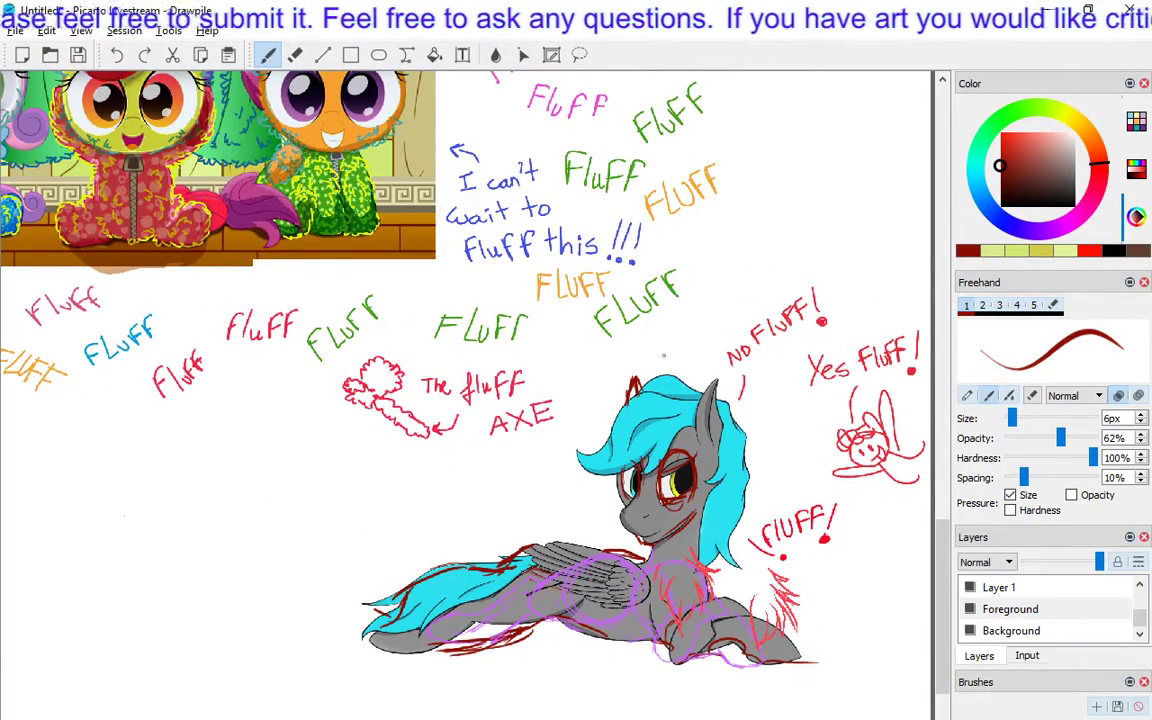